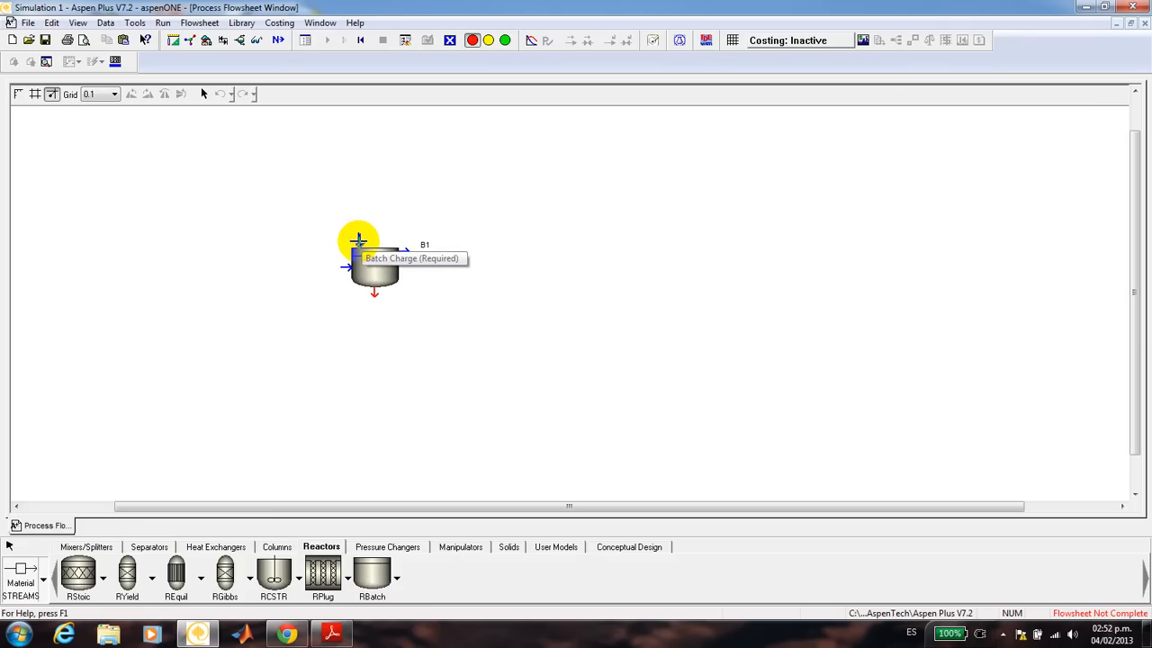
Step: Connect a batch charge stream, a continuous feed stream and a reactor product stream to the batch reactor block B1
left_click(358, 239)
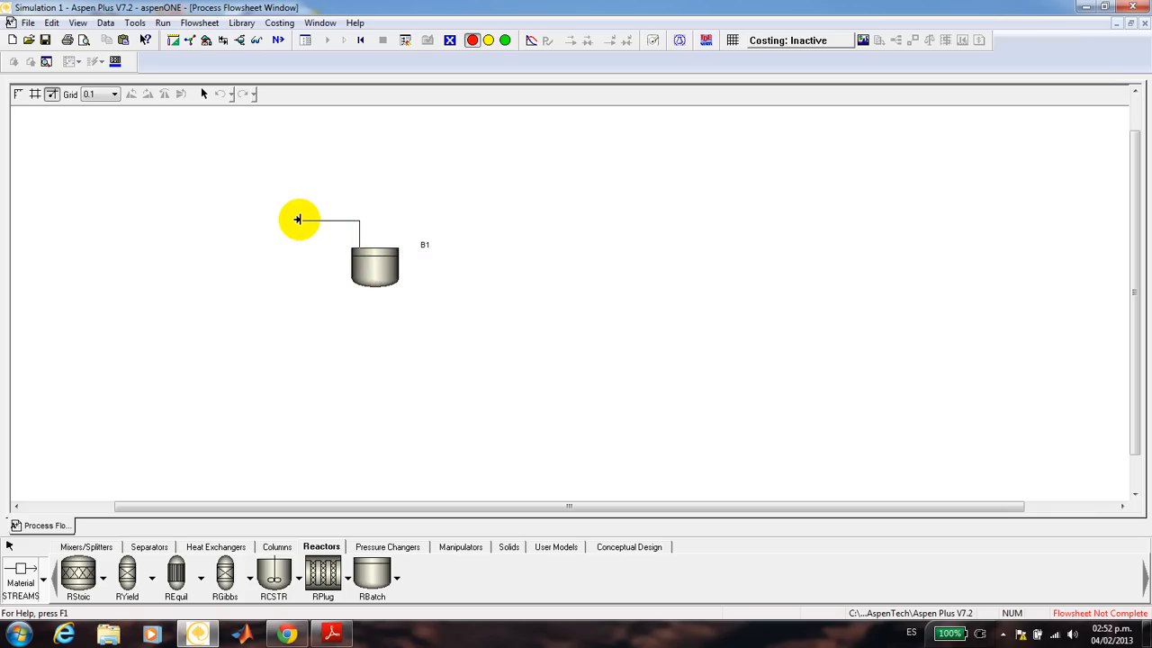
left_click(295, 219)
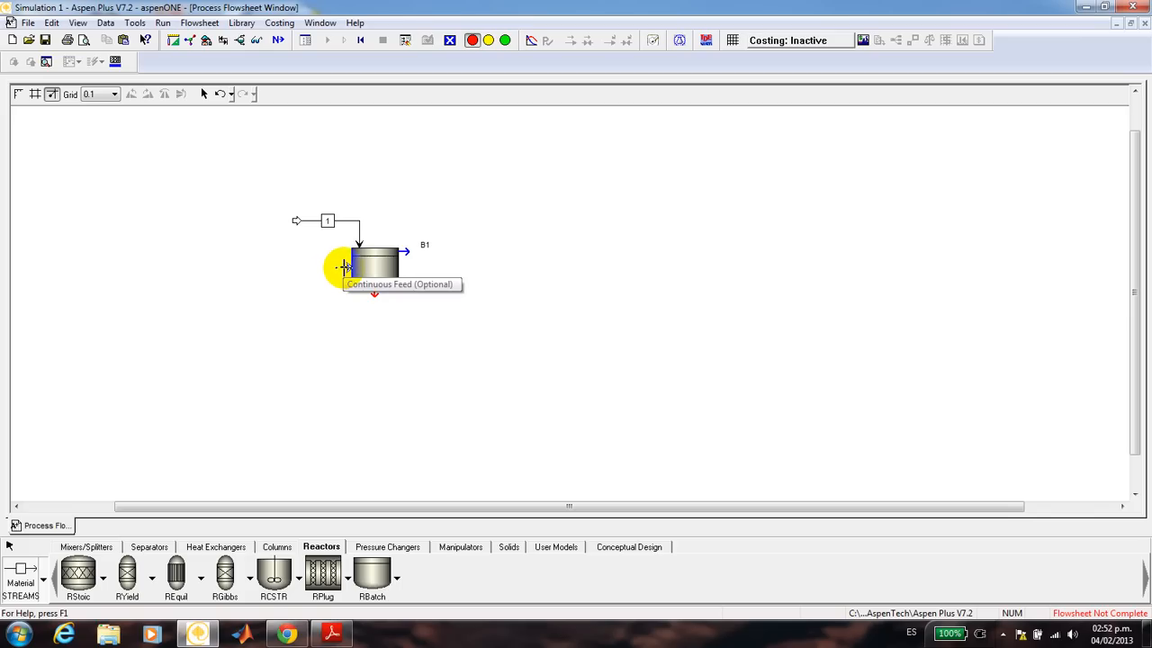
left_click(345, 266)
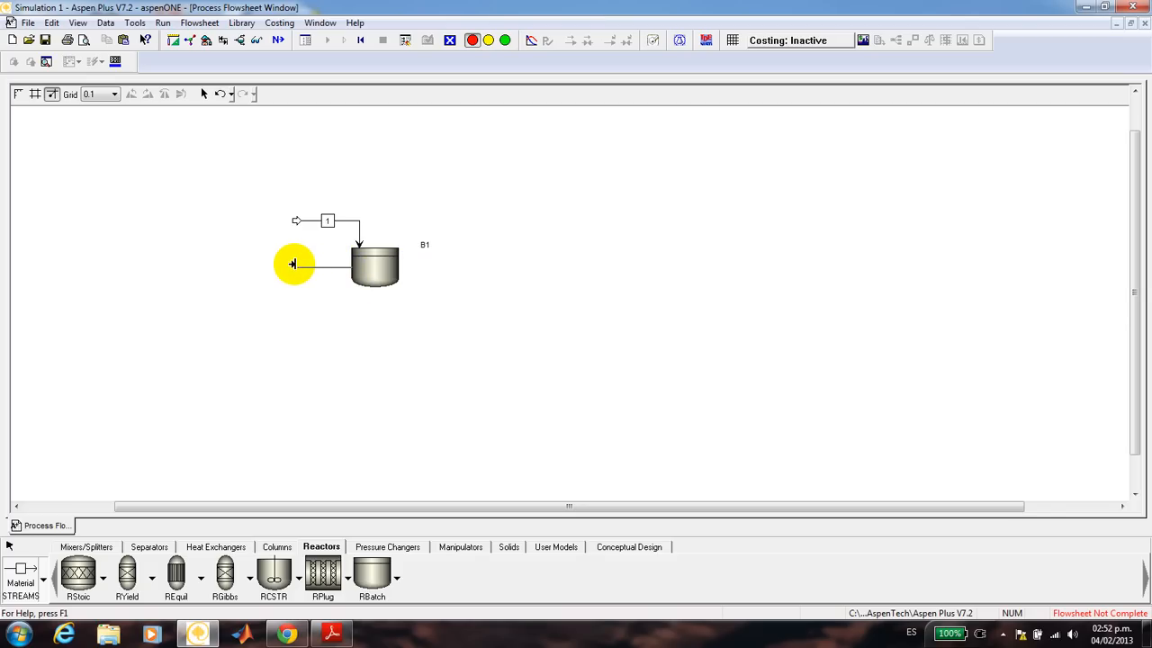
left_click(295, 263)
left_click(374, 293)
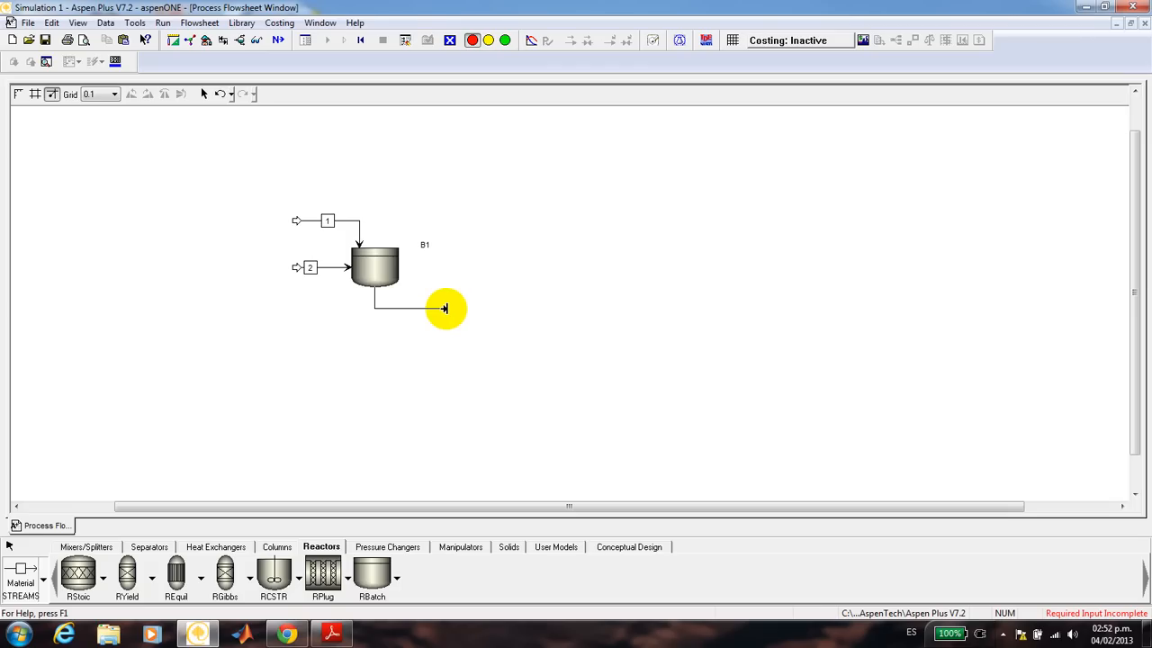
left_click(445, 309)
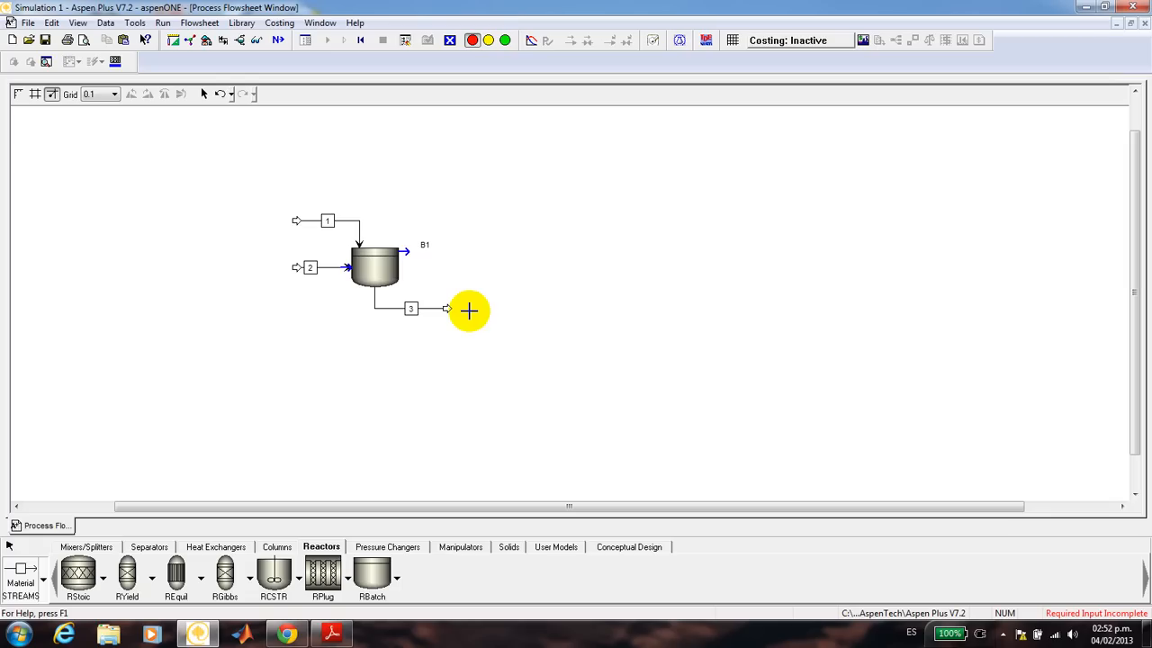
right_click(470, 315)
Step: Rename the batch charge stream 1 as CHARGE
right_click(328, 222)
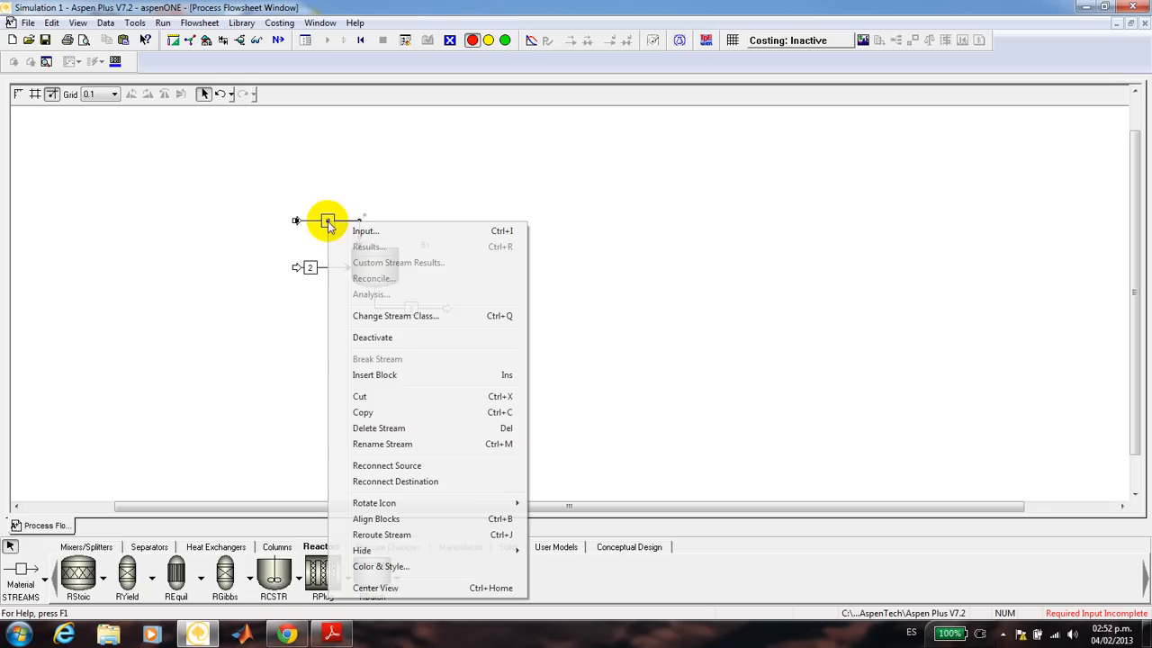
left_click(381, 444)
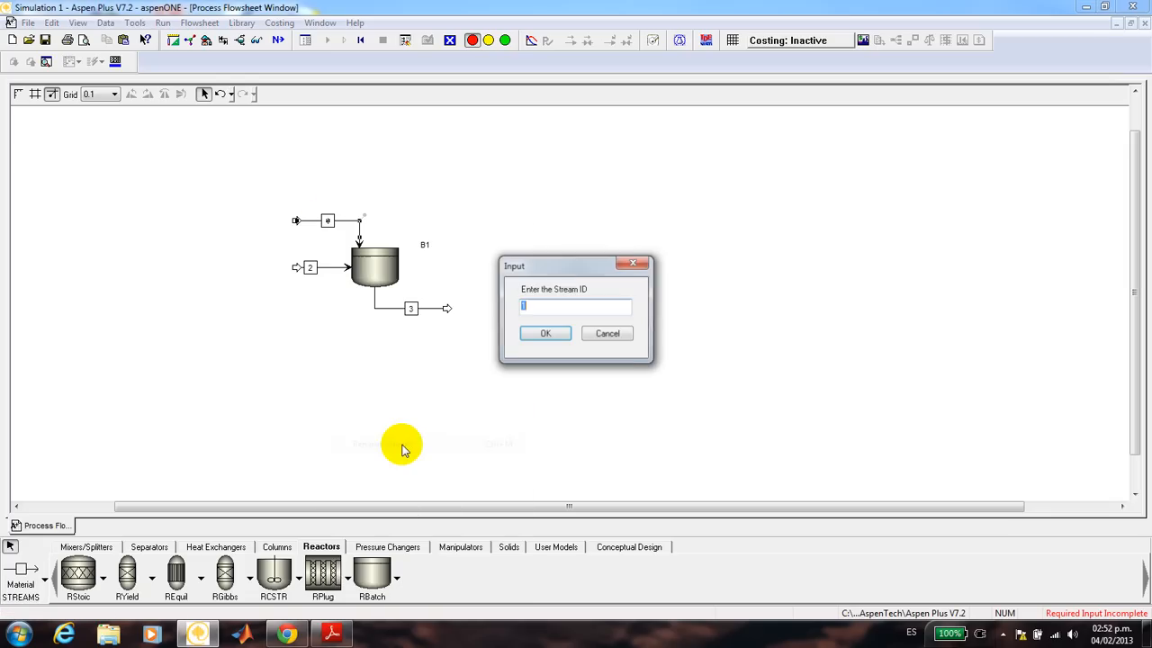
type("CHARF")
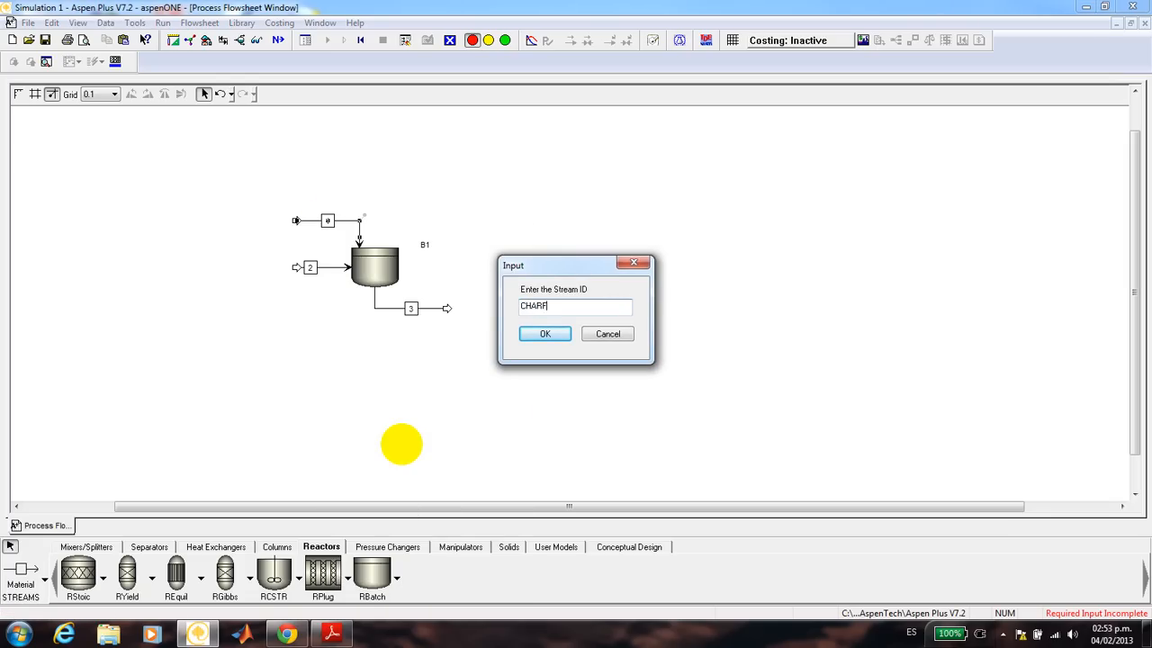
type("E")
key("BackSpace")
key("BackSpace")
type("GE")
left_click(543, 334)
Step: Rename the continuous feed stream 2 as F and the product stream 3 as P
right_click(312, 268)
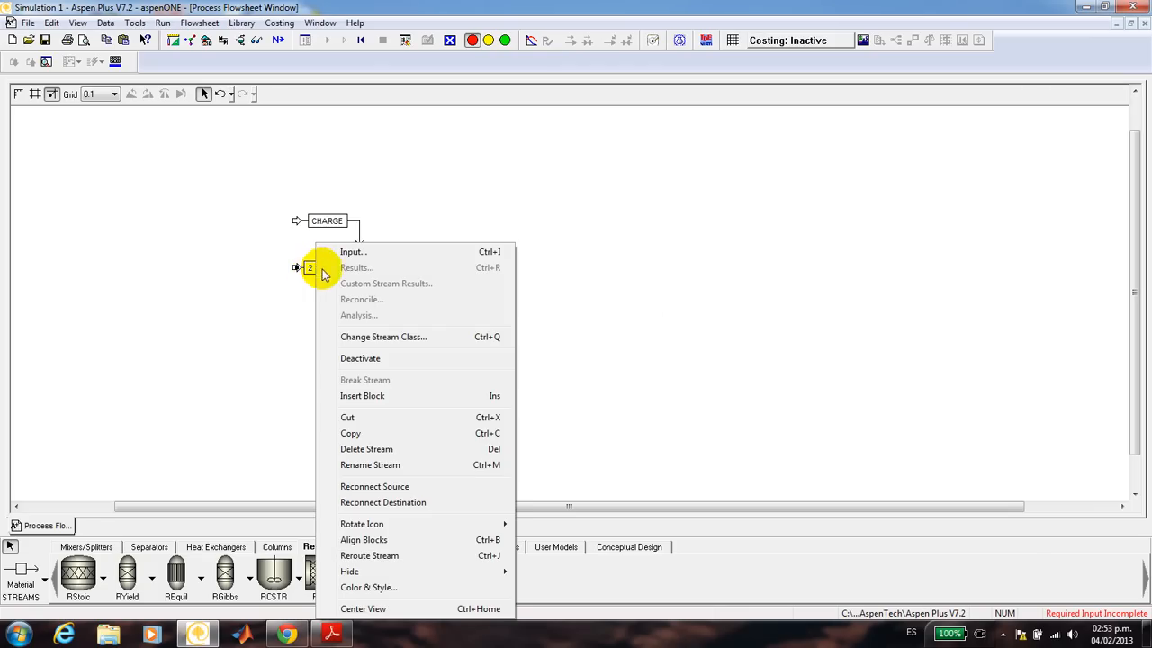
left_click(385, 464)
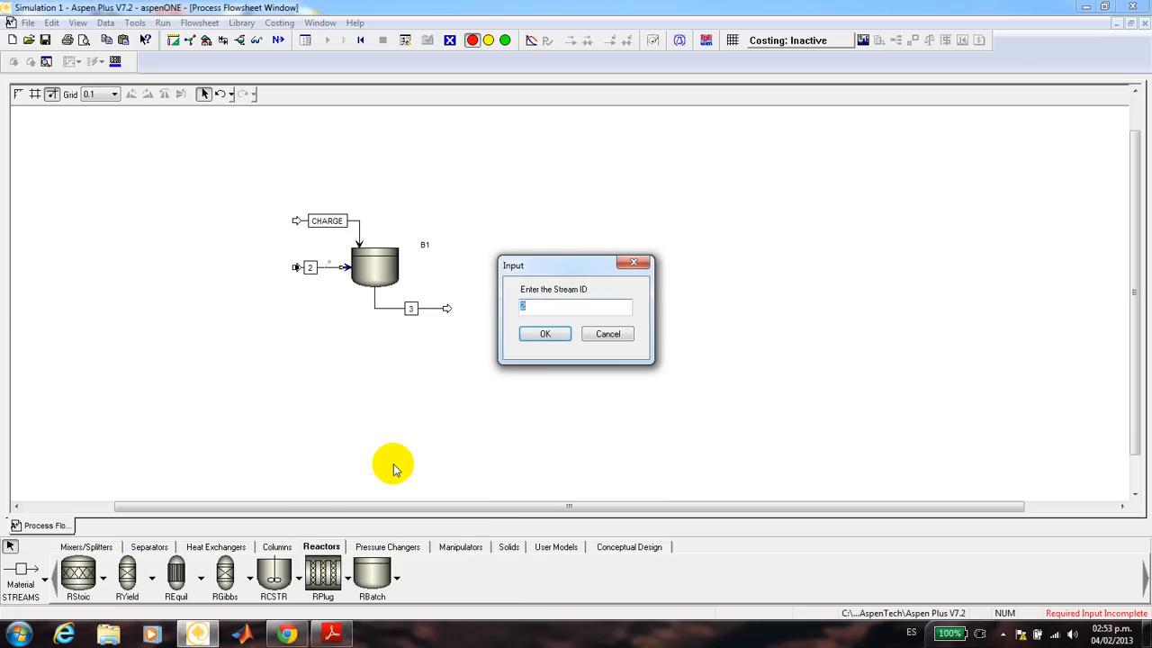
type("F")
key("Return")
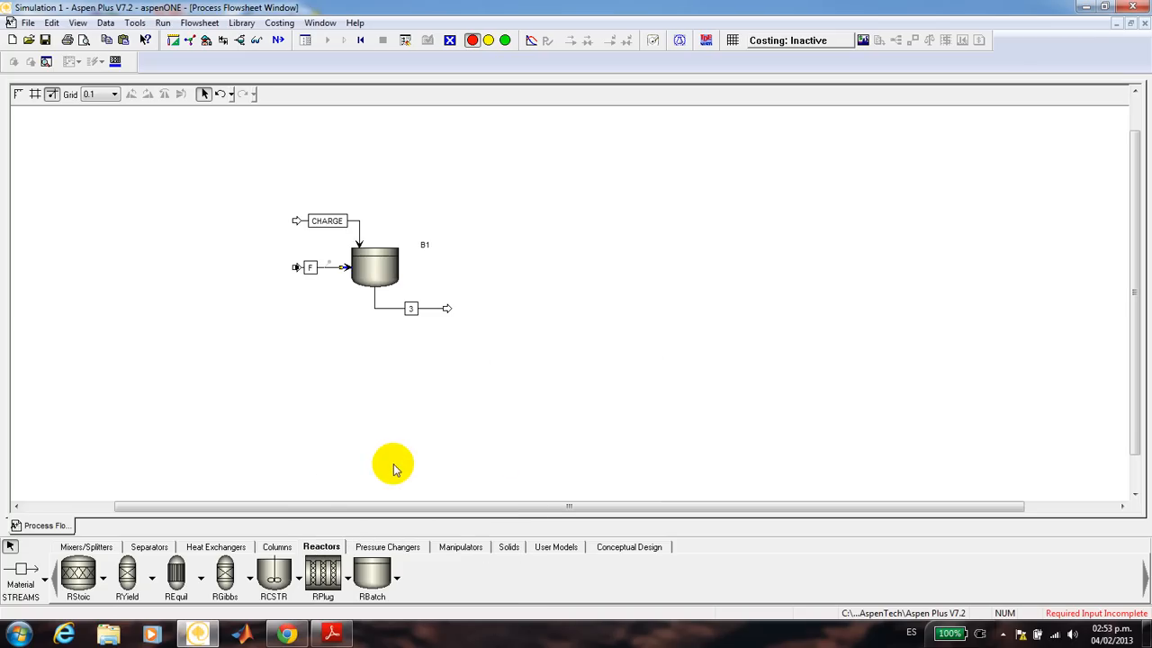
right_click(410, 309)
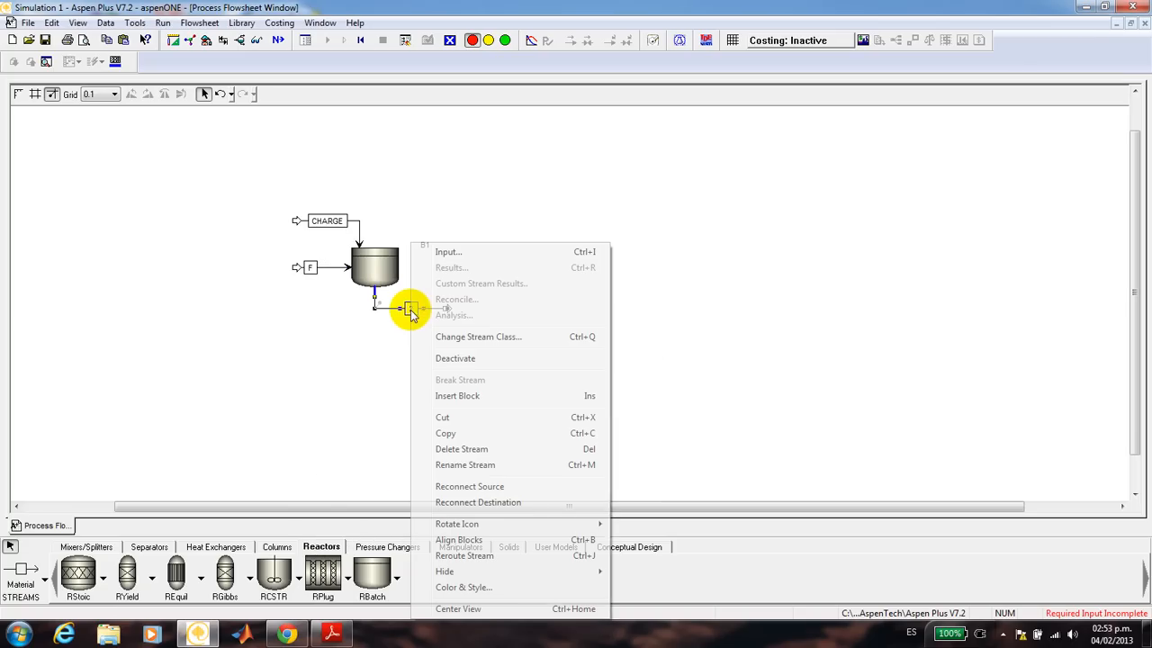
left_click(461, 464)
type("P")
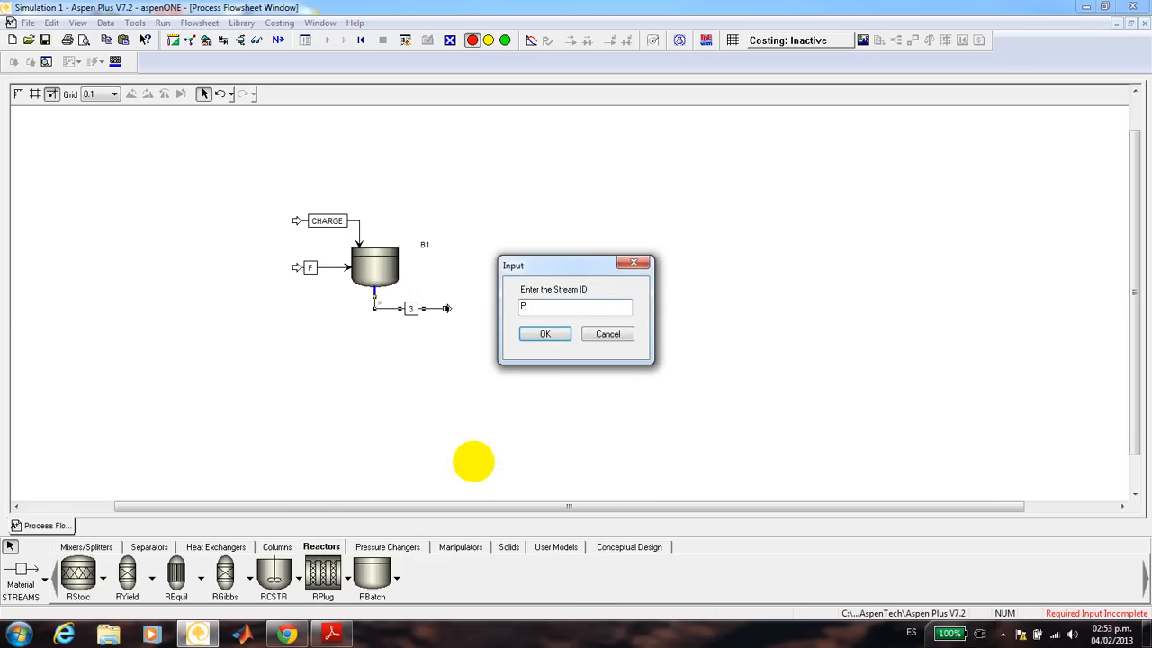
key("Return")
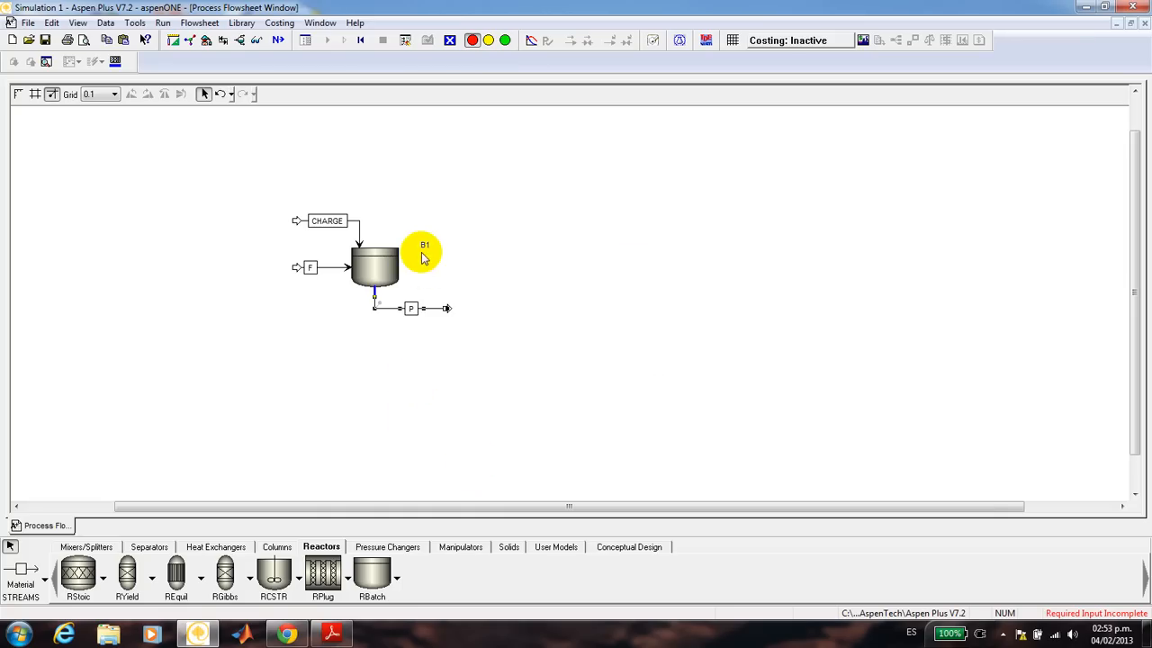
Step: Rename the reactor block B1 as SBATCH
right_click(422, 232)
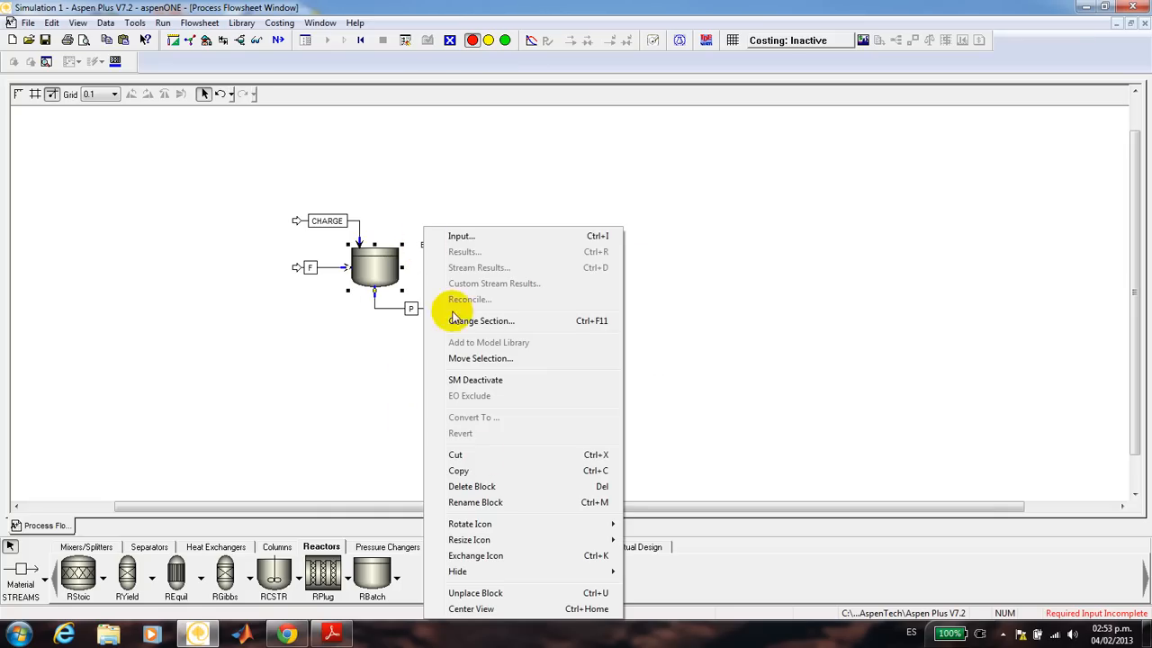
left_click(485, 502)
type("SBATC")
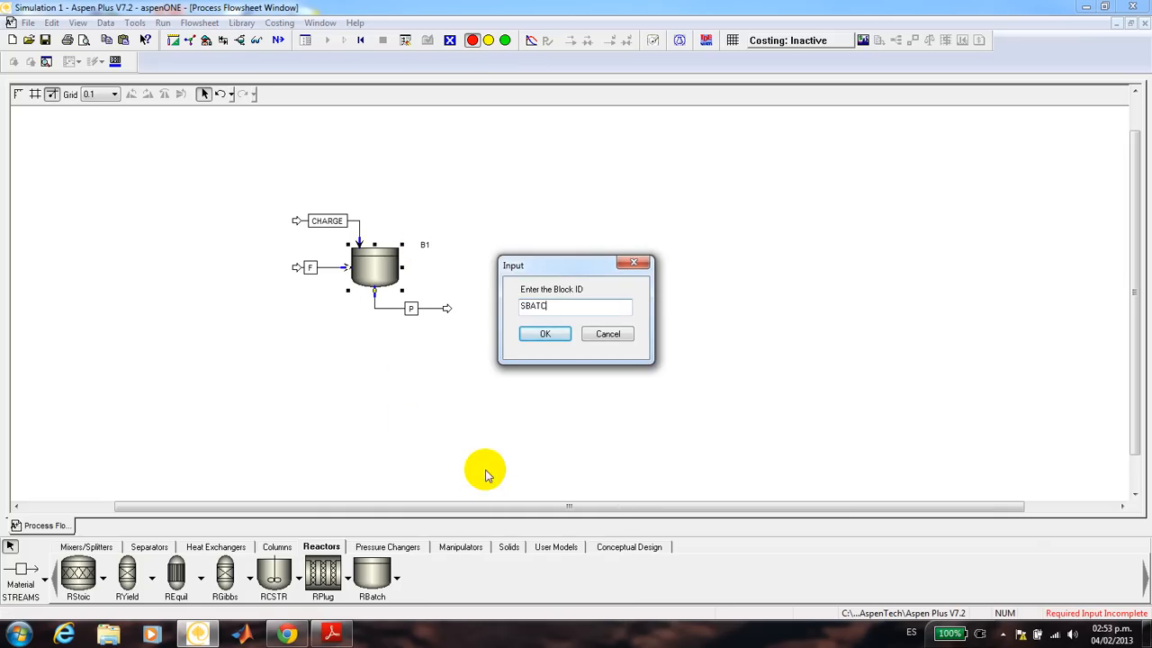
type("H")
left_click(538, 334)
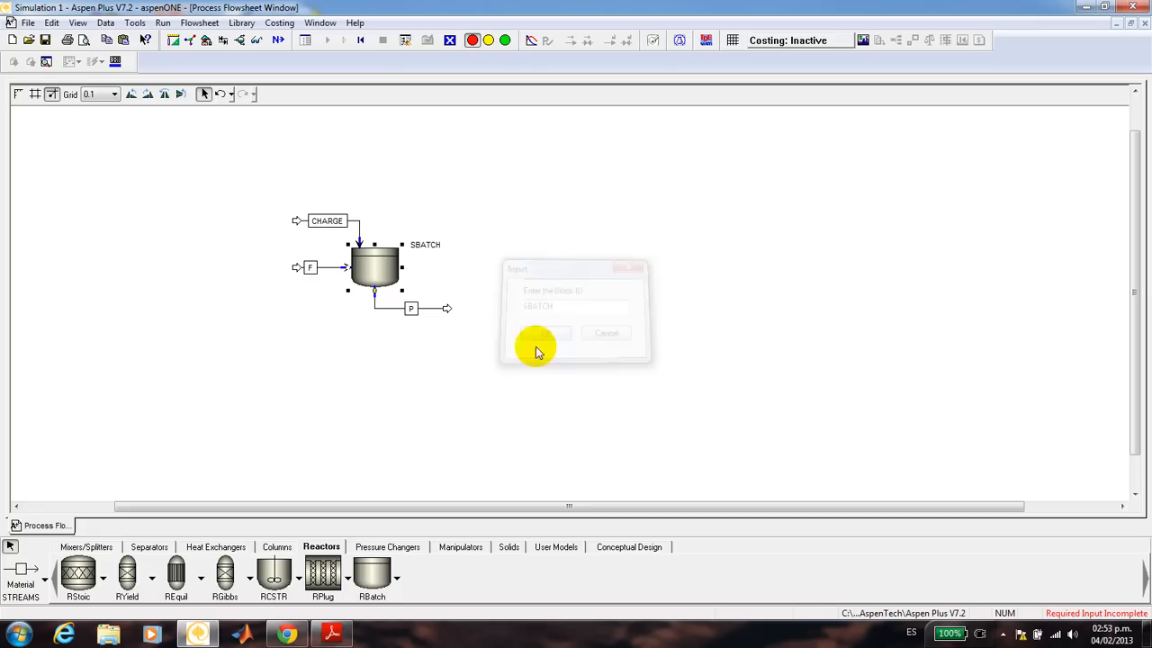
left_click(509, 398)
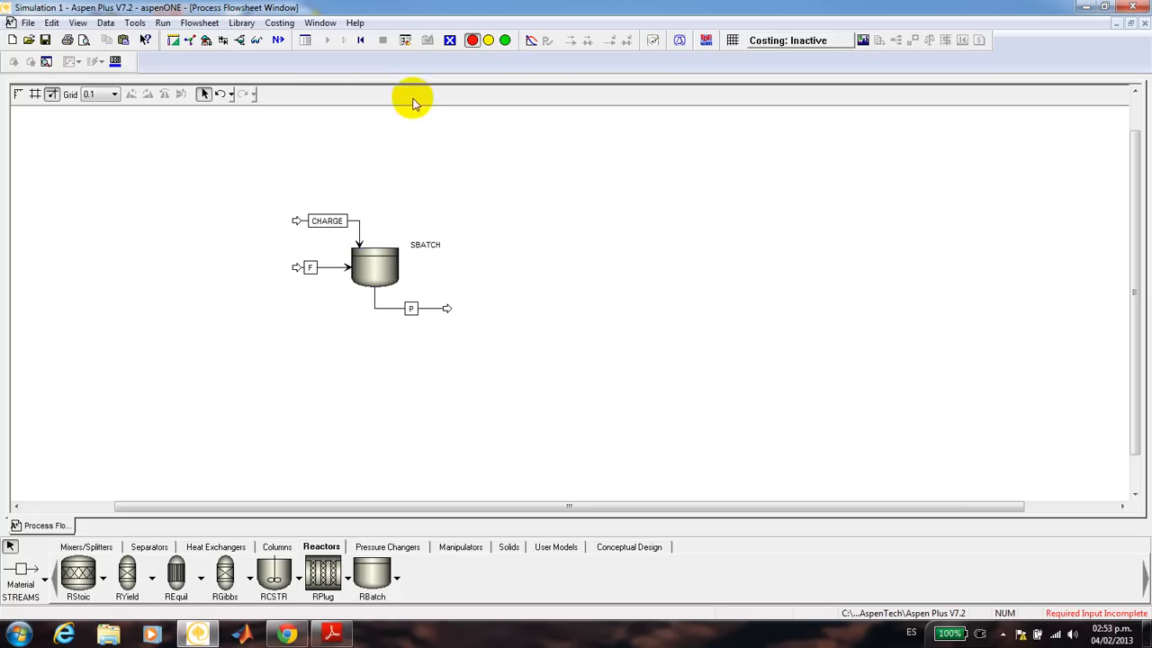
Step: Proceed to the global setup specifications and set the input data units of measurement to SI
left_click(278, 40)
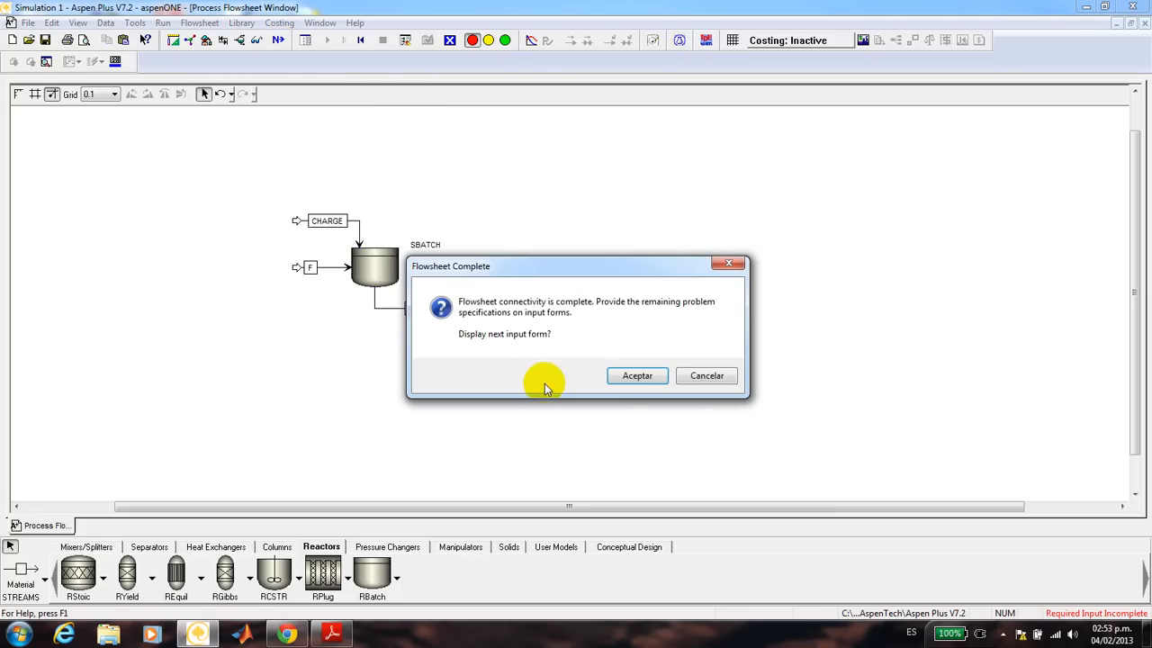
left_click(638, 377)
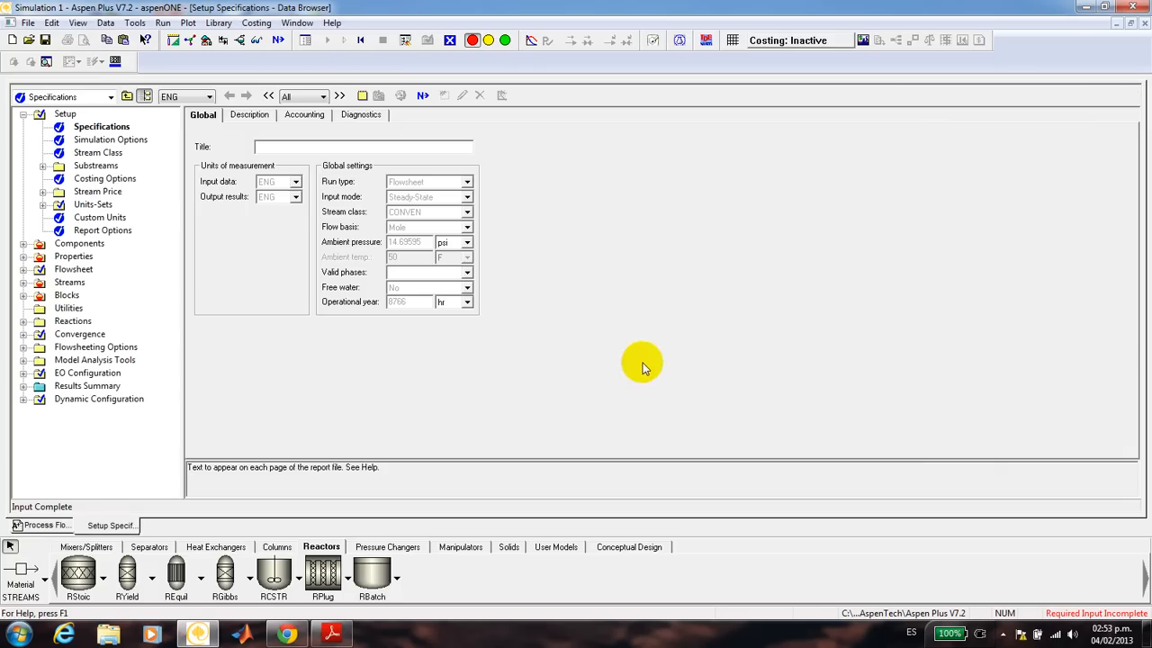
left_click(296, 183)
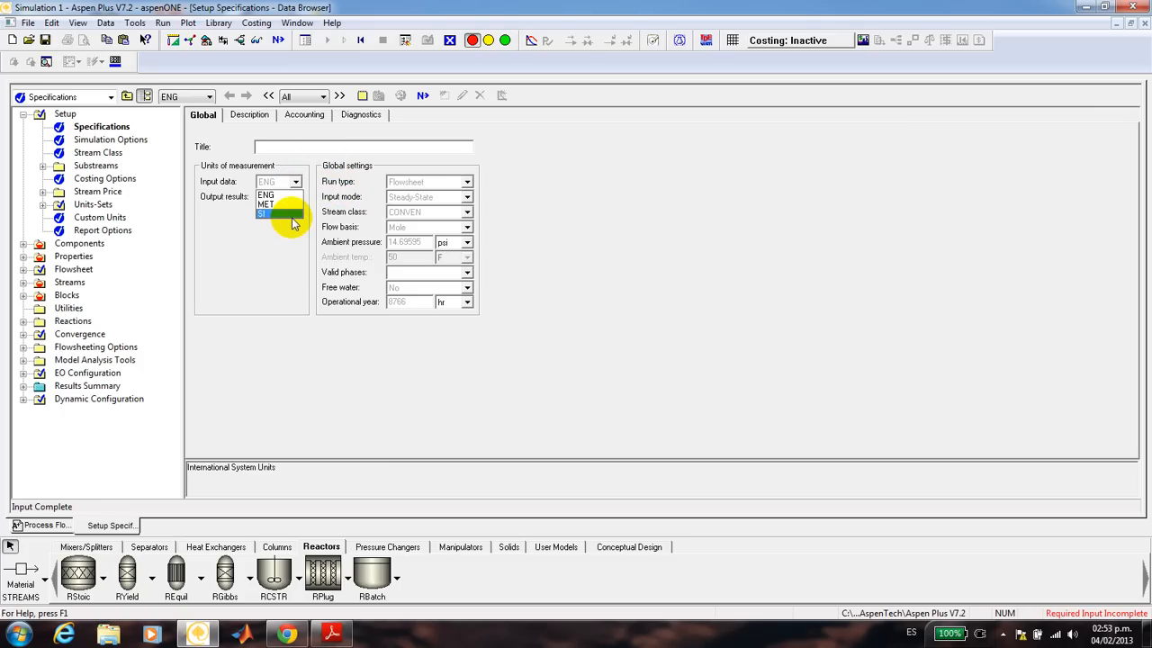
left_click(290, 214)
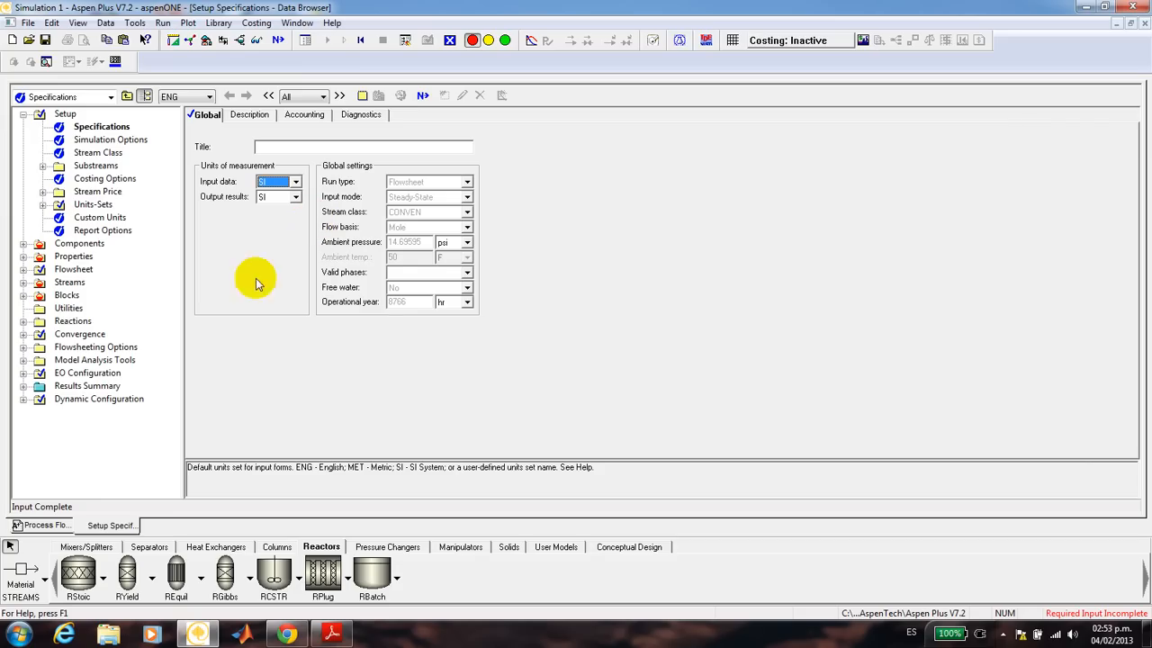
Step: Add ISOBUTYLBENZENE and ACETIC-ANHYDRIDE by component name to the simulation's component list
left_click(423, 95)
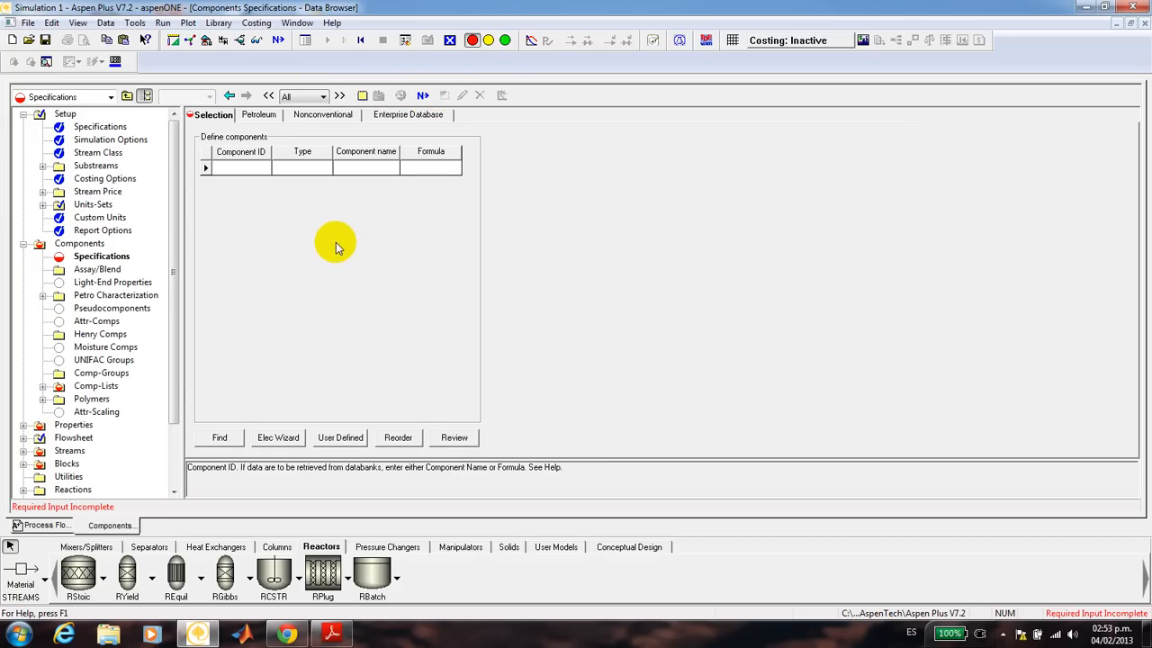
left_click(371, 166)
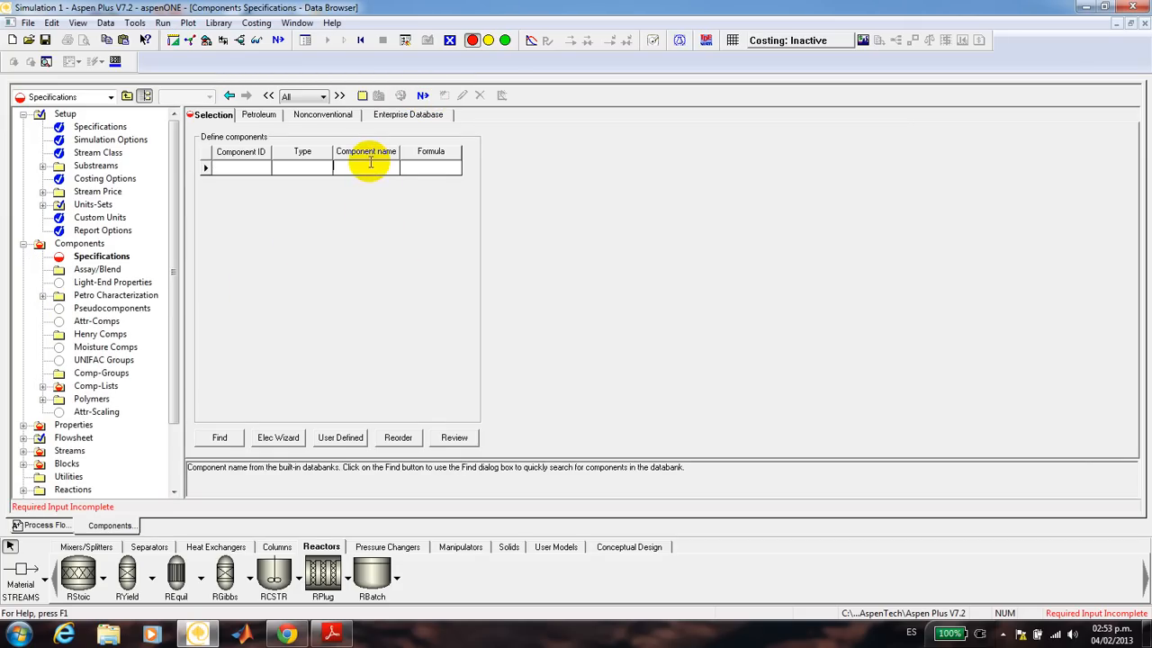
type("ISOBUTYLBENZENE")
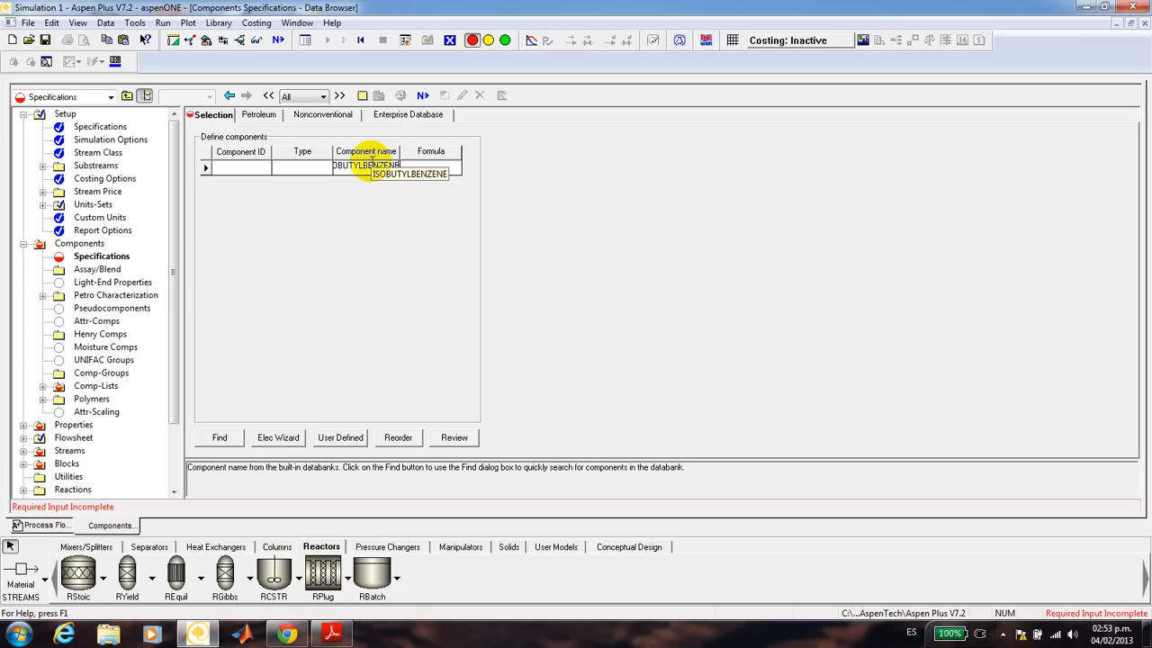
key("Return")
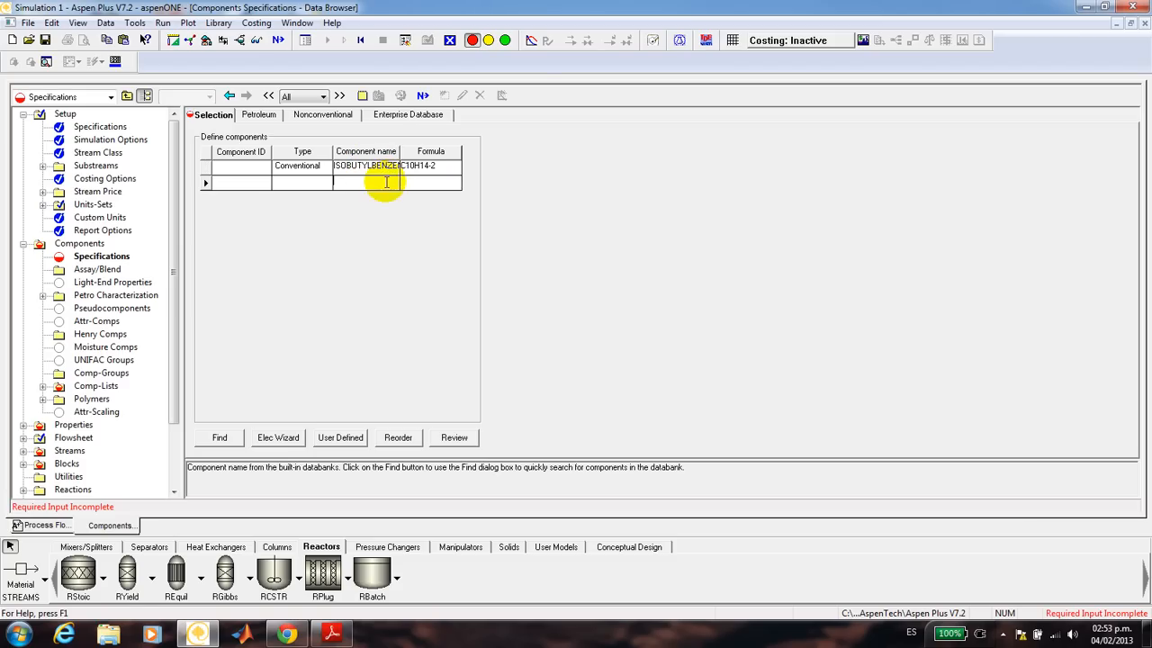
type("AC")
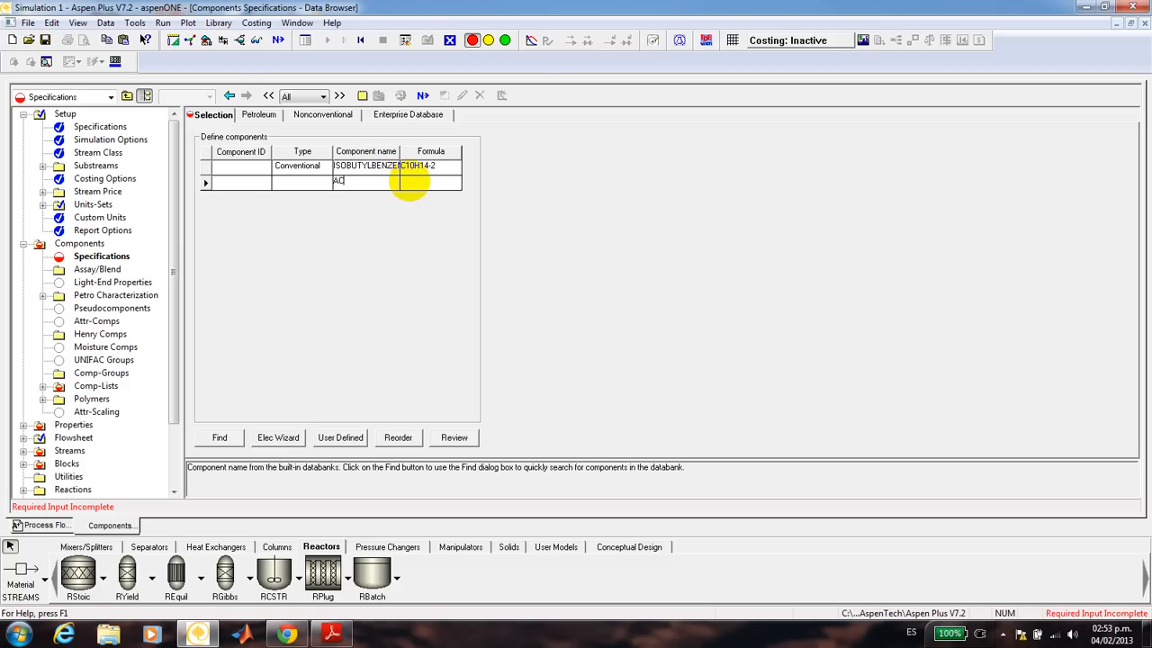
type("ETIC-ANHYDRIDE")
key("Return")
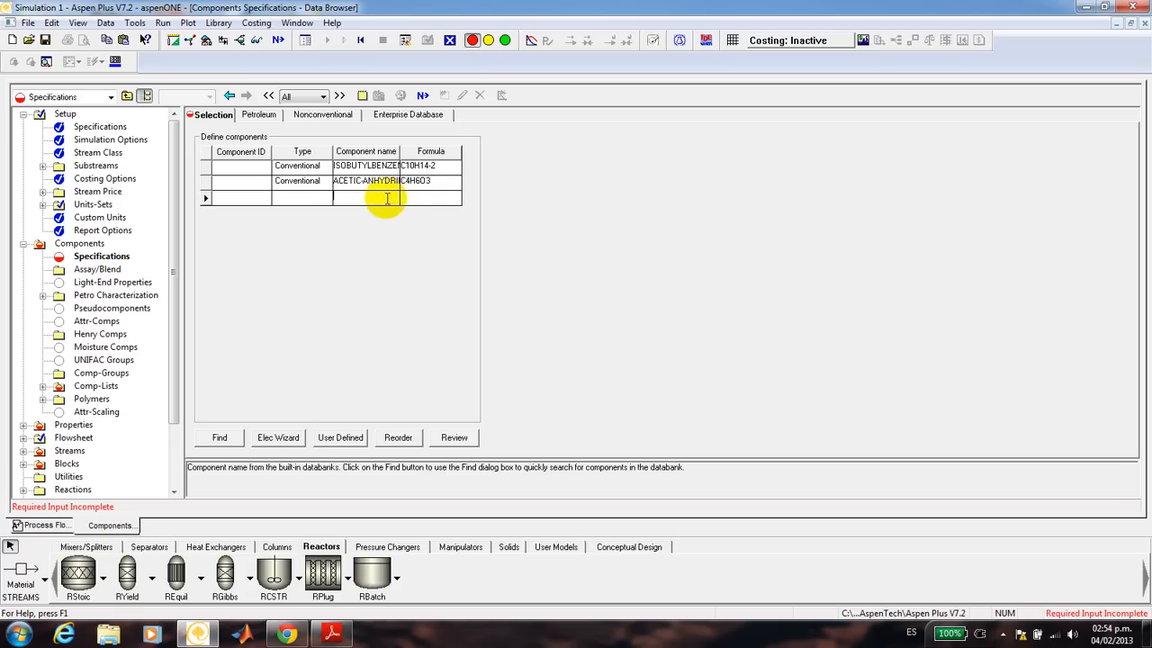
Step: Add HYDROGEN and CARBON-MONOXIDE by component name to the component list
type("H")
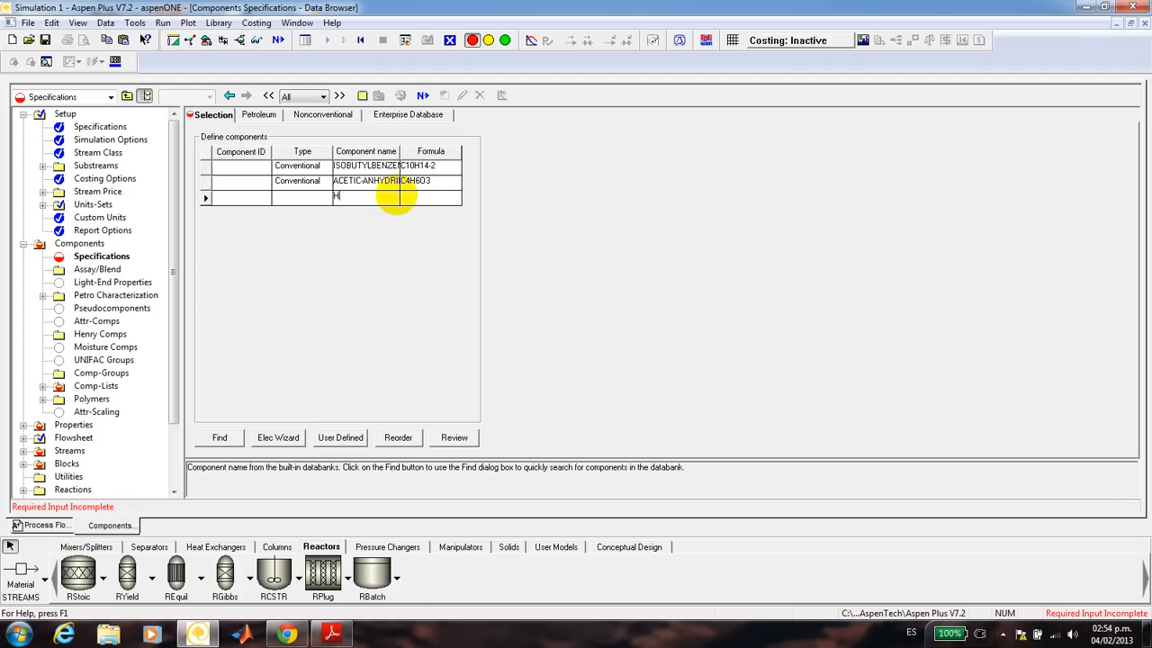
type("YDROGEN")
key("Return")
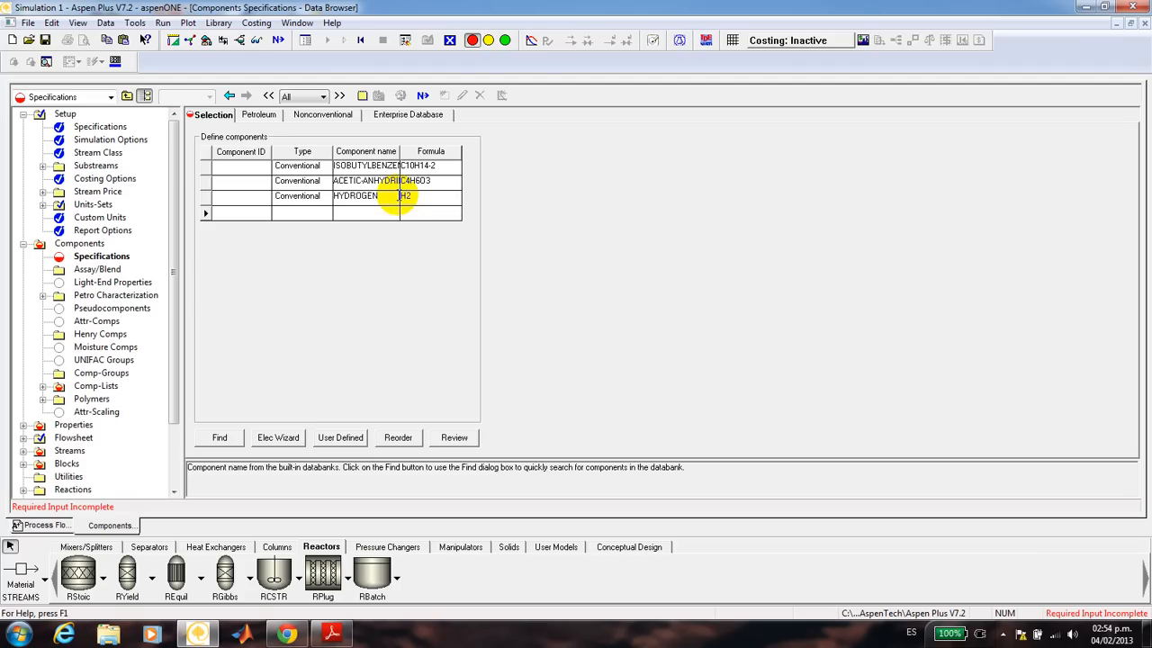
type("CA")
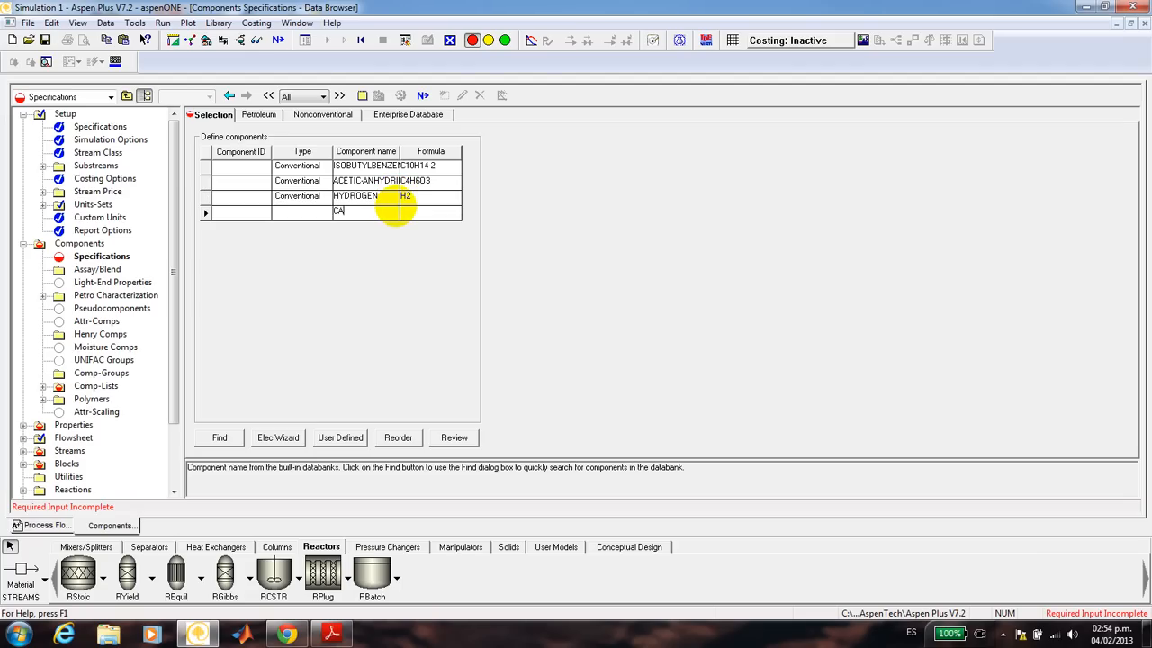
type("RBON-MONOXIDE")
key("Return")
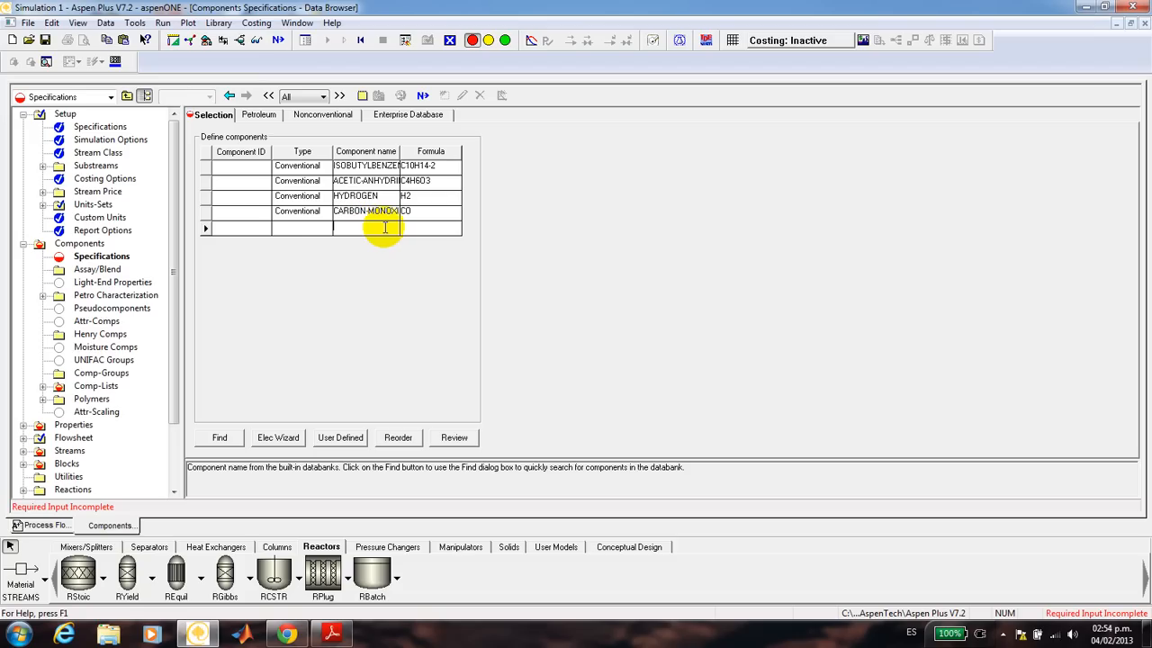
Step: Add ACETIC-ACID and IBUPROFEN by component name to the component list
type("ACETIC-ACID")
key("Return")
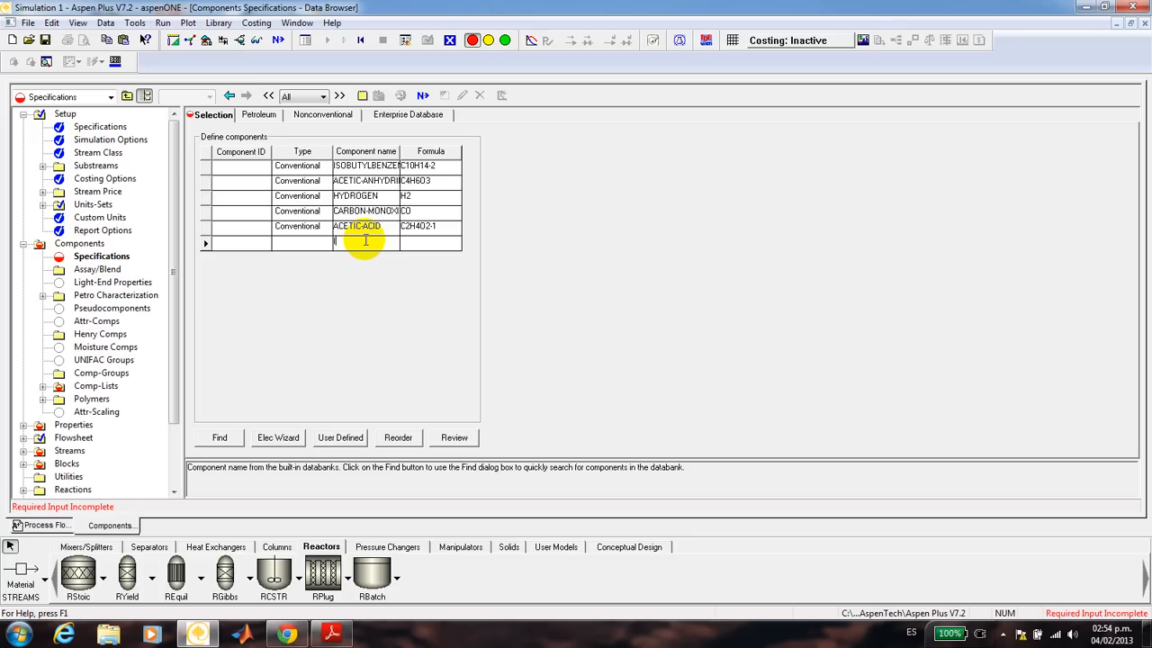
type("IBUPROFEN")
key("Return")
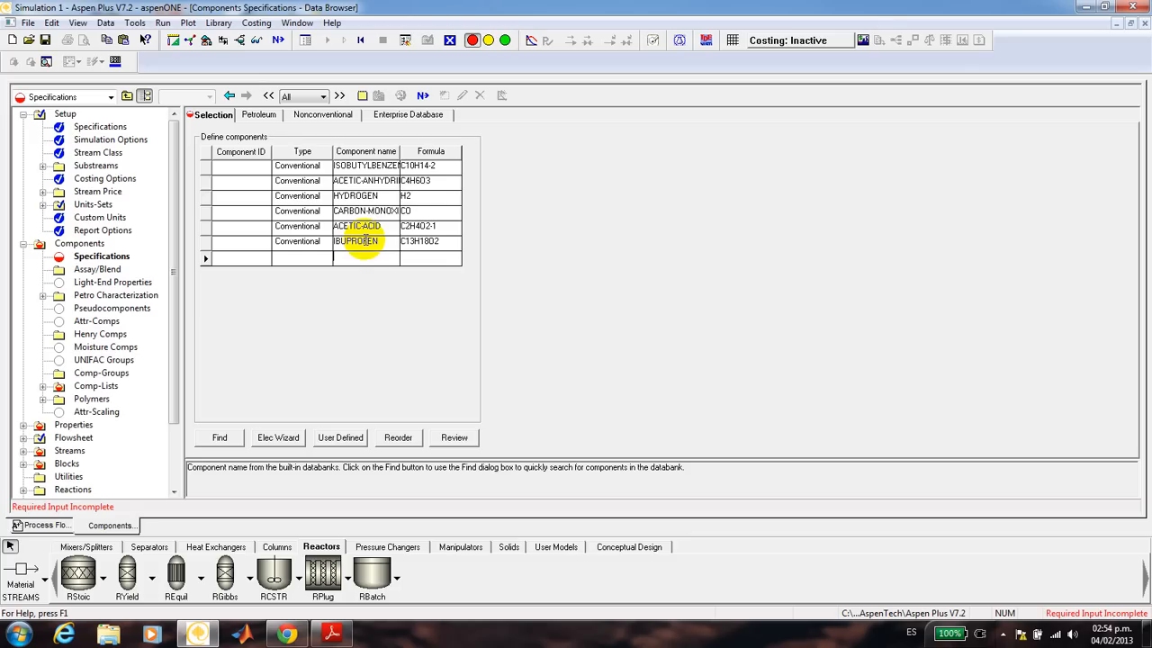
Step: Assign the component IDs ISB-BEN, ACT-ANH and HYDROGEN to isobutylbenzene, acetic anhydride and hydrogen
left_click(250, 170)
type("I")
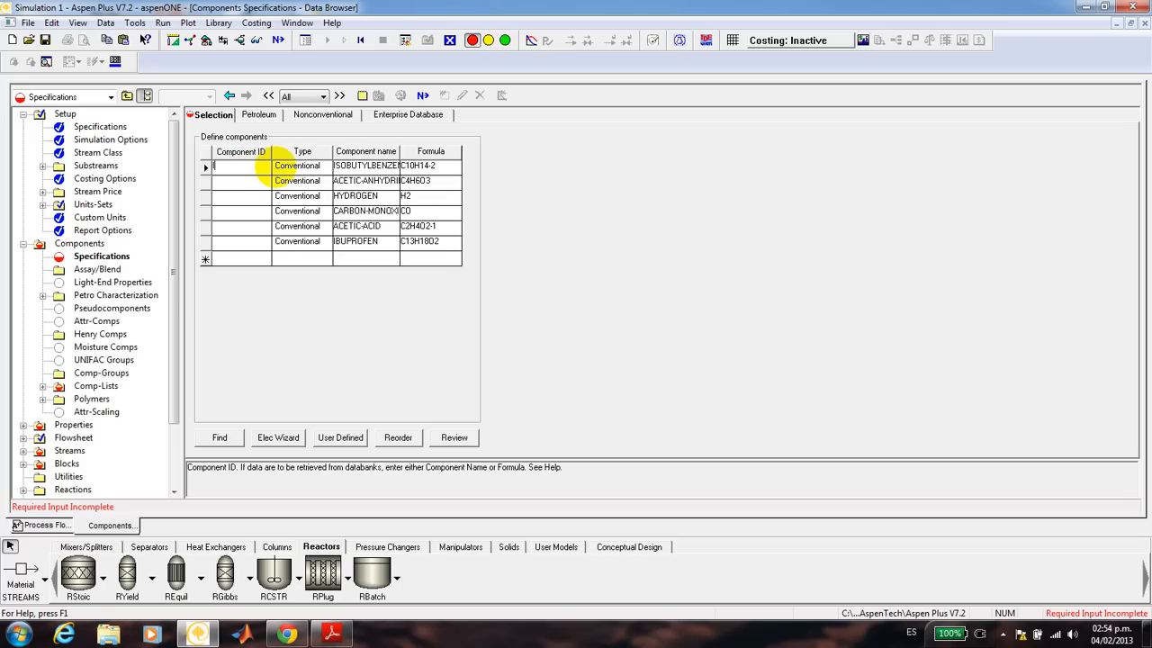
type("SB-BEN")
key("Return")
type("ACT-ANH")
key("Return")
type("HYDR")
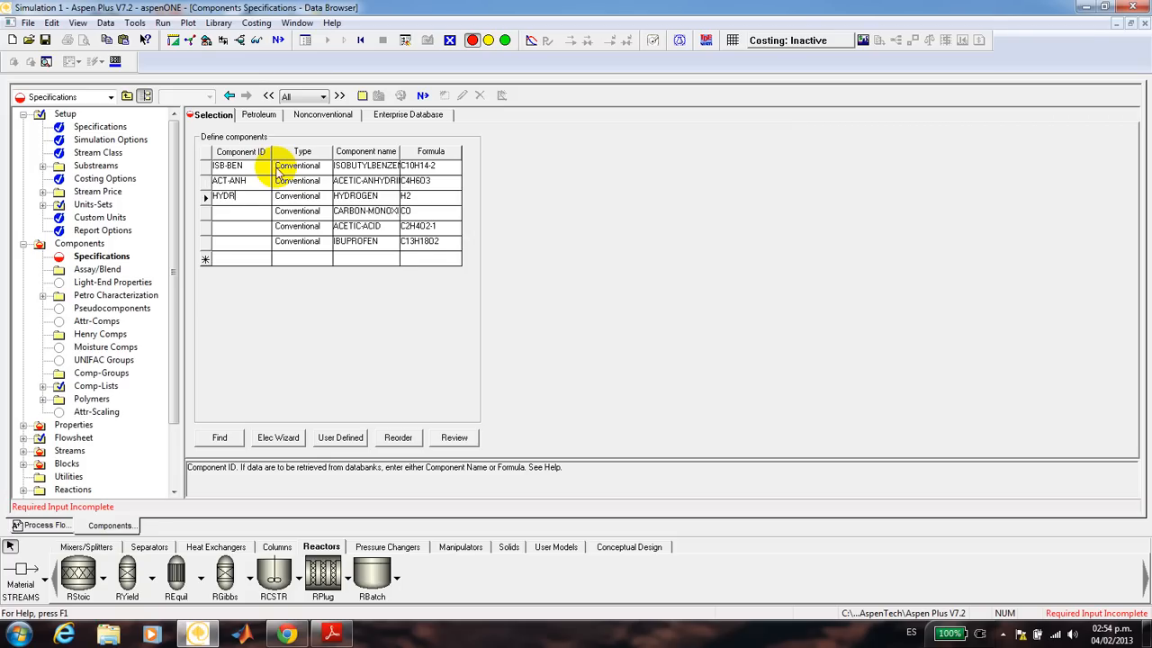
type("OGEN")
Step: Assign the component IDs CO, ACT-AC and IBPFEN to carbon monoxide, acetic acid and ibuprofen
type("CO")
key("Return")
type("ACT-AC")
key("Return")
type("AB")
type("PFEN")
key("BackSpace")
key("BackSpace")
key("BackSpace")
key("BackSpace")
key("BackSpace")
key("BackSpace")
type("IBP")
key("Return")
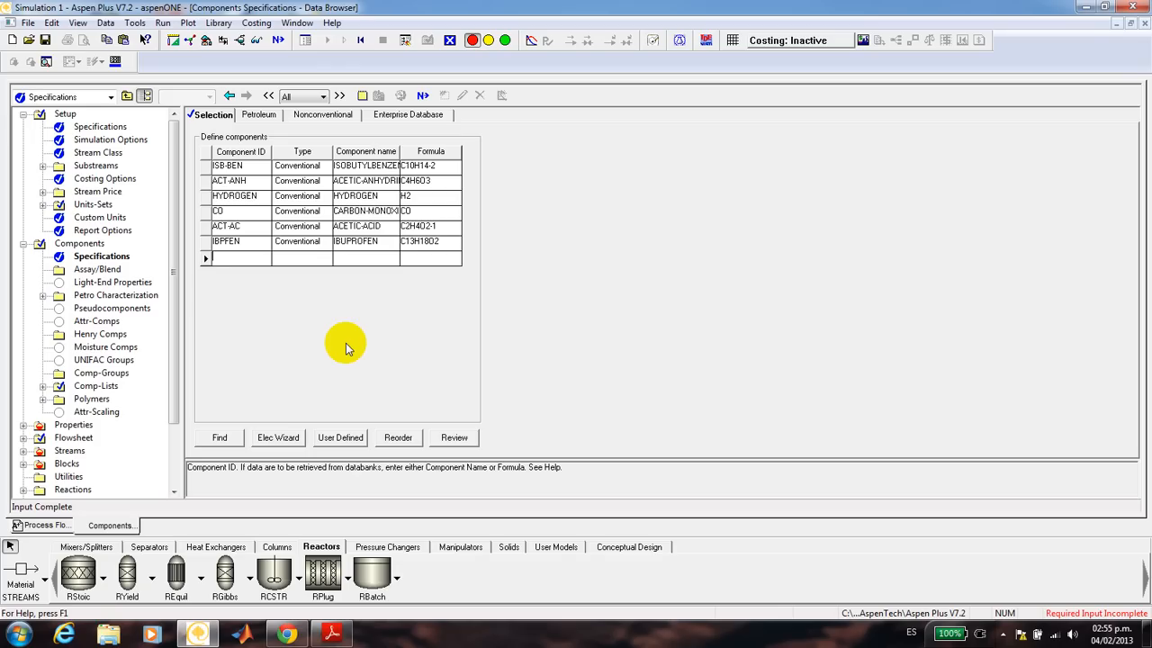
Step: Create a new reaction set with the ID R-1 and the type POWERLAW
left_click(176, 370)
left_click_drag(177, 369, 175, 417)
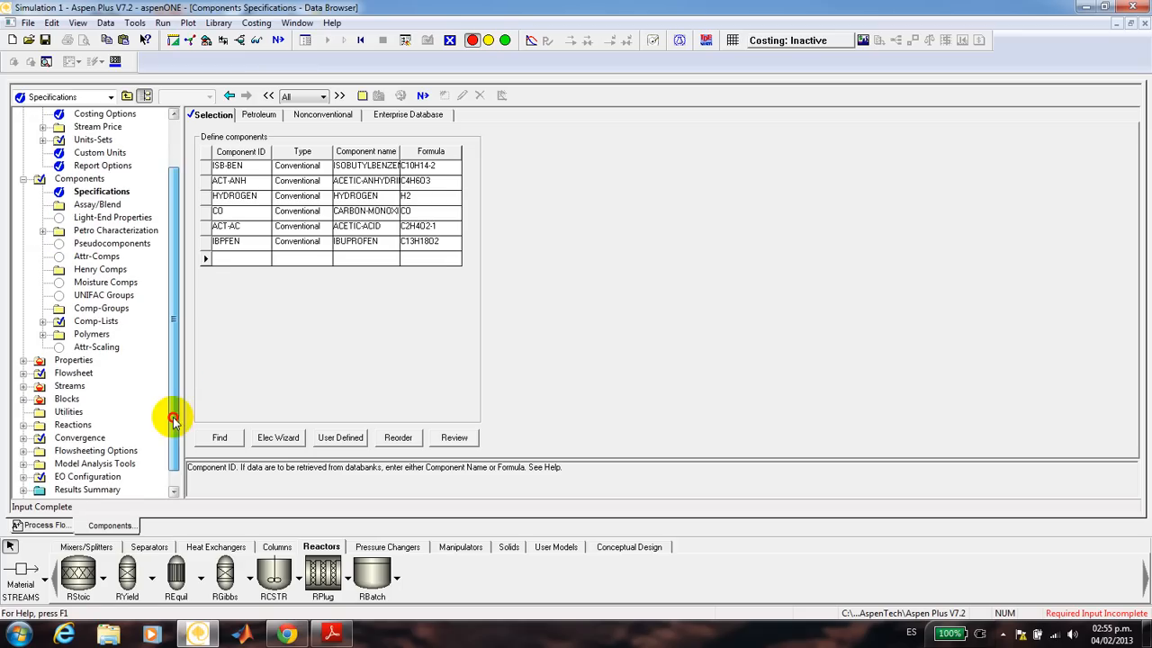
left_click(81, 427)
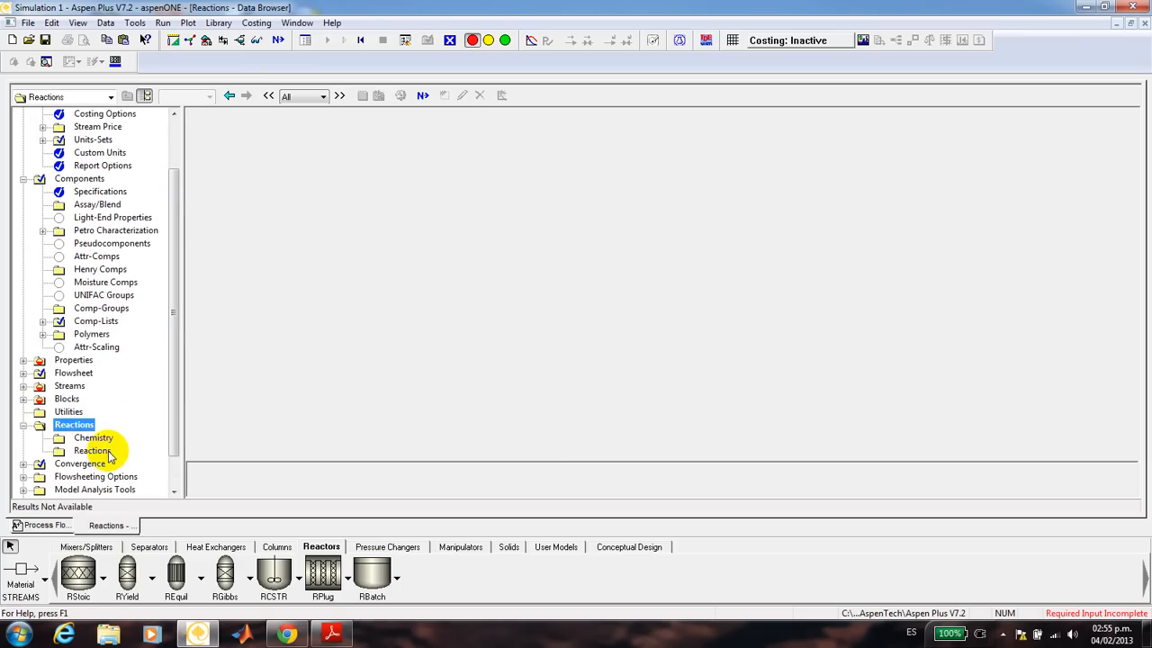
left_click(106, 451)
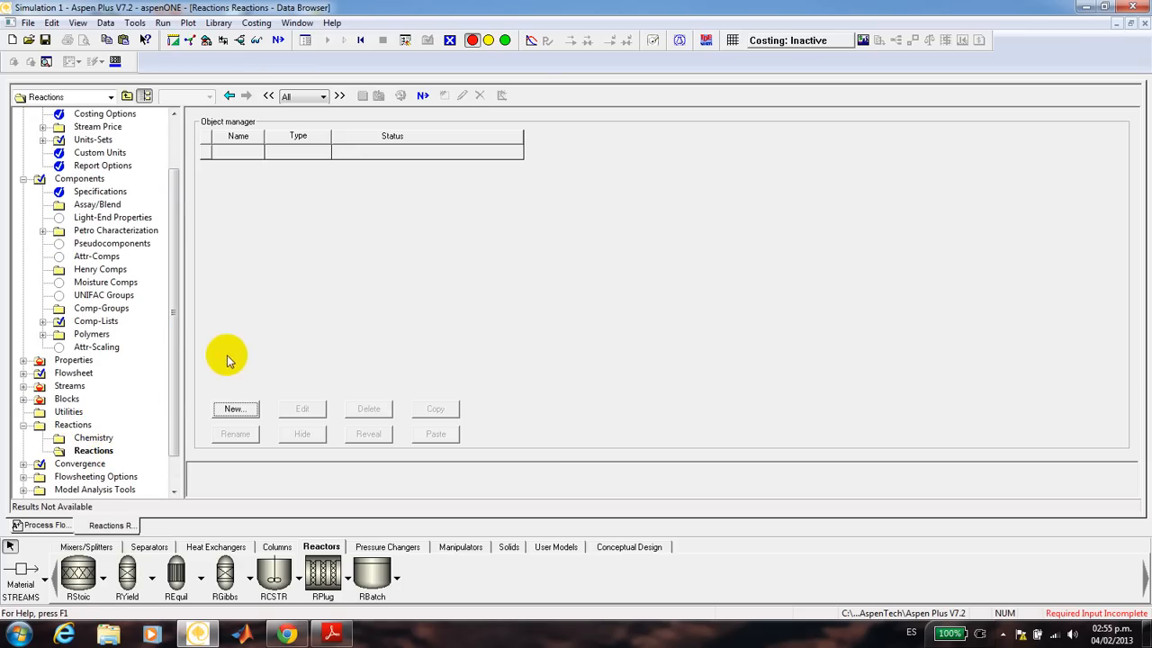
left_click(235, 410)
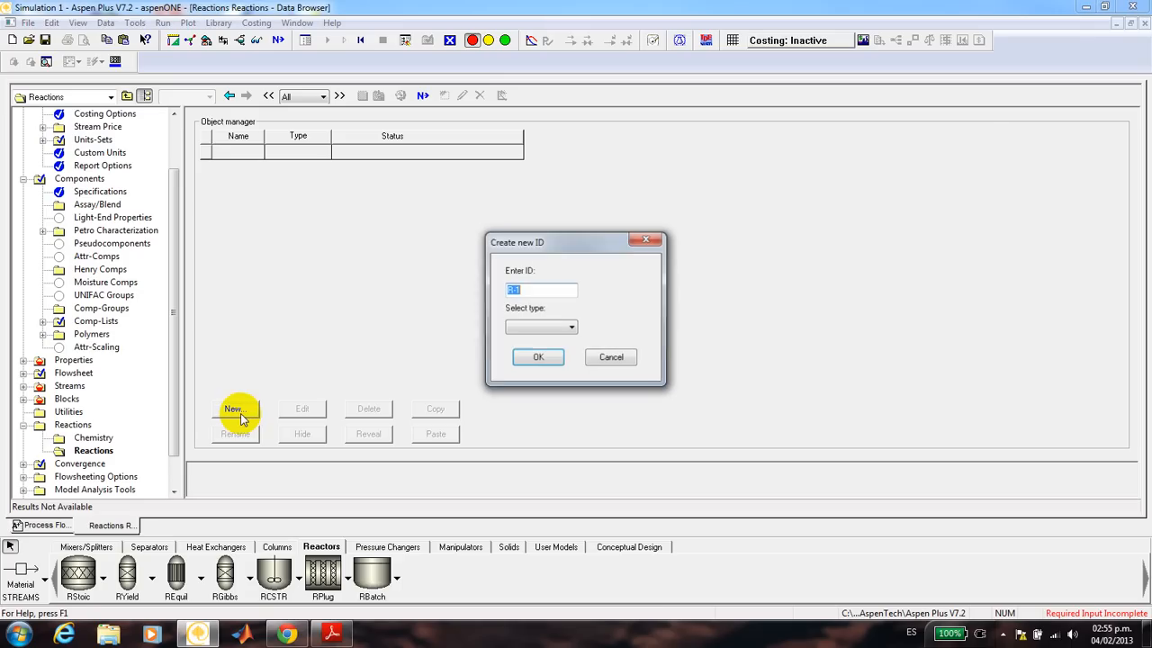
left_click(574, 331)
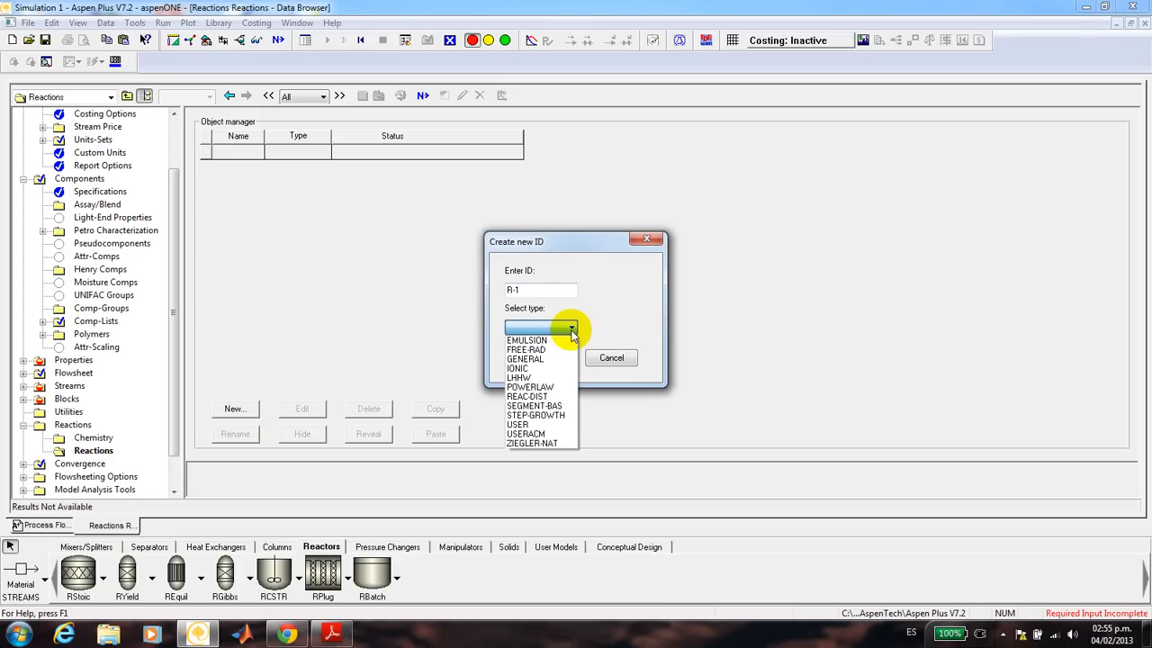
left_click(551, 387)
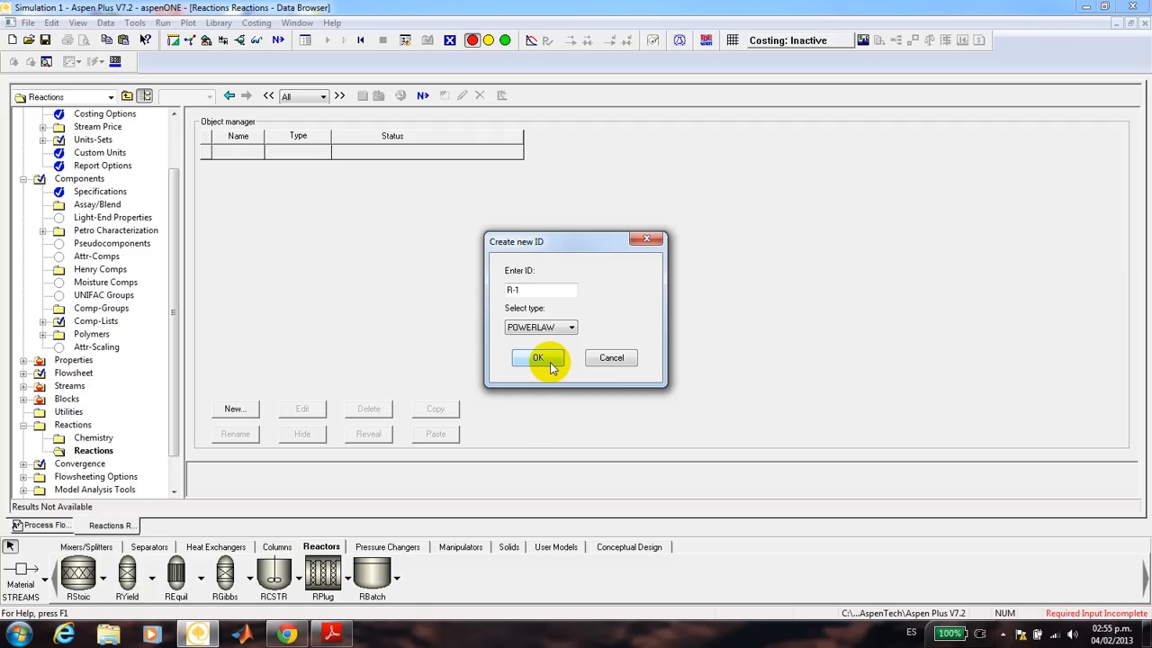
left_click(540, 358)
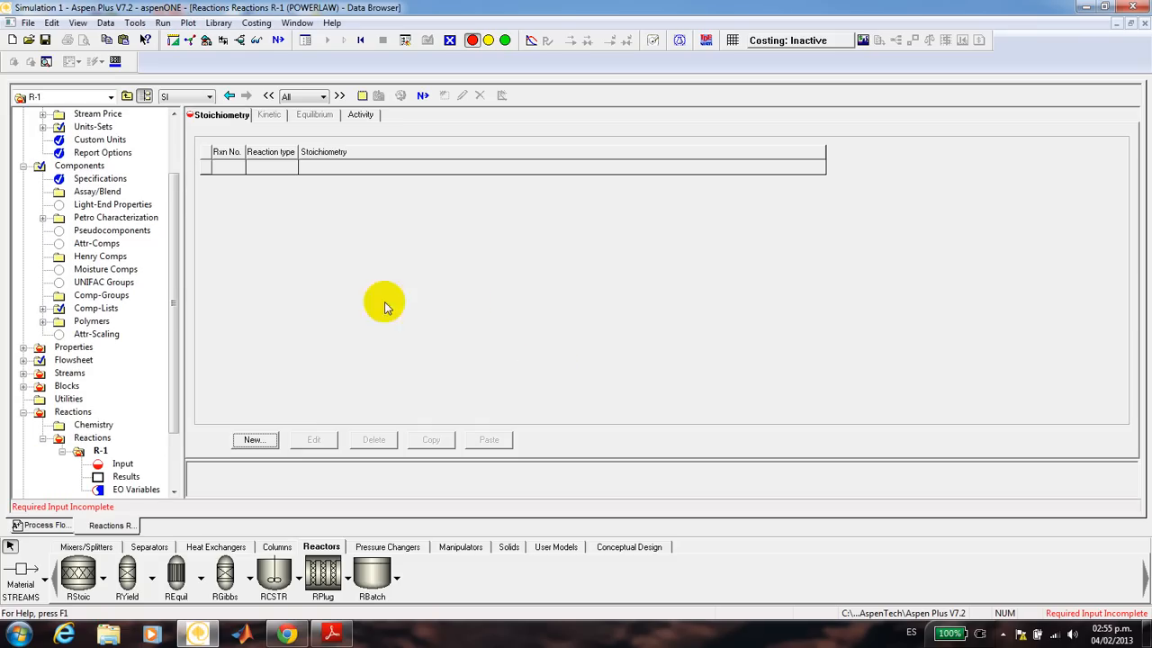
Step: Start a new kinetic reaction in R-1 and add reactant ISB-BEN with coefficient -1 and exponent 2
left_click(255, 440)
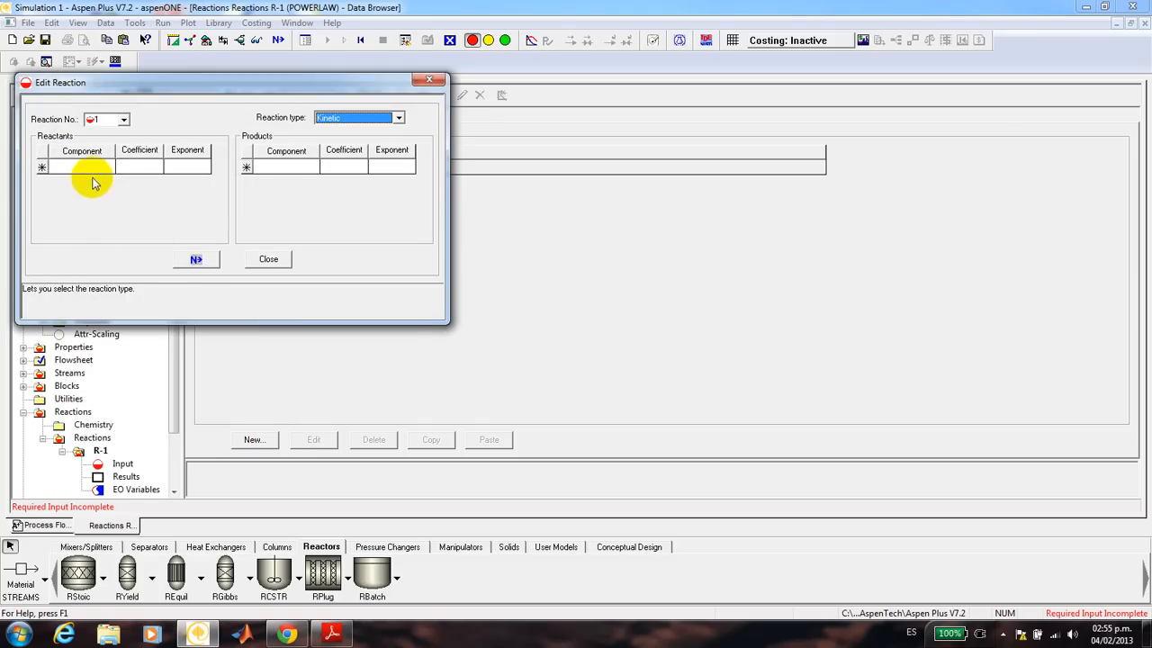
left_click(107, 169)
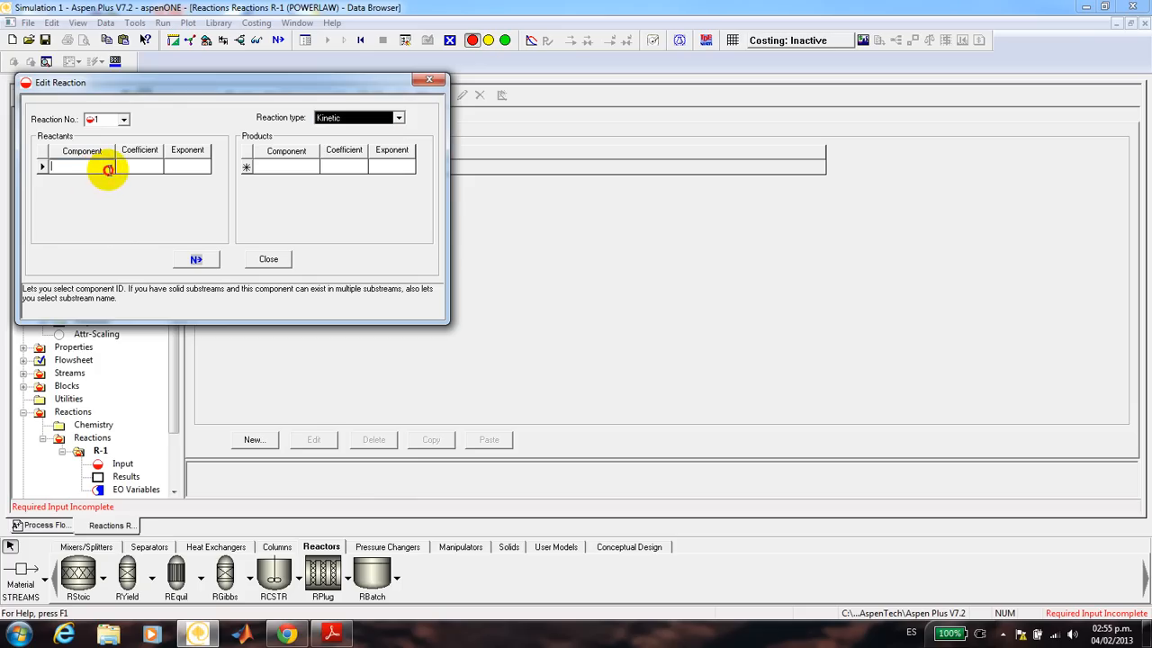
left_click(108, 168)
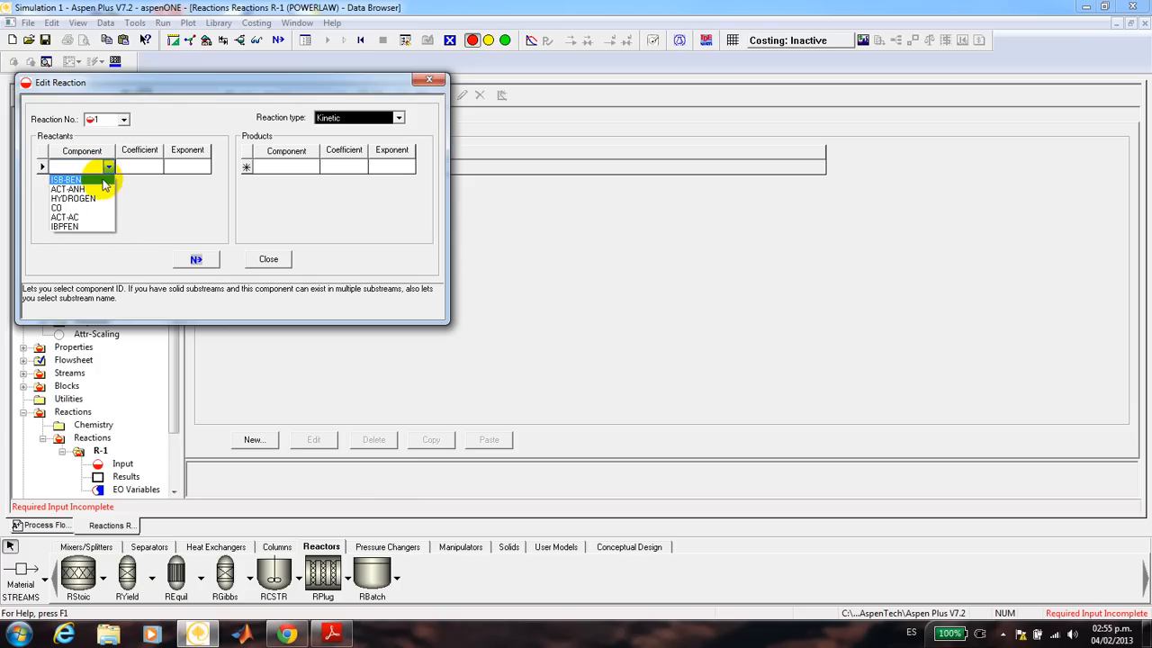
left_click(103, 180)
left_click(149, 165)
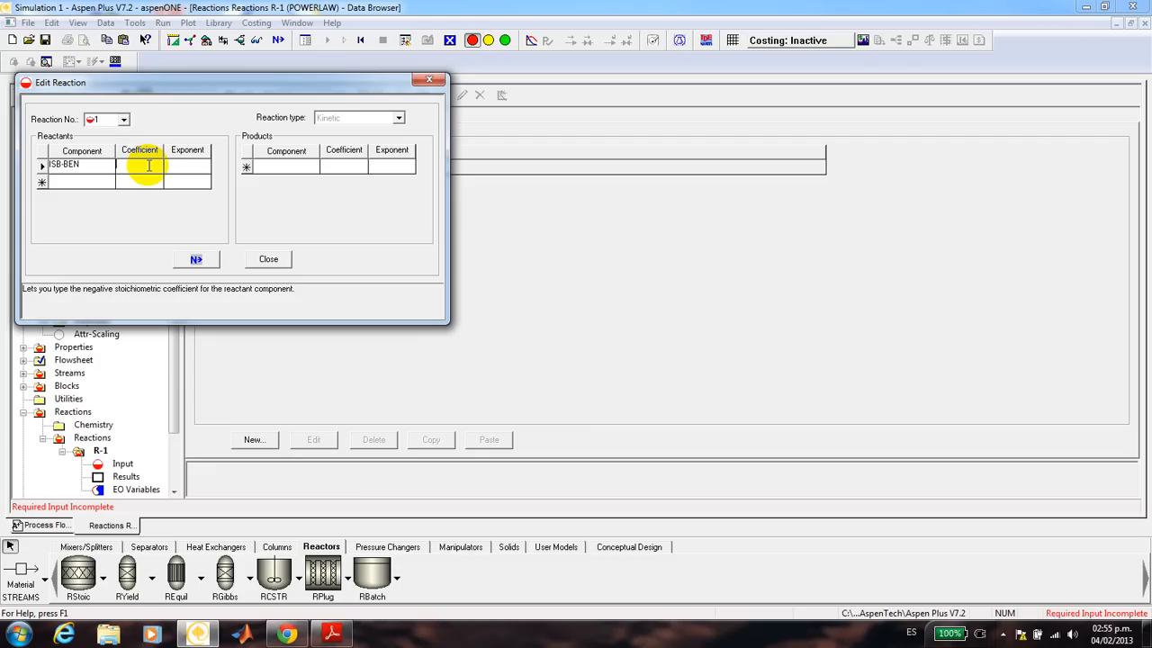
type("-1")
left_click(181, 164)
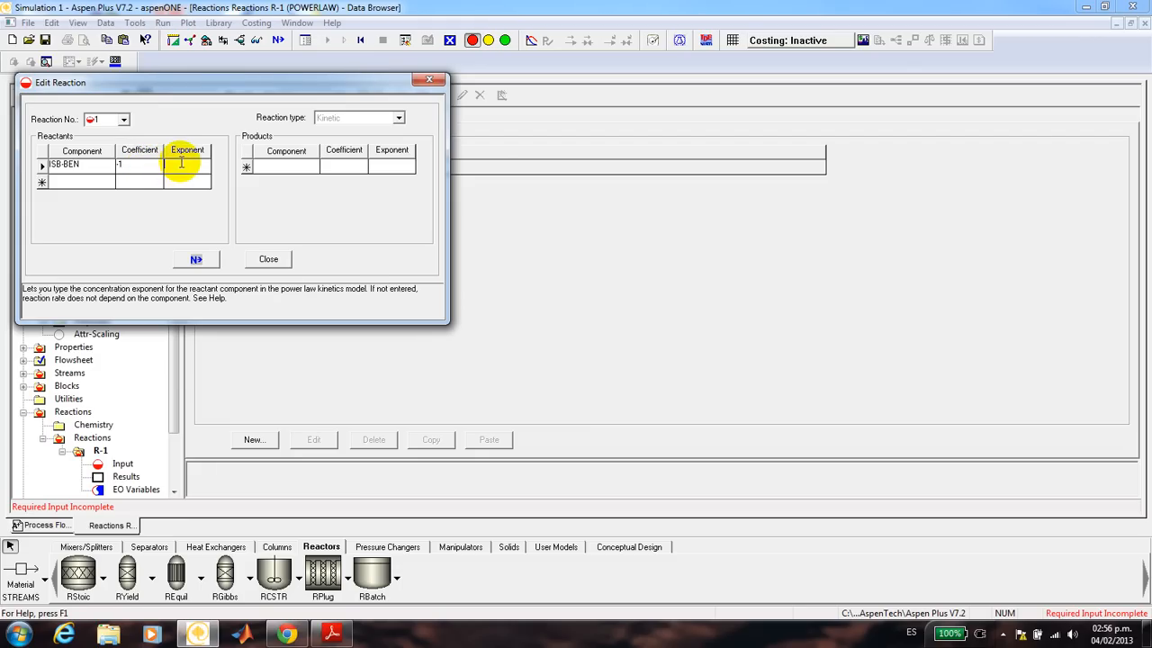
type("2")
Step: Add ACT-ANH as the second reactant of reaction 1 with coefficient -1 and exponent 1
left_click(107, 182)
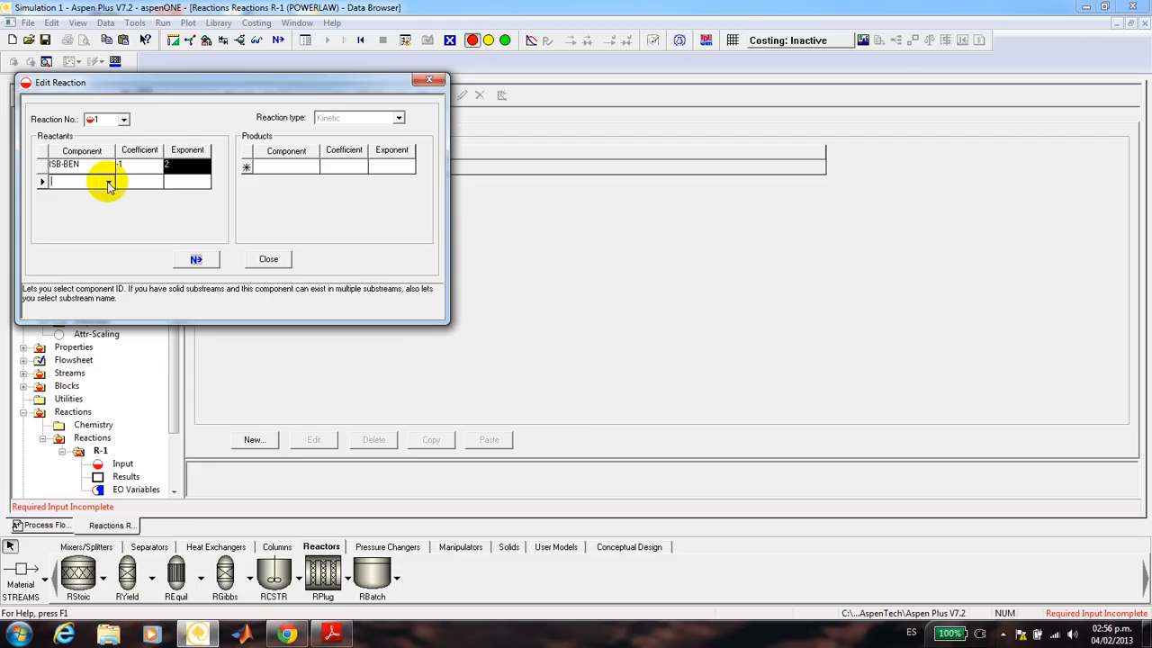
left_click(108, 183)
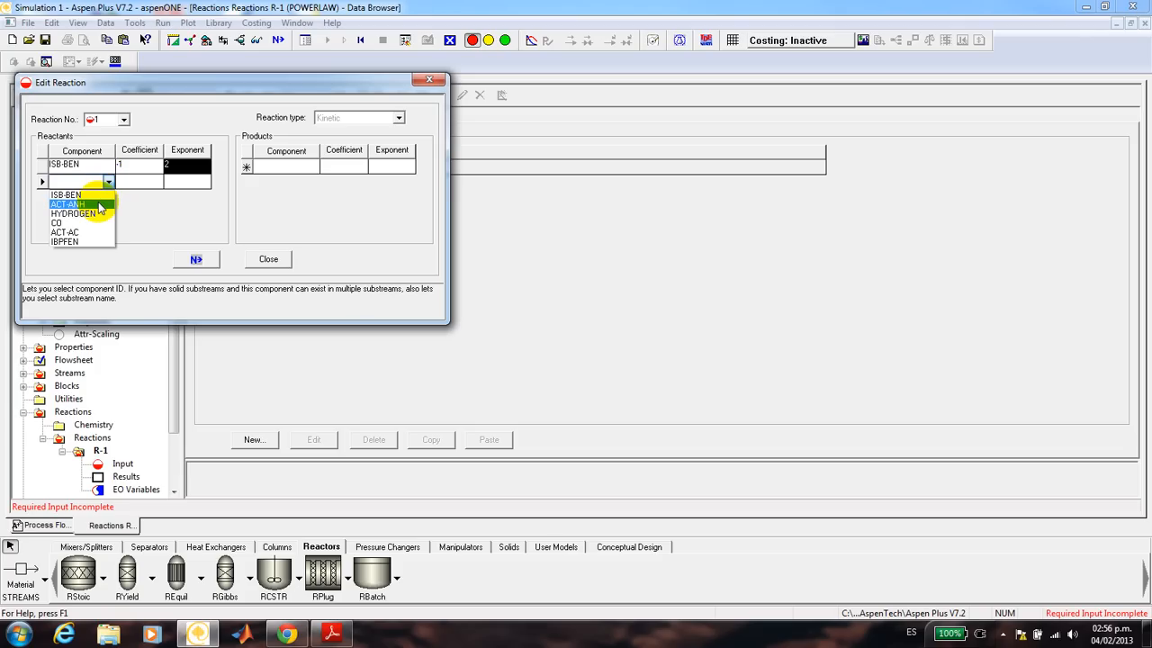
left_click(99, 205)
left_click(151, 179)
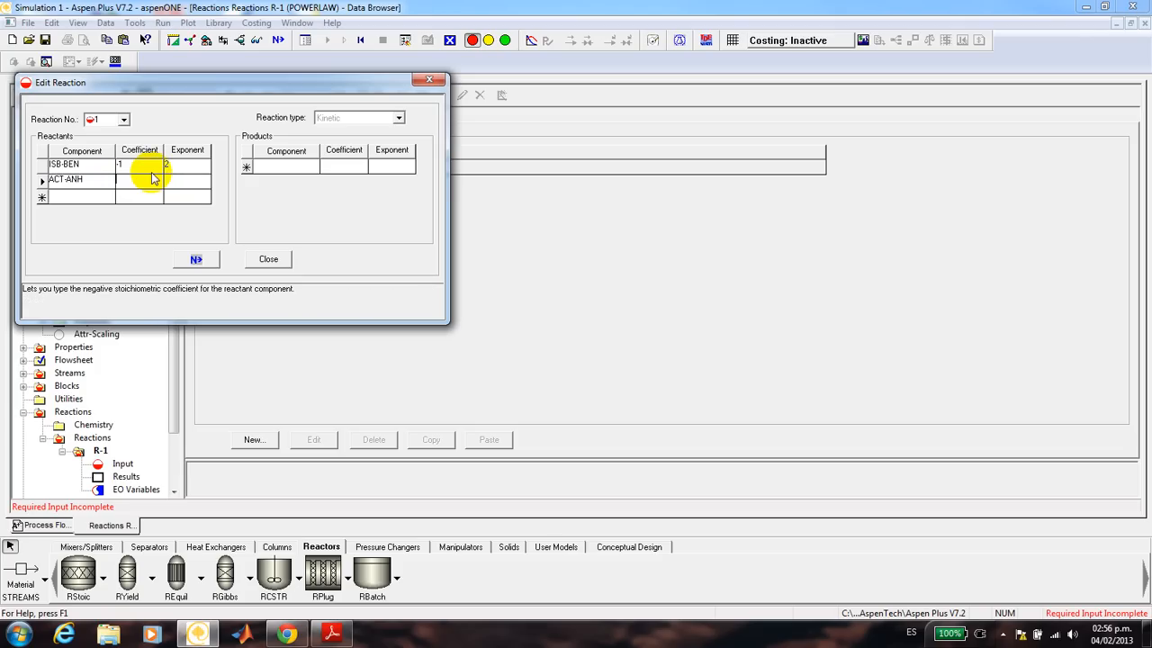
type("-1")
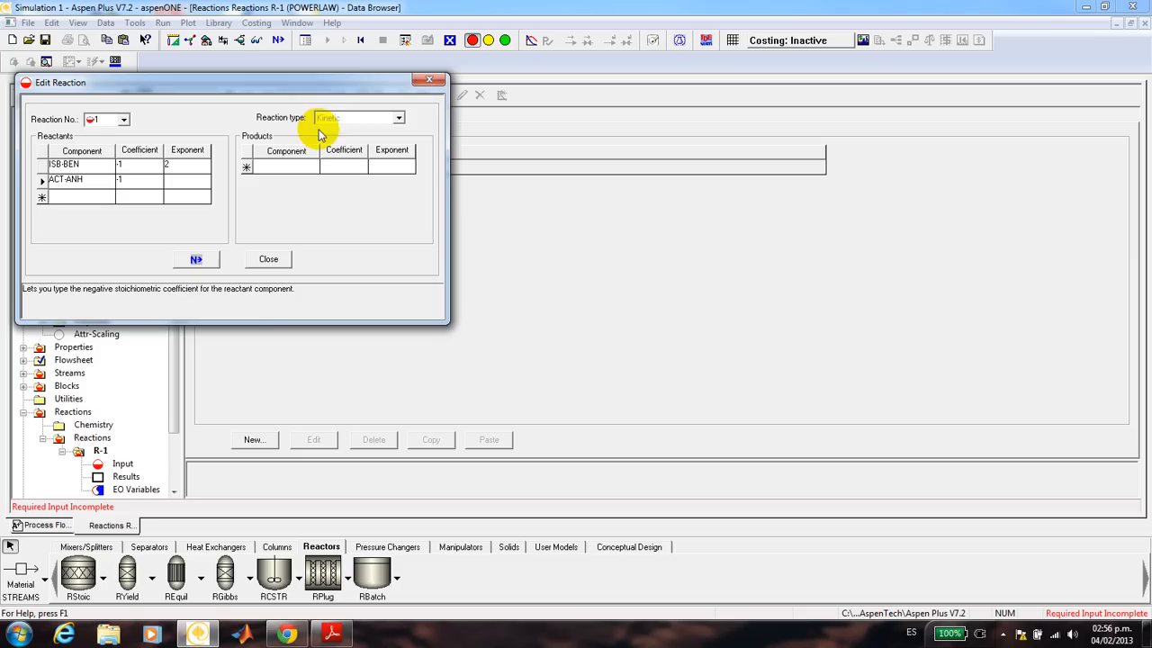
left_click(190, 180)
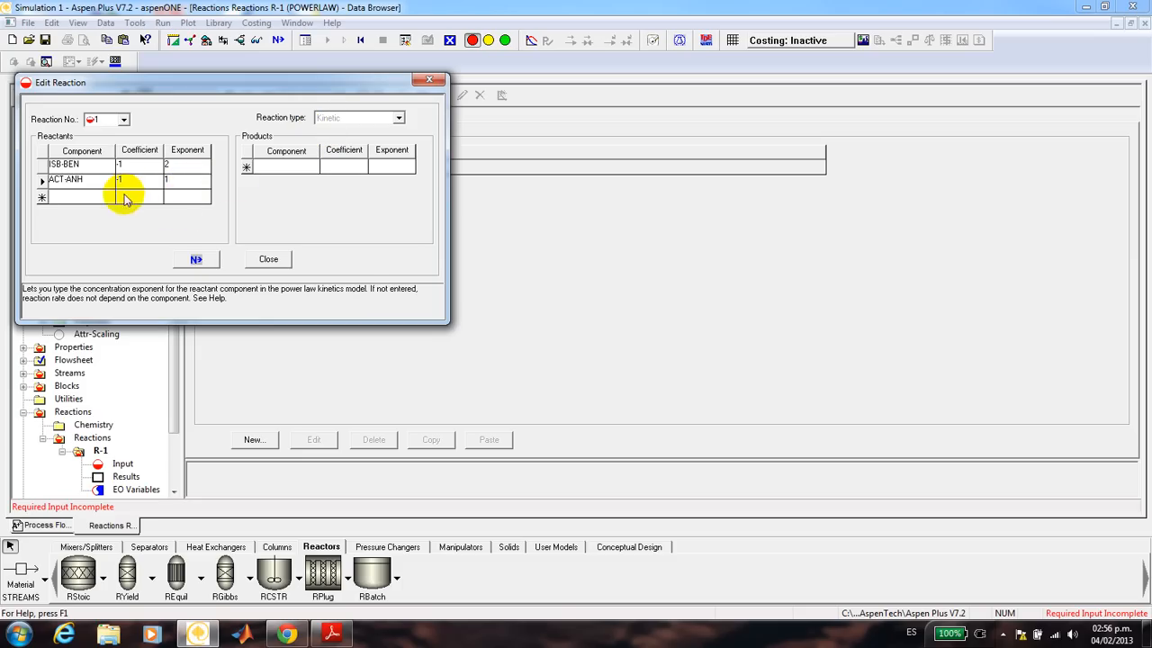
Step: Add HYDROGEN as the third reactant of reaction 1 with coefficient -1 and exponent 1
left_click(87, 197)
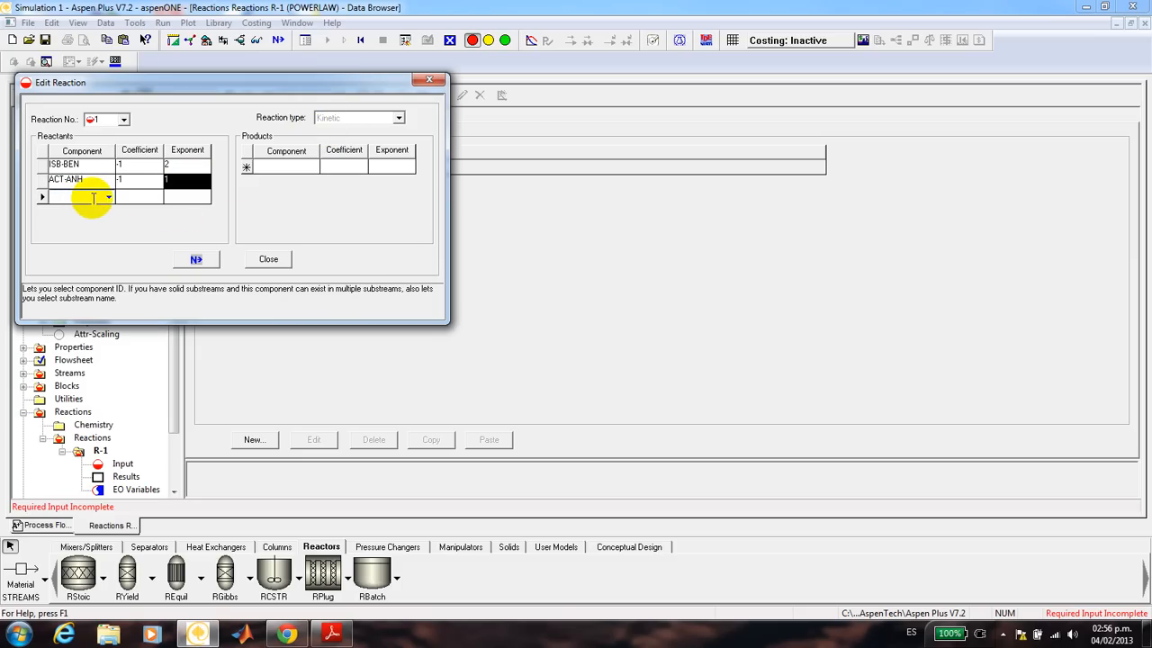
left_click(108, 198)
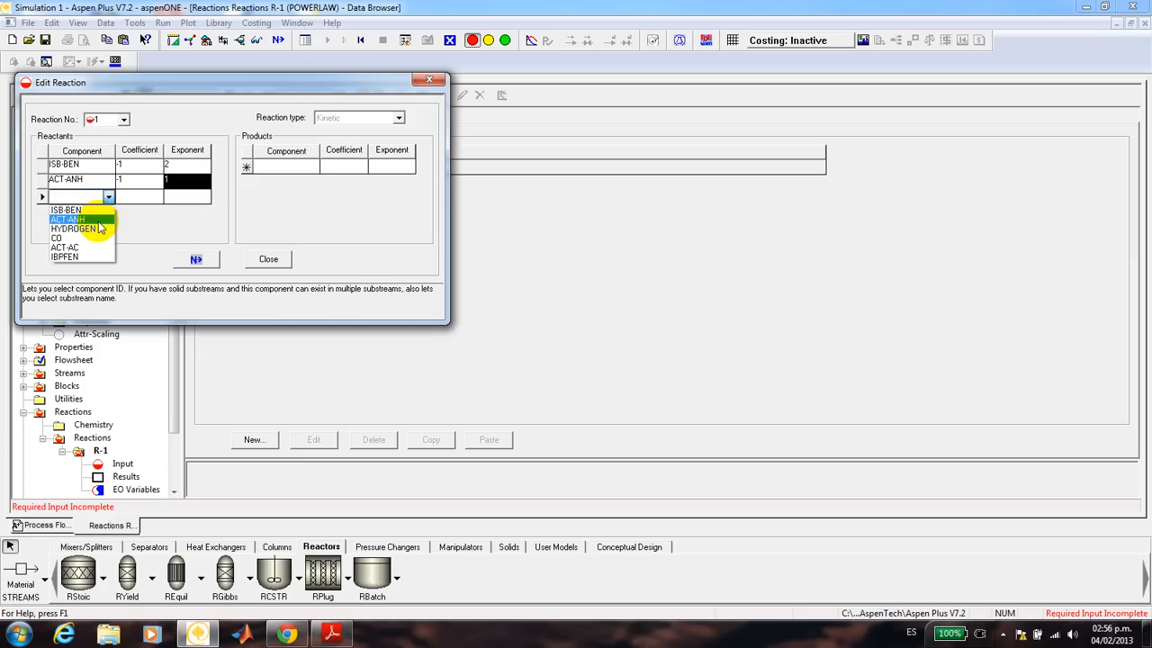
left_click(99, 229)
left_click(135, 195)
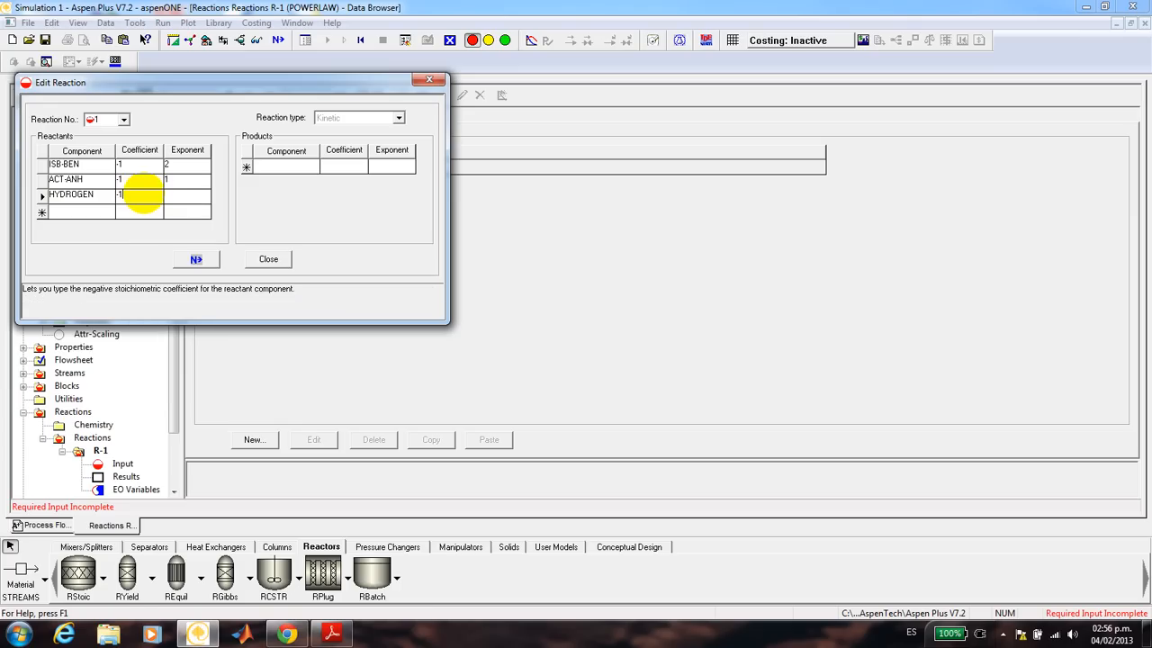
left_click(177, 196)
type("1")
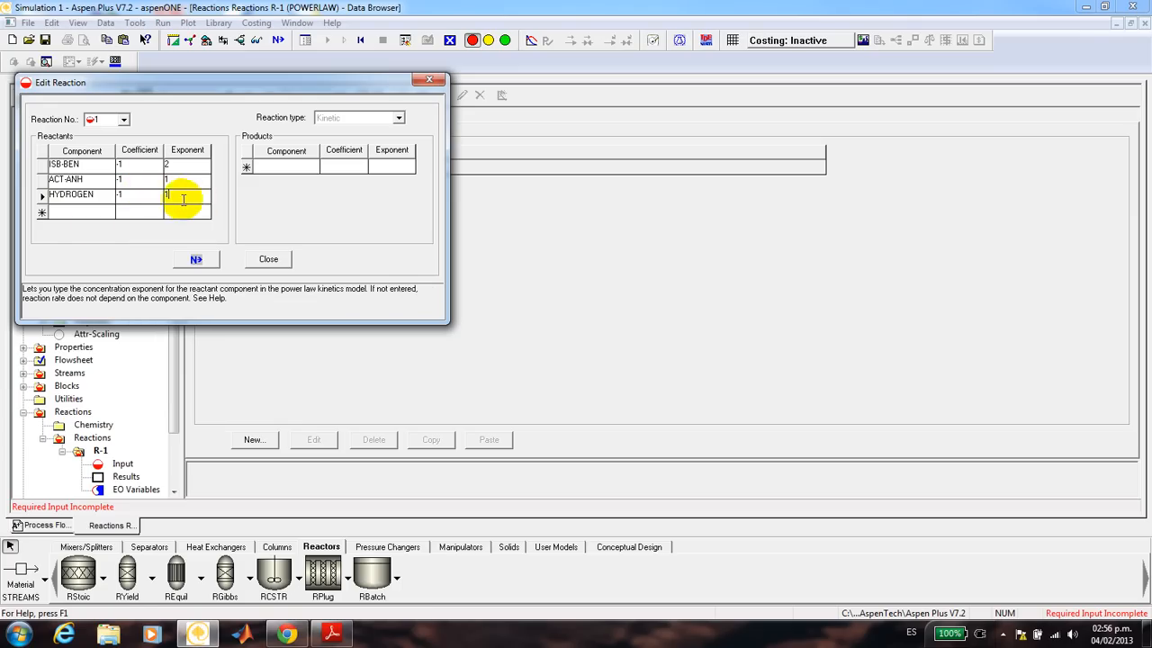
Step: Add CO as the fourth reactant of reaction 1 with coefficient -1 and exponent 1
left_click(90, 212)
left_click(108, 212)
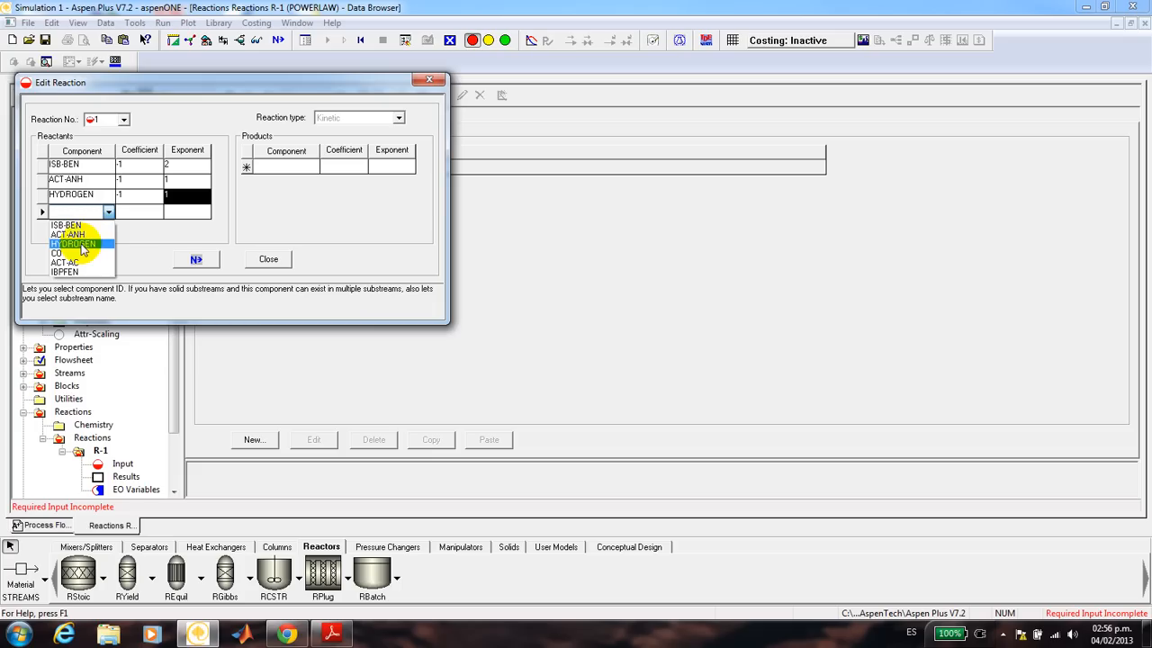
left_click(76, 252)
left_click(141, 210)
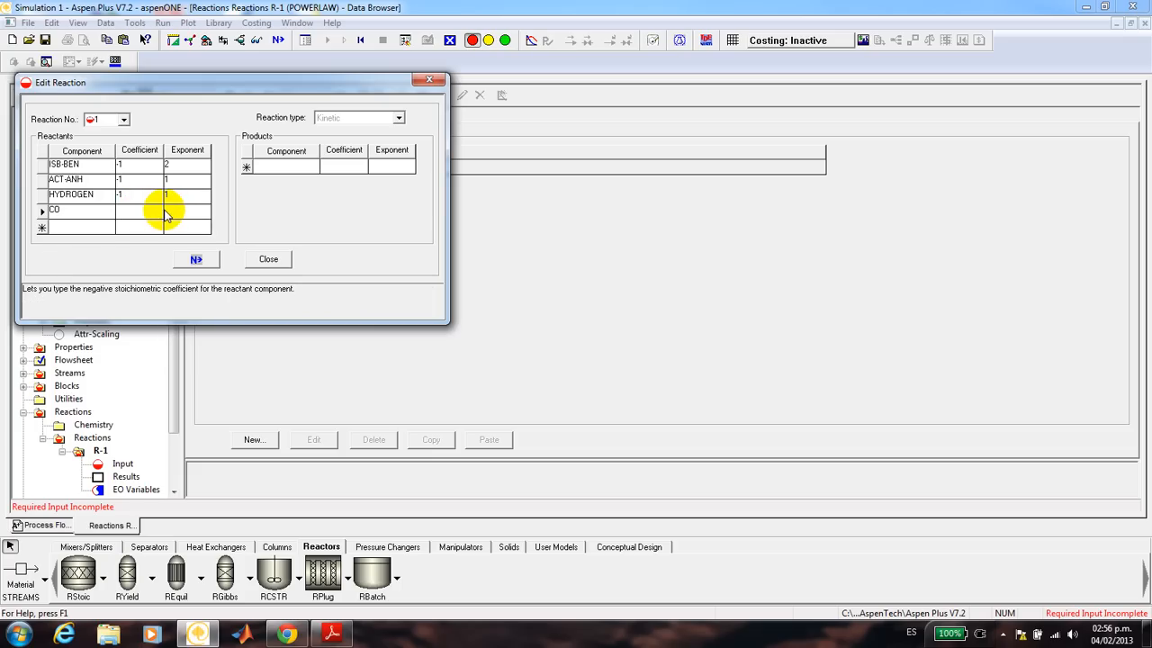
type("-1")
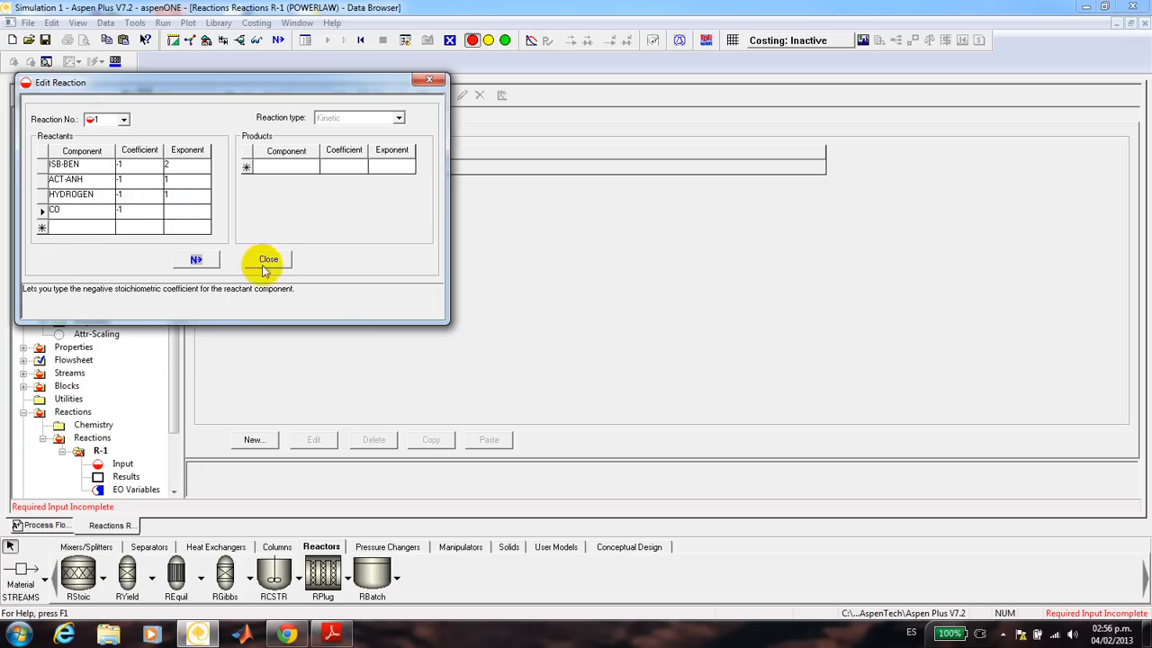
left_click(189, 212)
type("1")
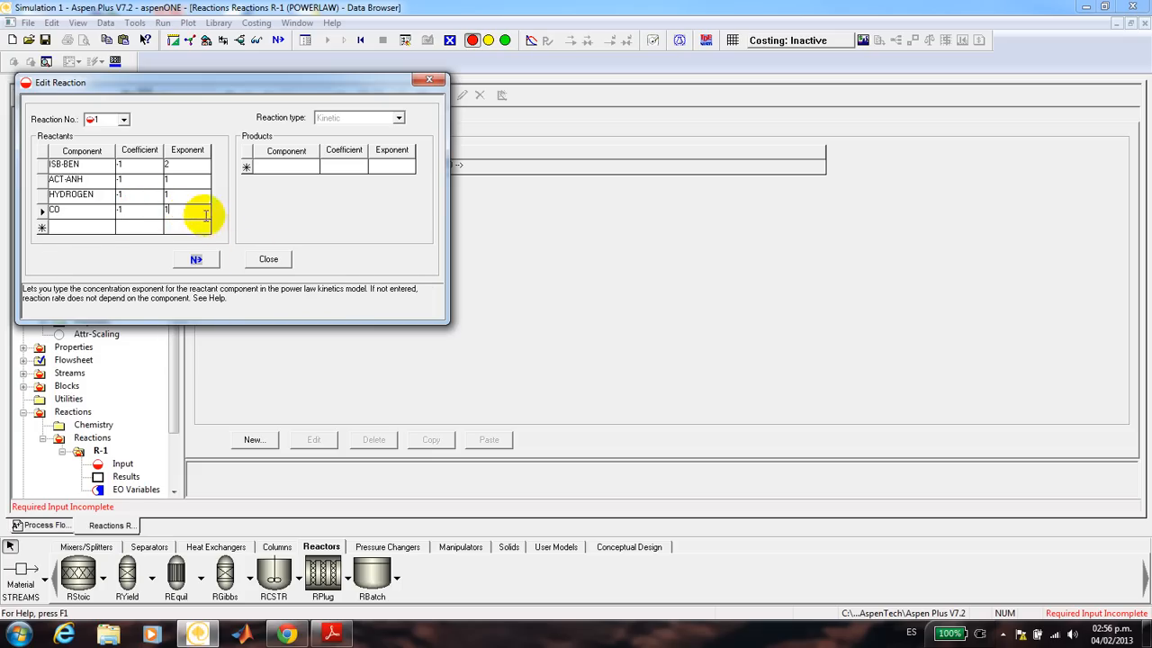
Step: Add ACT-AC as the first product of reaction 1 with coefficient 1
left_click(288, 167)
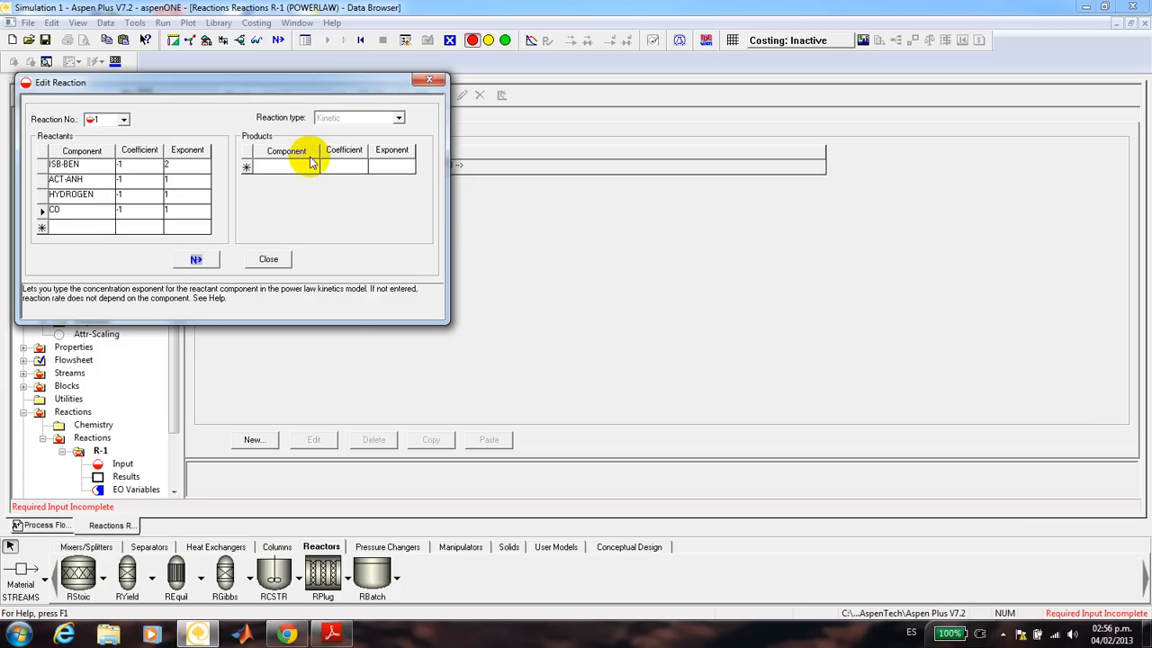
left_click(313, 167)
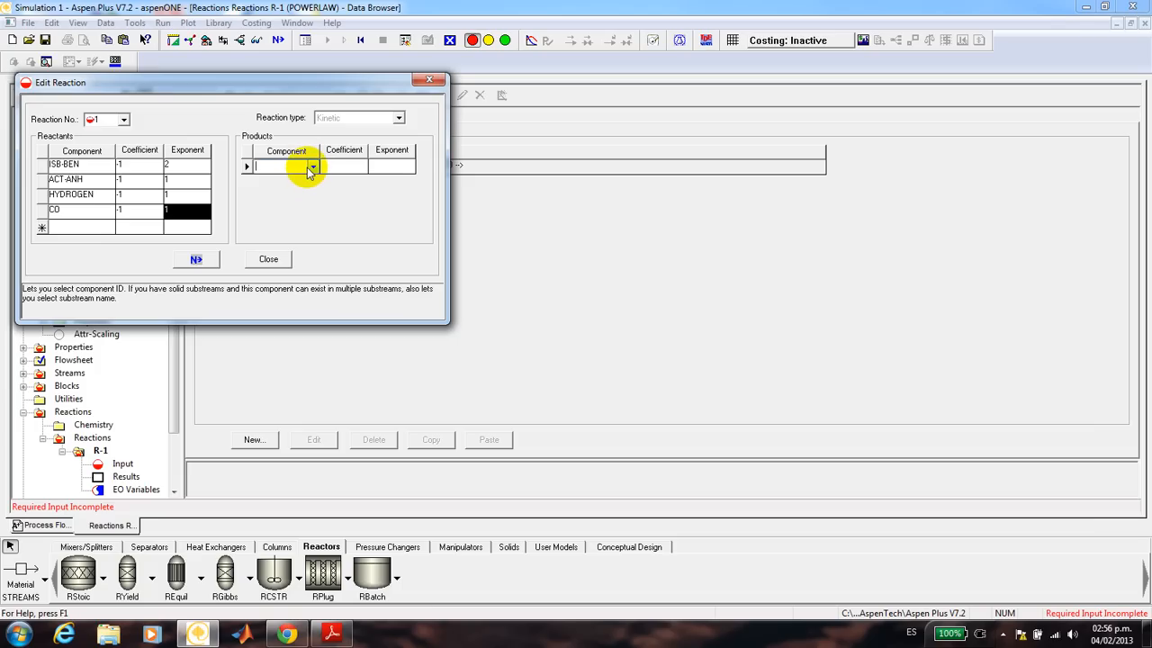
left_click(313, 168)
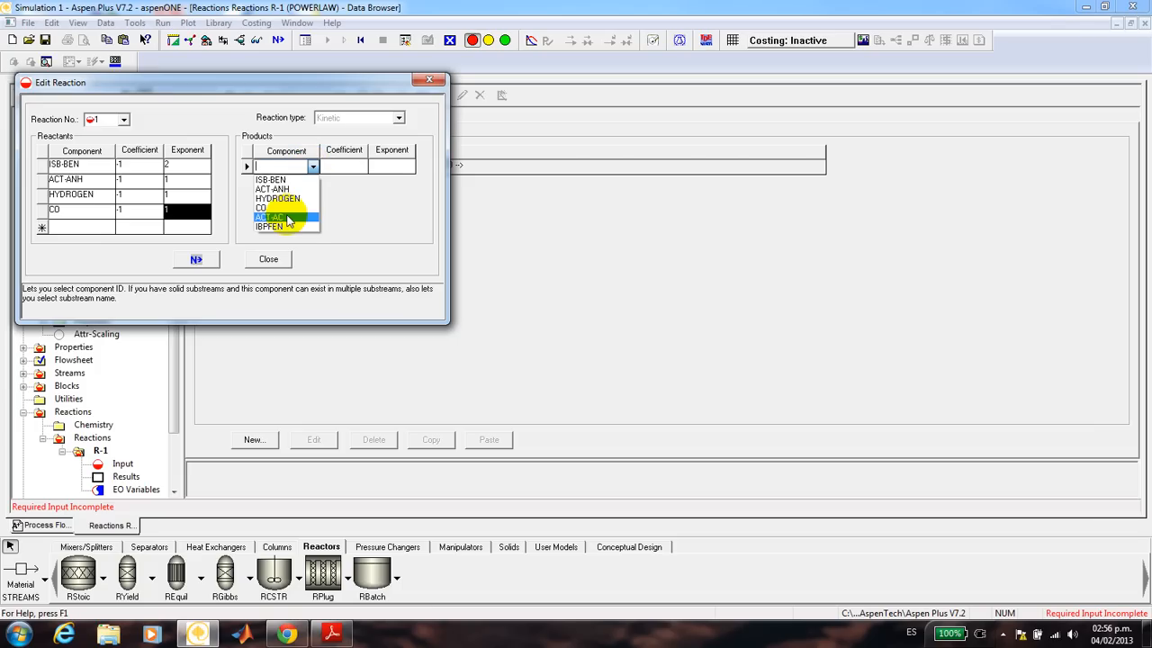
left_click(286, 219)
left_click(331, 169)
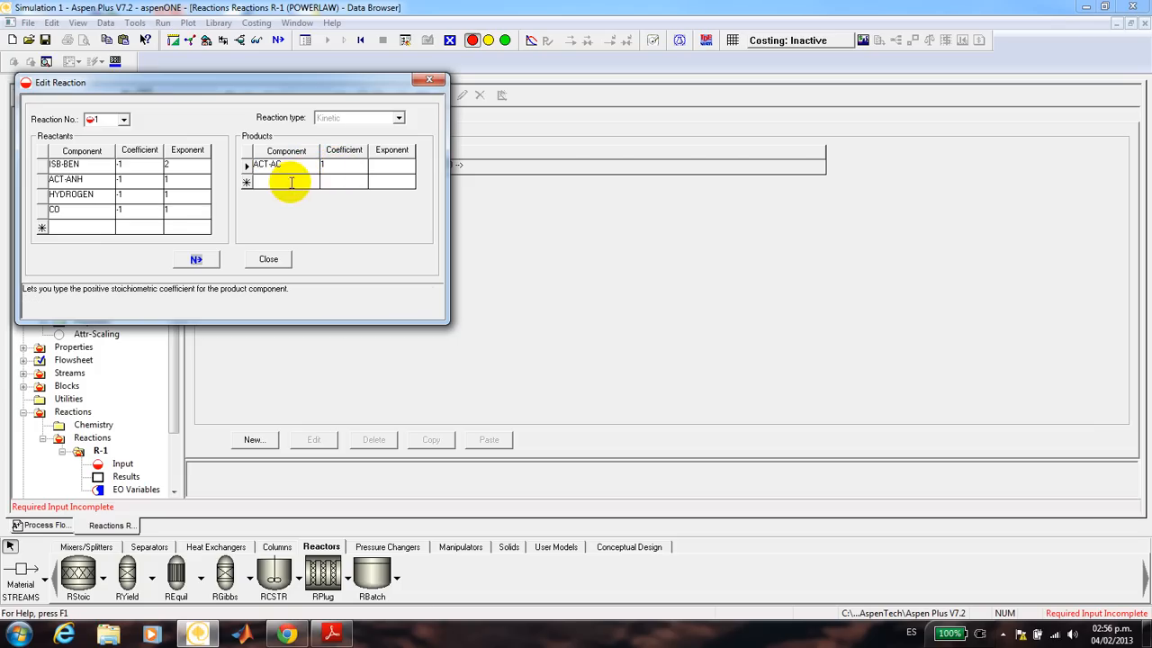
Step: Add IBPFEN as the second product of reaction 1 with coefficient 1 and finish editing the reaction
left_click(290, 183)
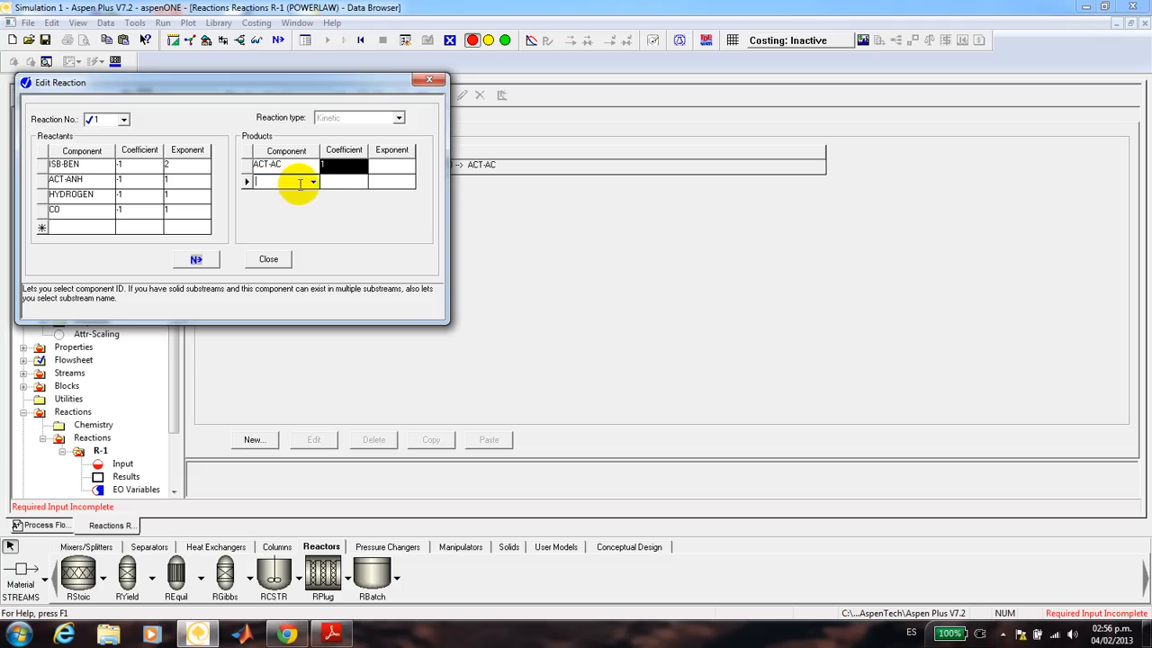
left_click(313, 184)
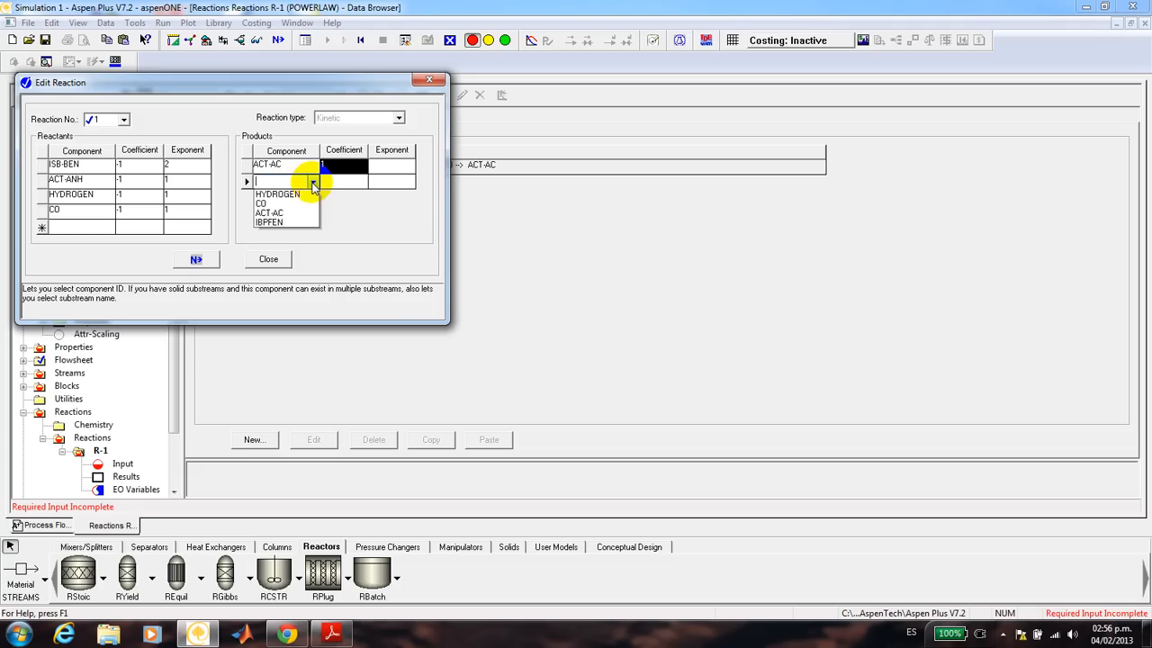
left_click(290, 242)
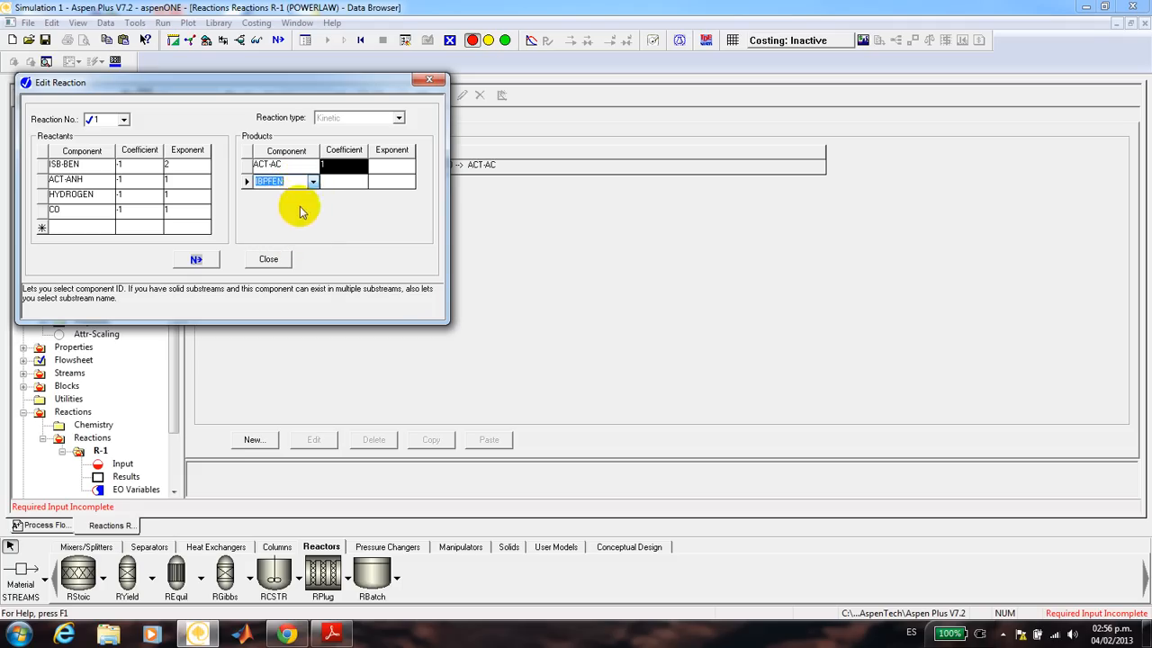
left_click(332, 182)
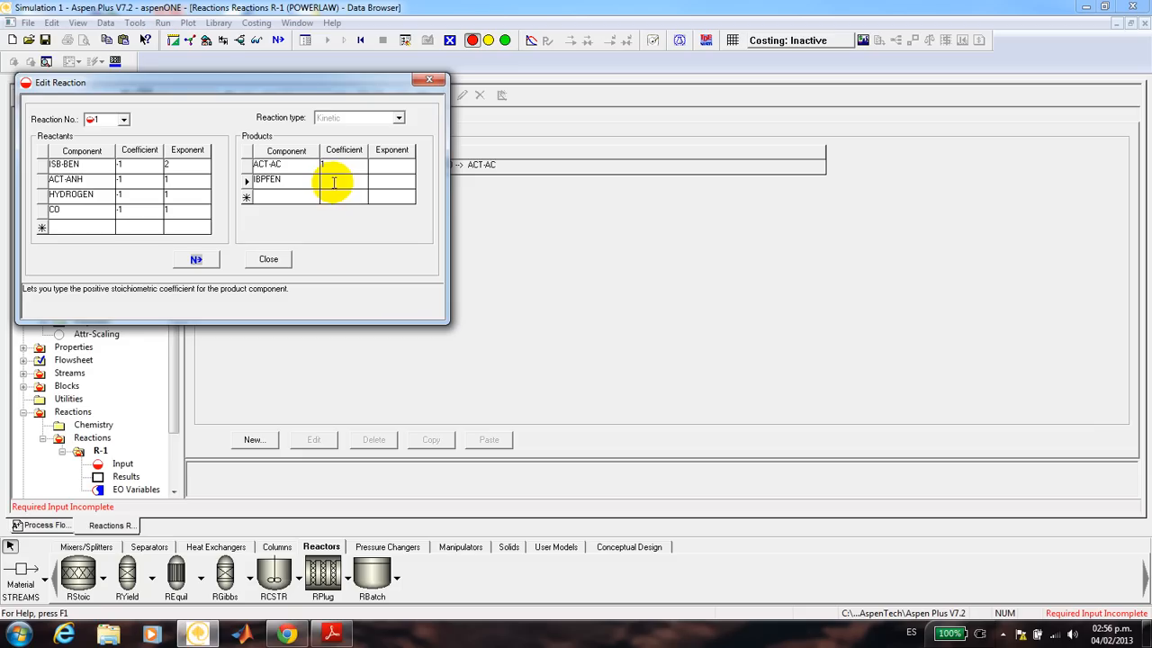
type("1")
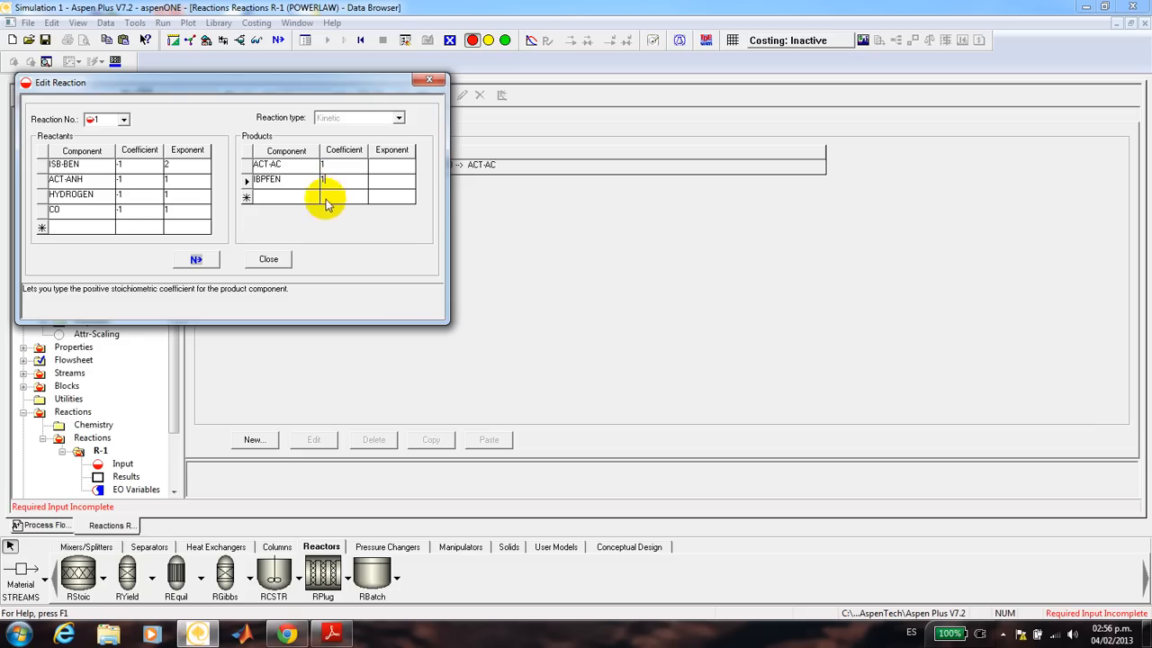
left_click(214, 263)
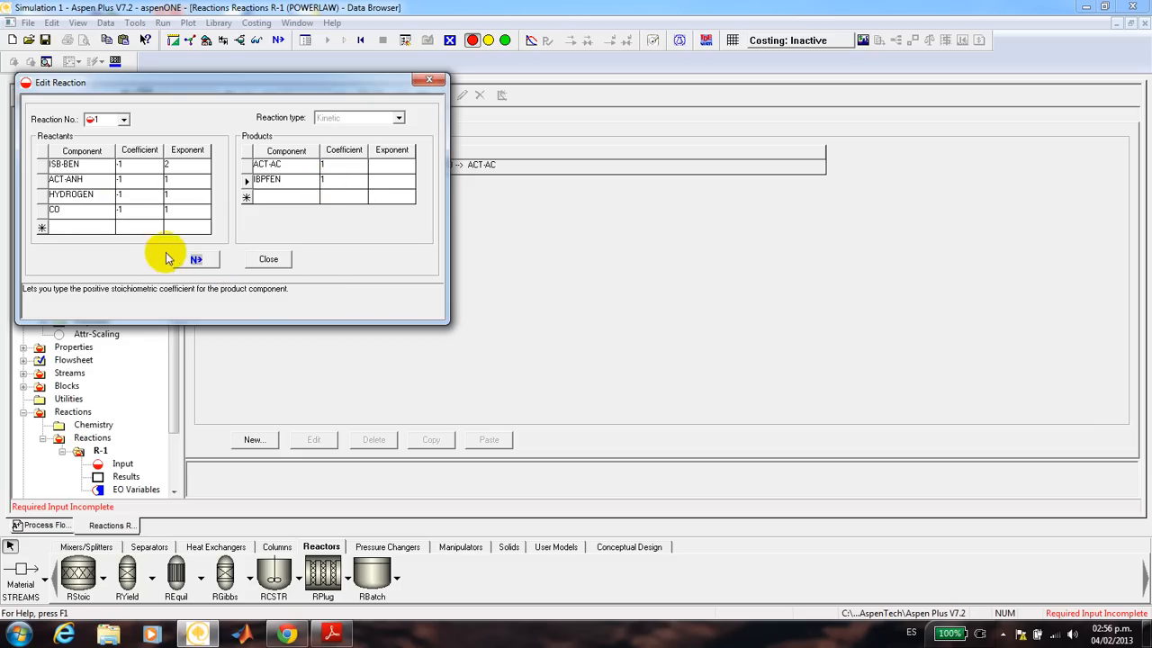
left_click(197, 260)
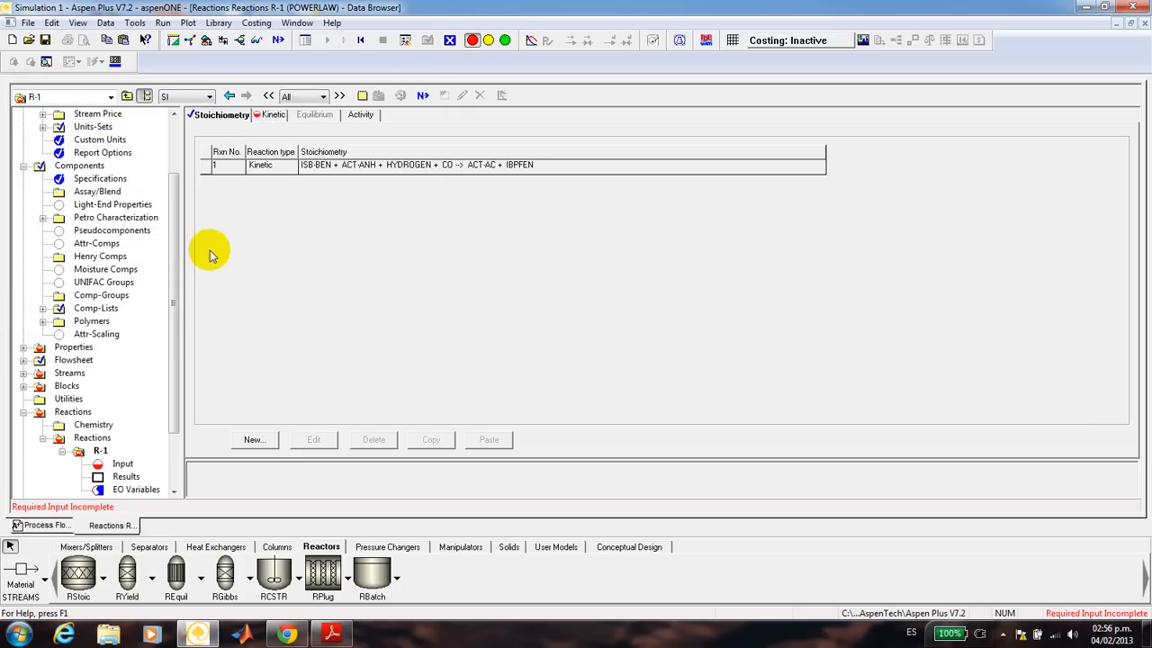
Step: Set the power-law kinetics of reaction 1 to a k of 0.349 and an activation energy of 0 J/kmol
left_click(273, 114)
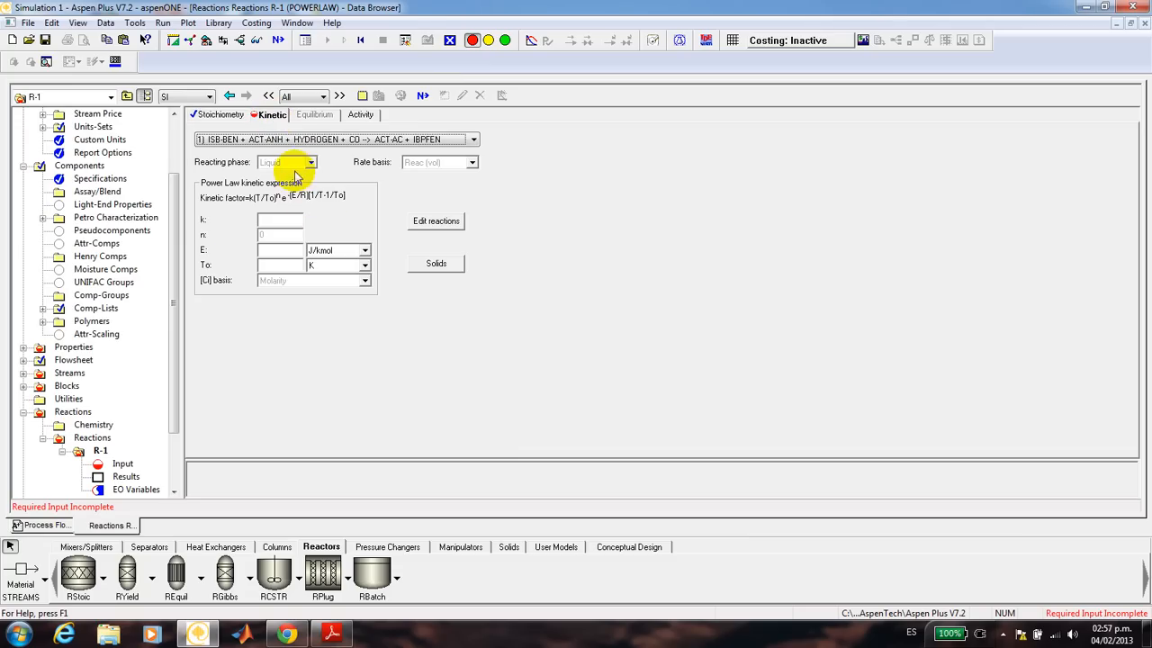
left_click(277, 220)
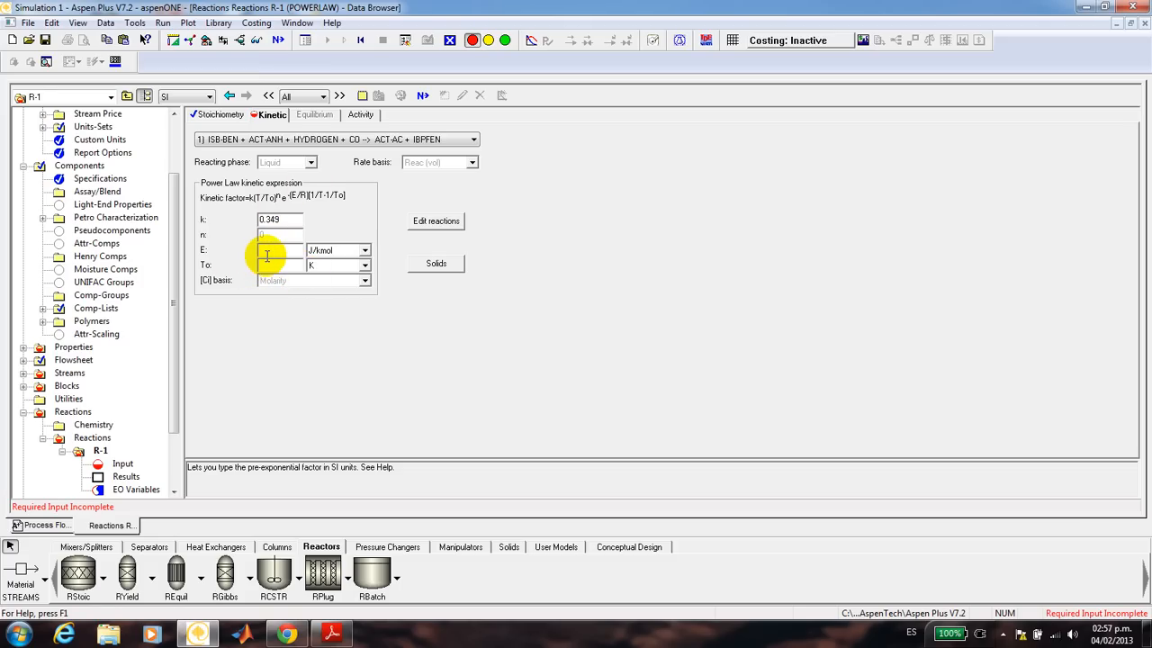
left_click(271, 252)
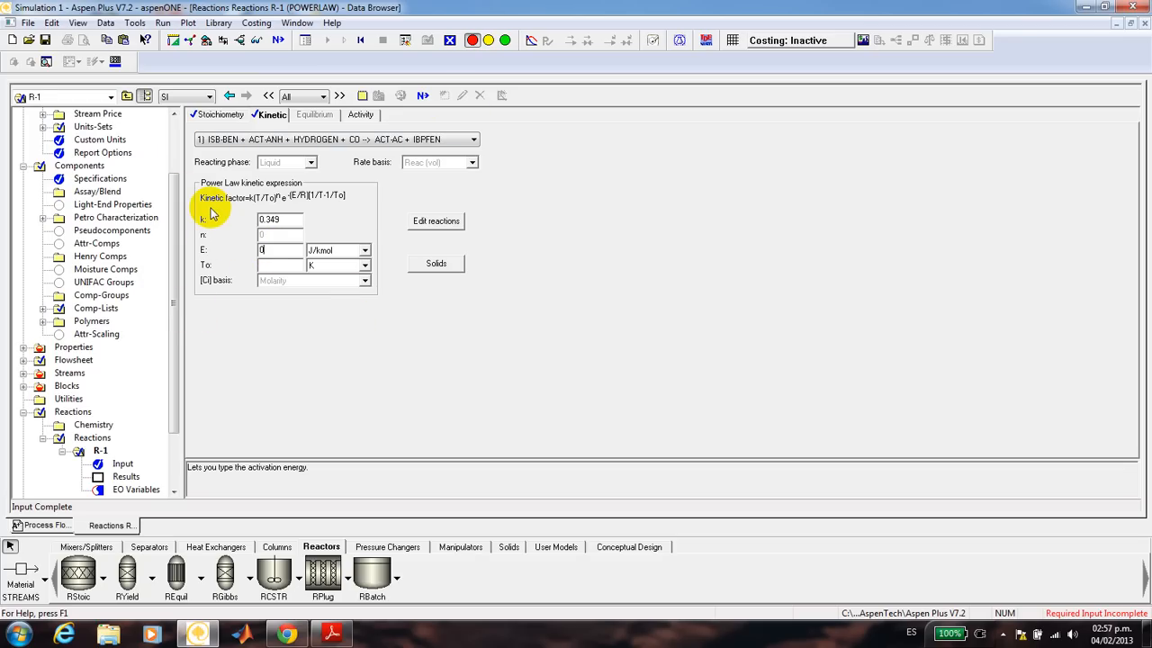
Step: Choose UNIQUAC as the base property method and go on to the next required input
left_click(423, 96)
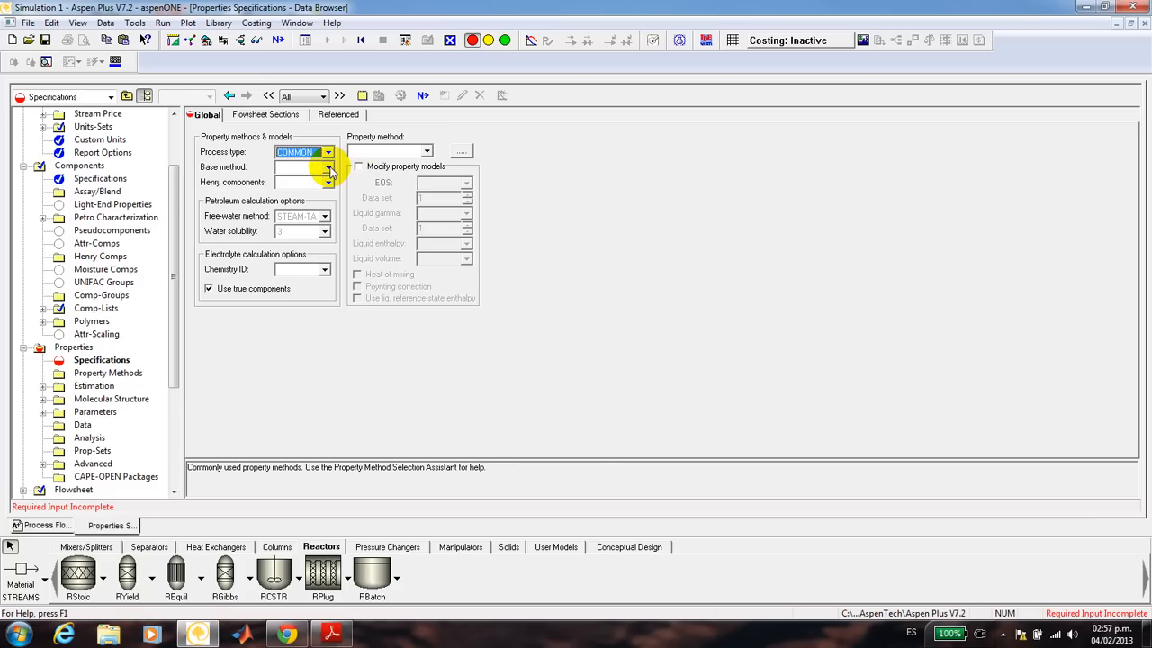
left_click(329, 168)
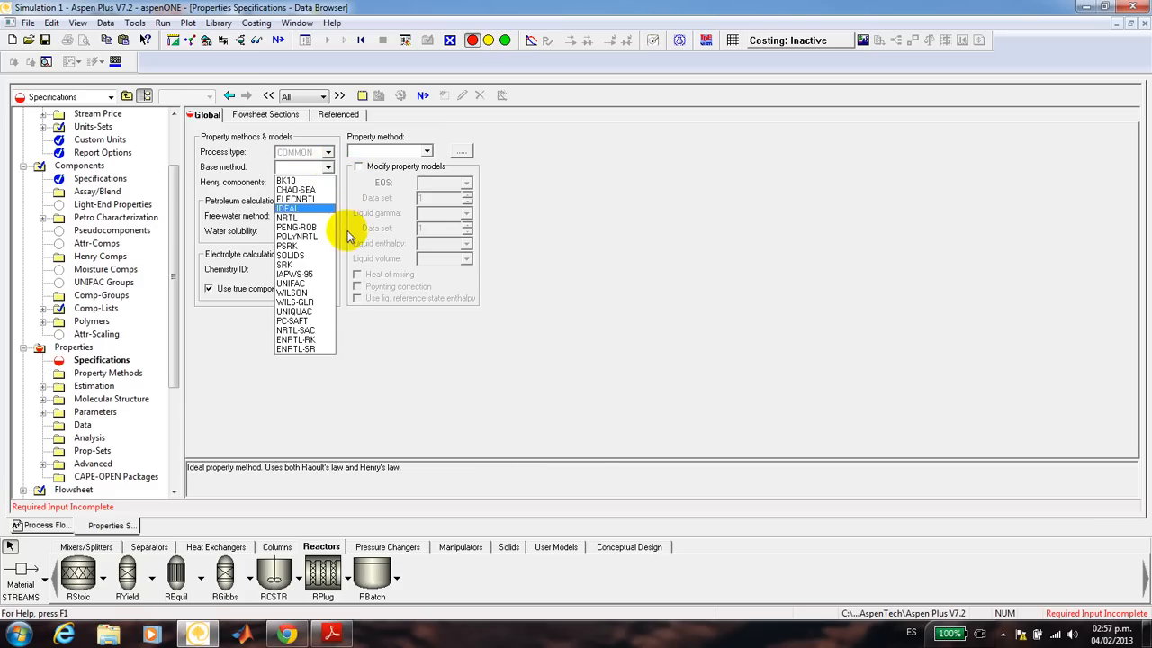
left_click(317, 313)
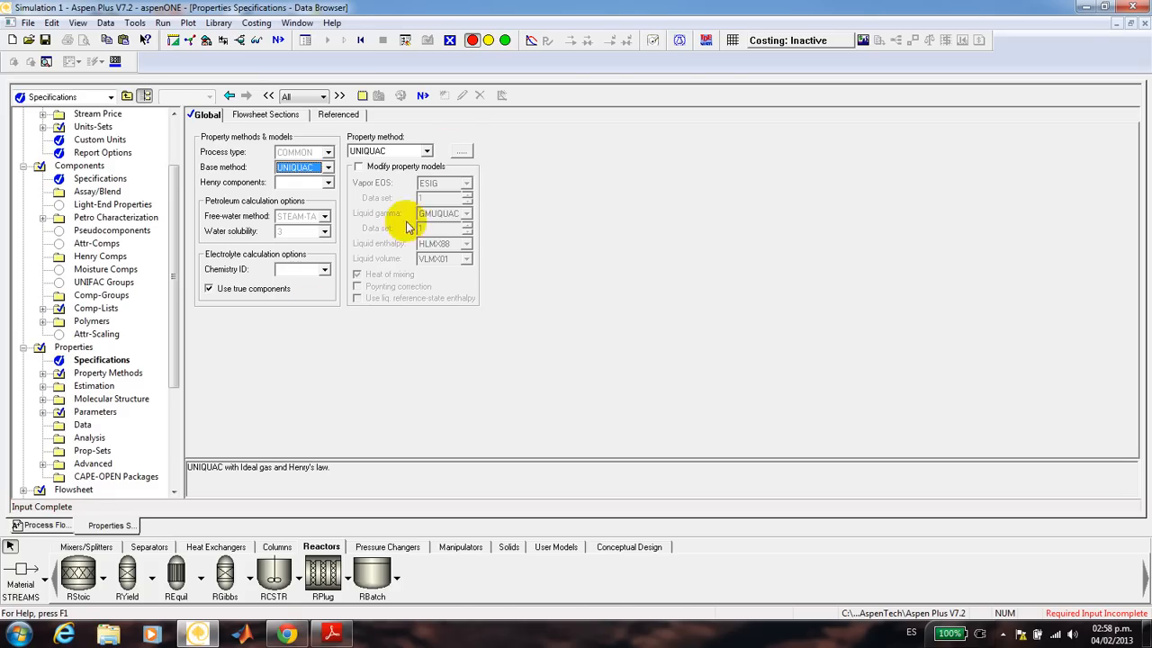
left_click(423, 102)
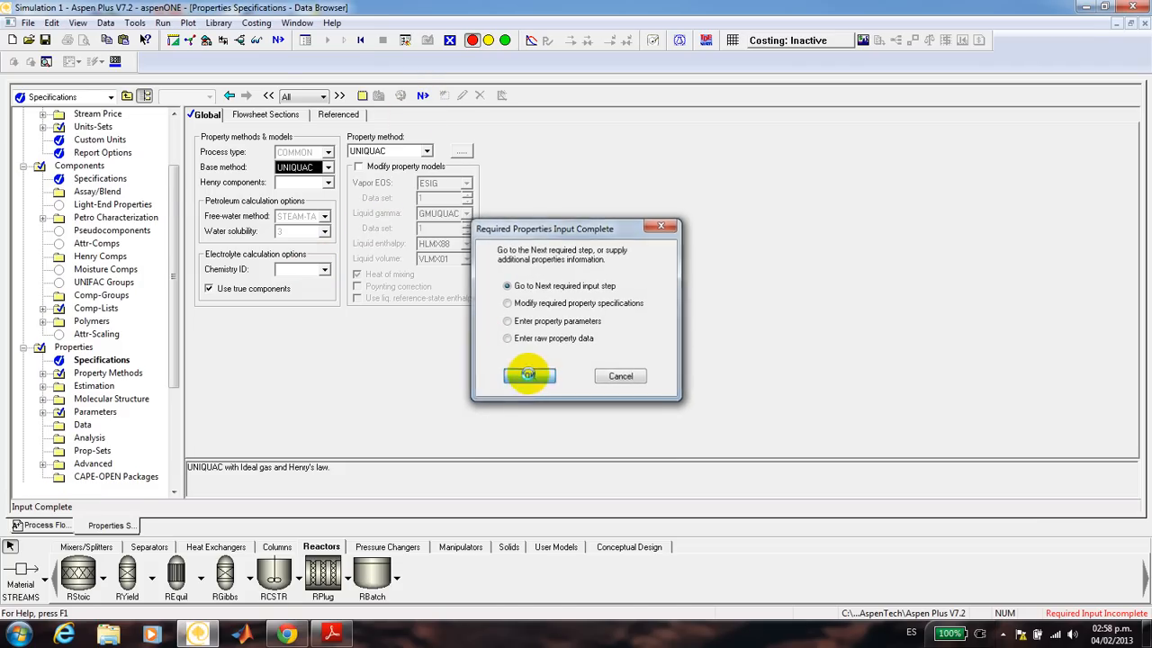
left_click(528, 374)
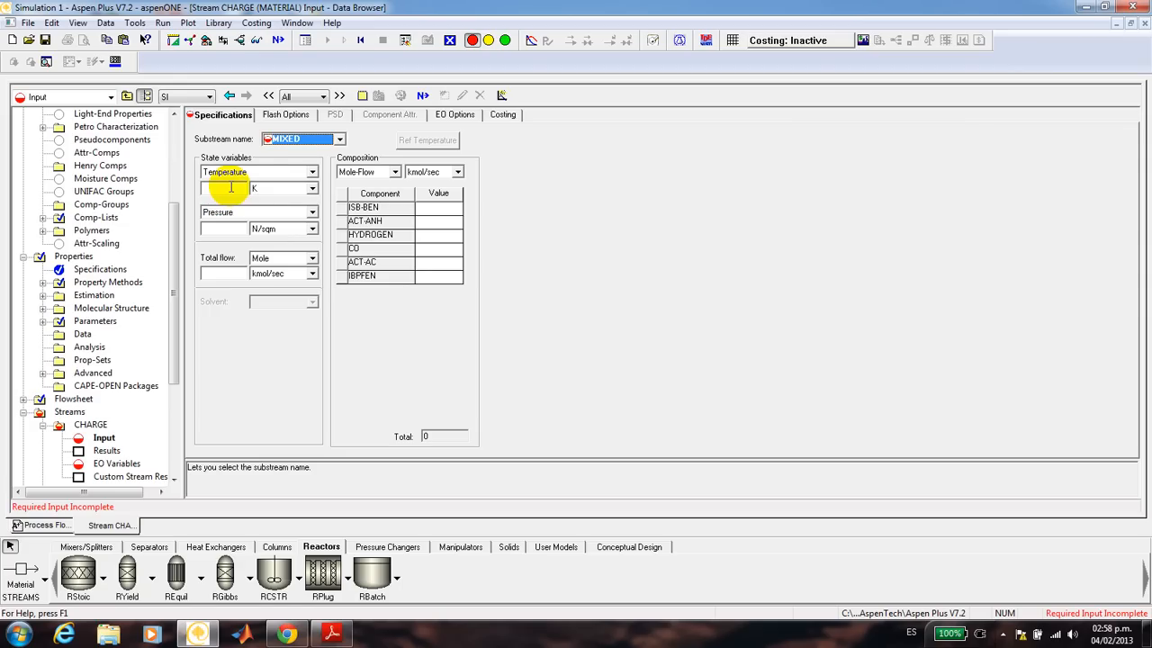
Step: Set the CHARGE stream's temperature to 410 K and its pressure to 1 atm
left_click(204, 188)
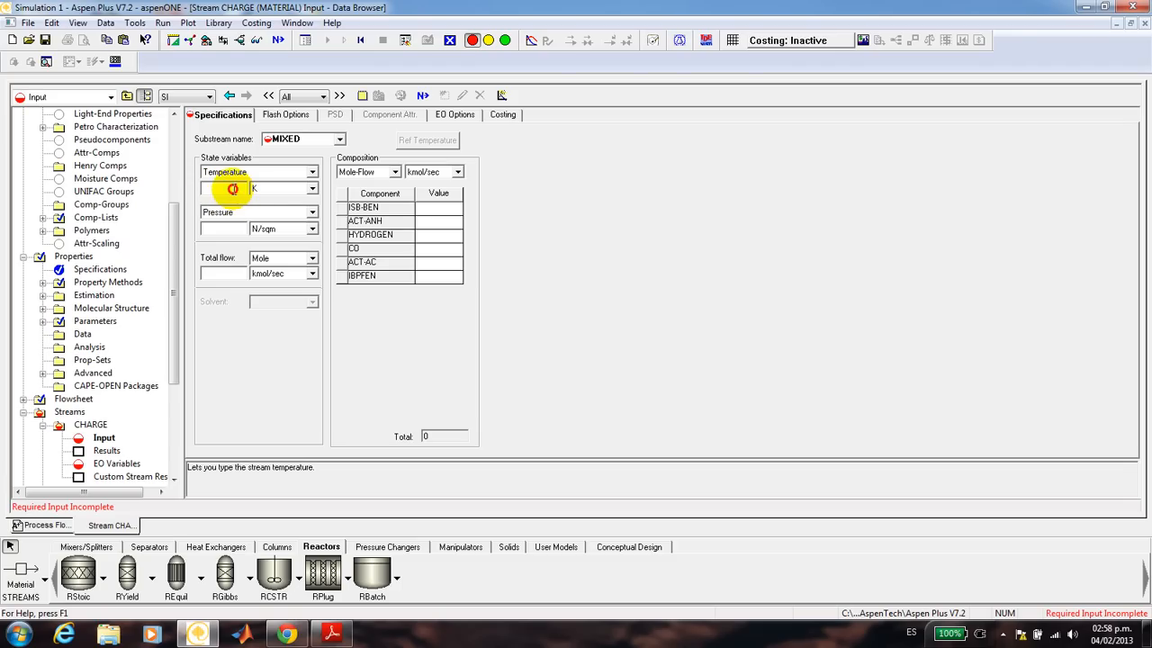
left_click(232, 189)
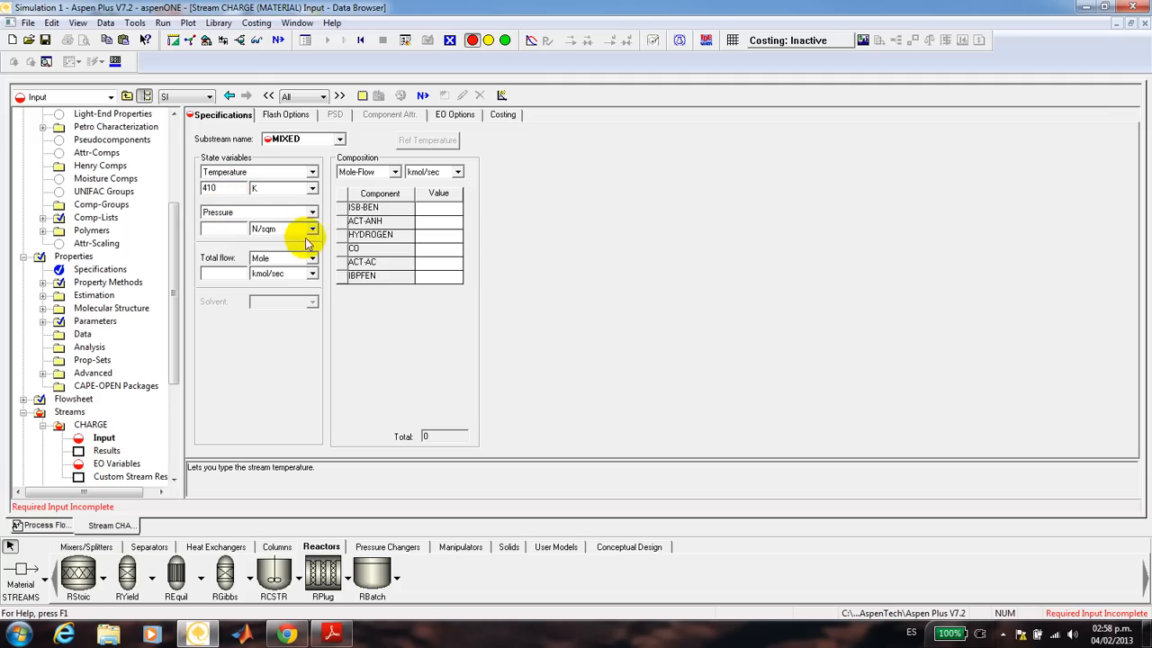
left_click(238, 226)
type("1")
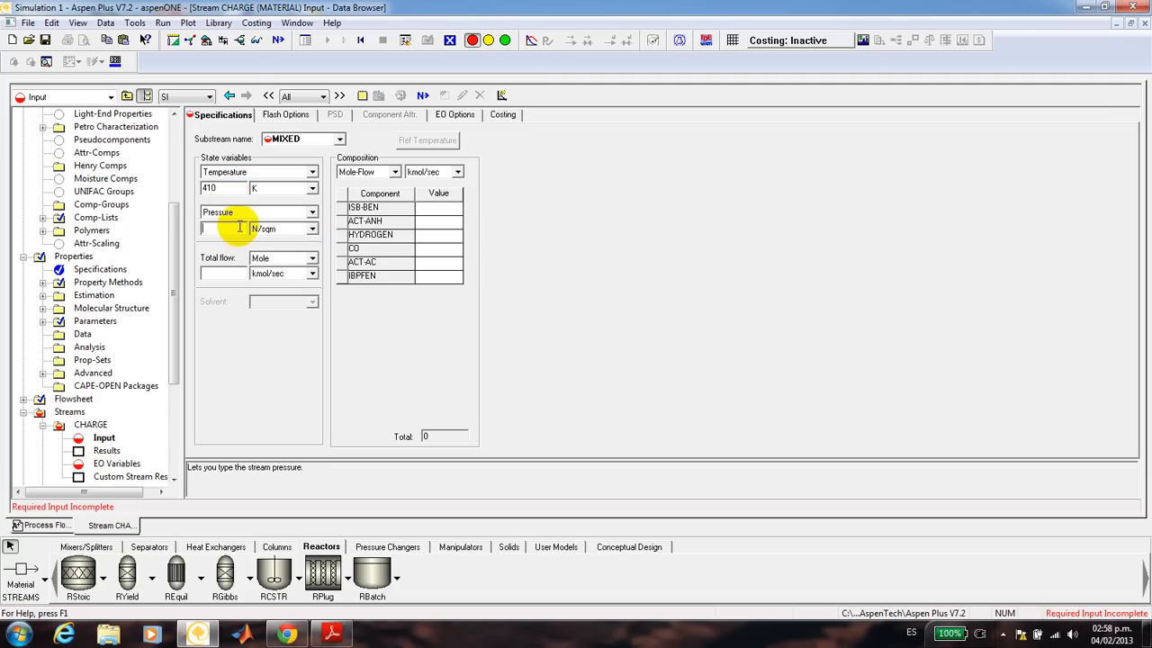
left_click(312, 230)
left_click(315, 349)
left_click_drag(315, 349, 304, 235)
left_click(293, 241)
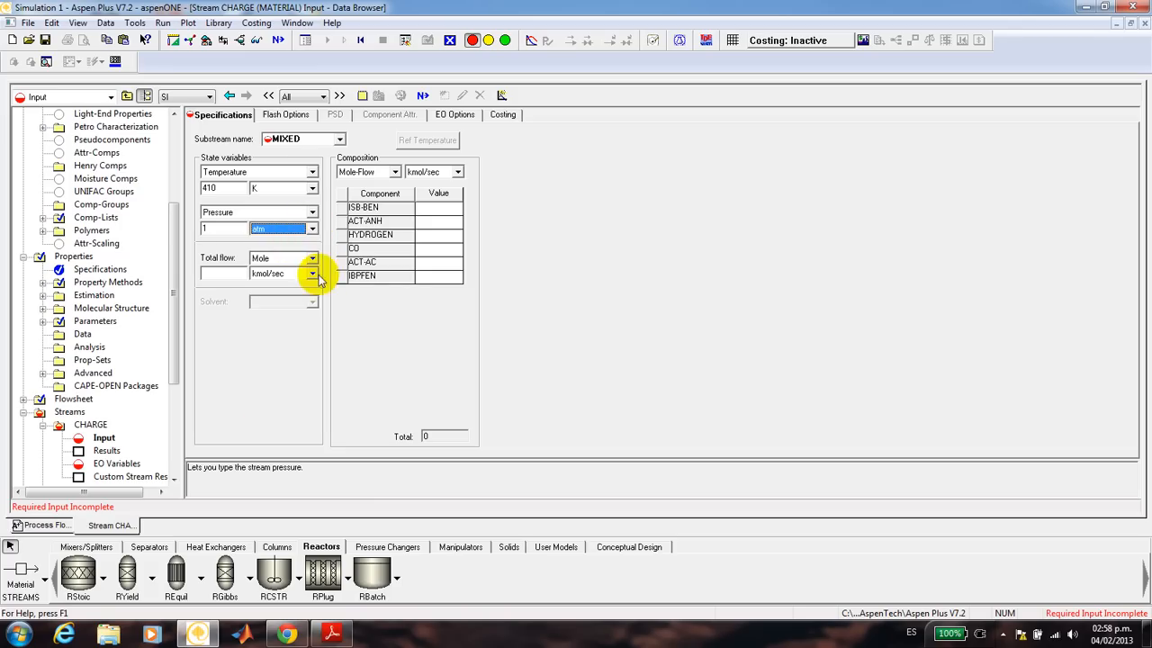
Step: Specify the CHARGE stream's total flow on a volume basis as 2 cum/sec
left_click(232, 274)
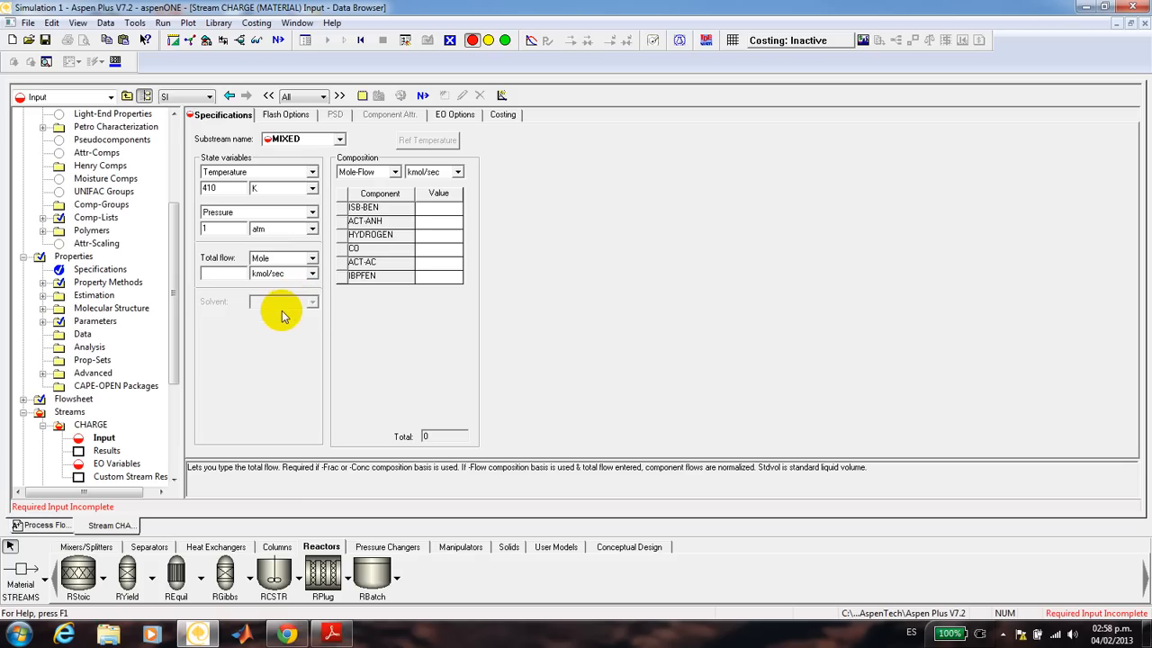
left_click(312, 258)
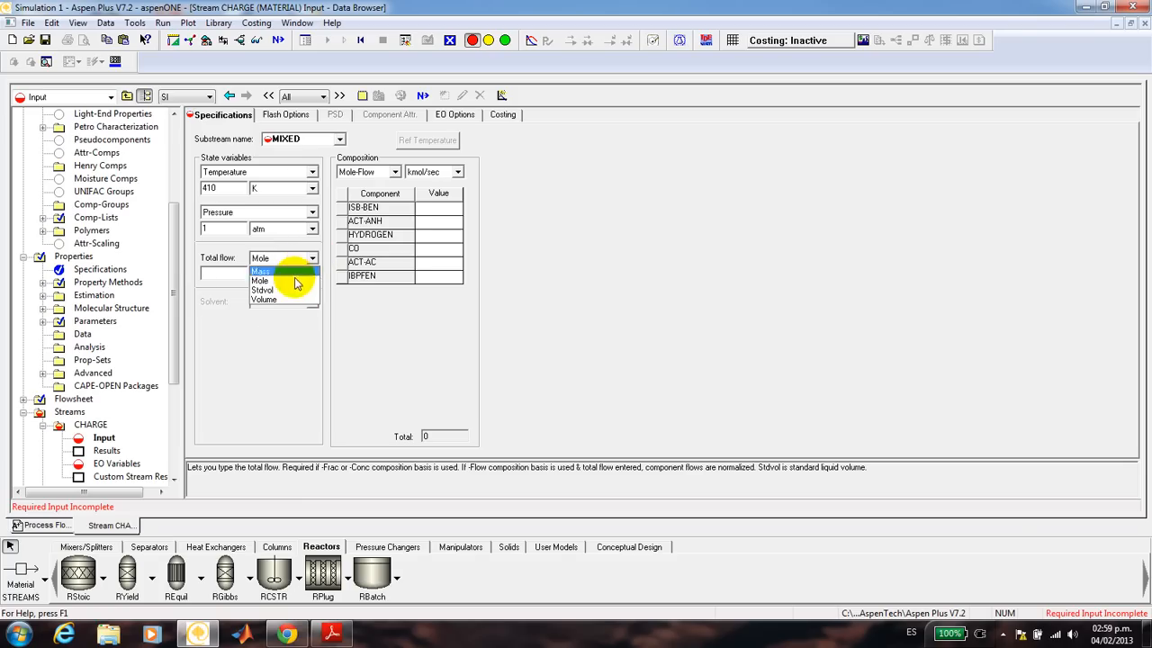
left_click(270, 299)
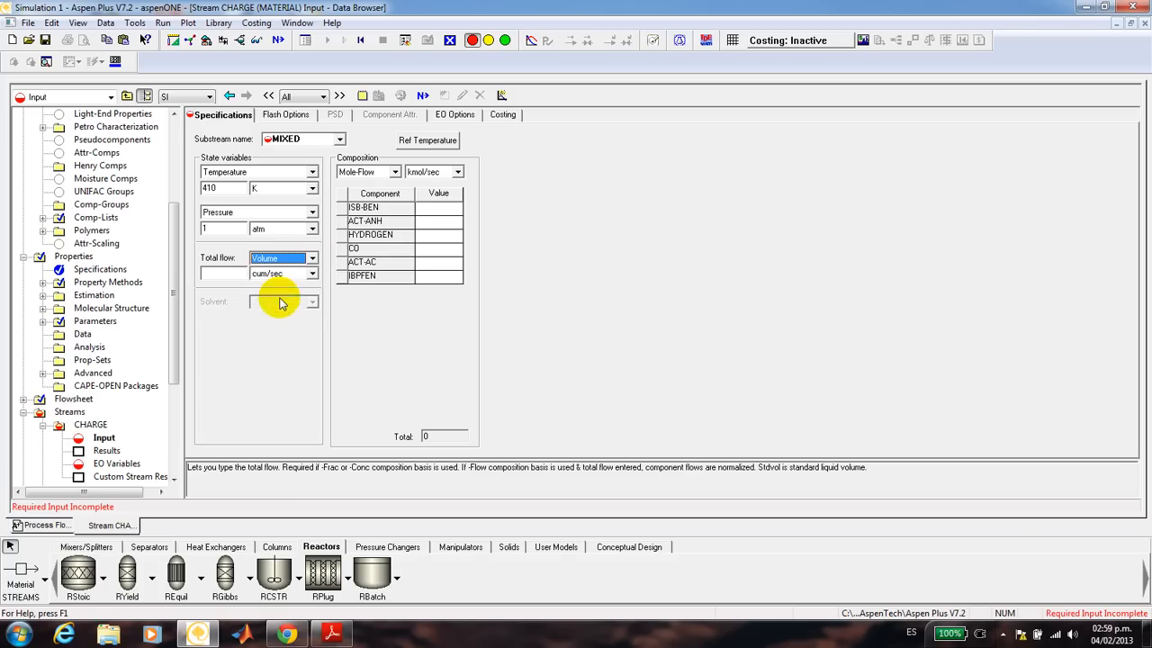
left_click(240, 275)
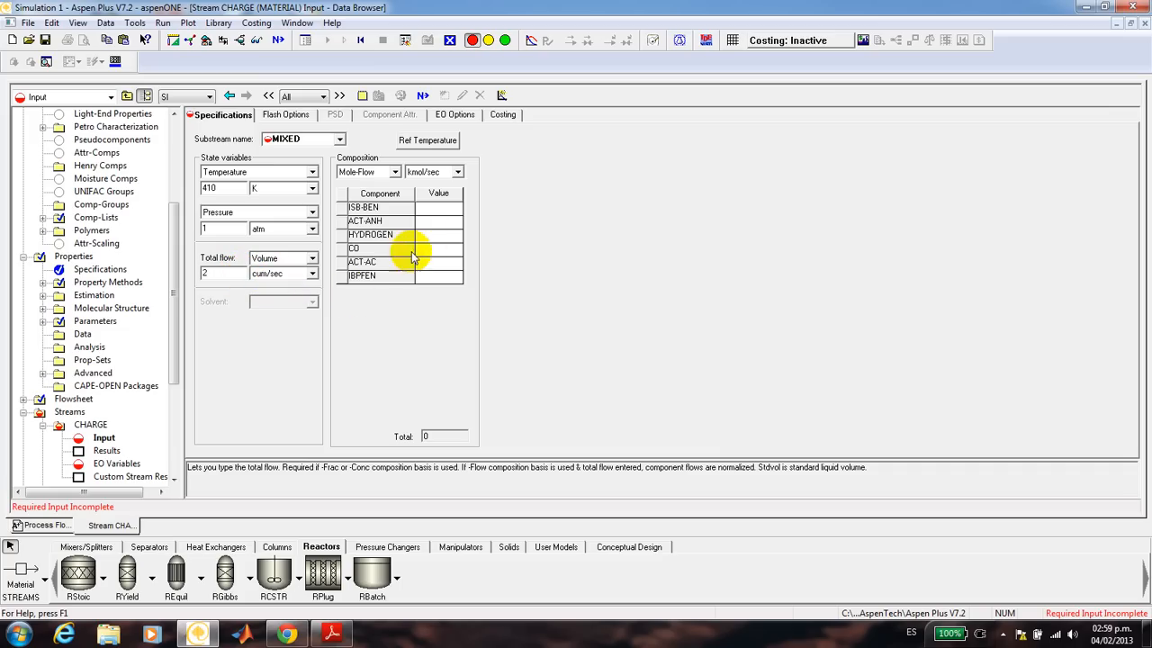
Step: Define the CHARGE stream's composition as mole fractions, with 0.5 for ISB-BEN and 0.5 for ACT-ANH
left_click(394, 172)
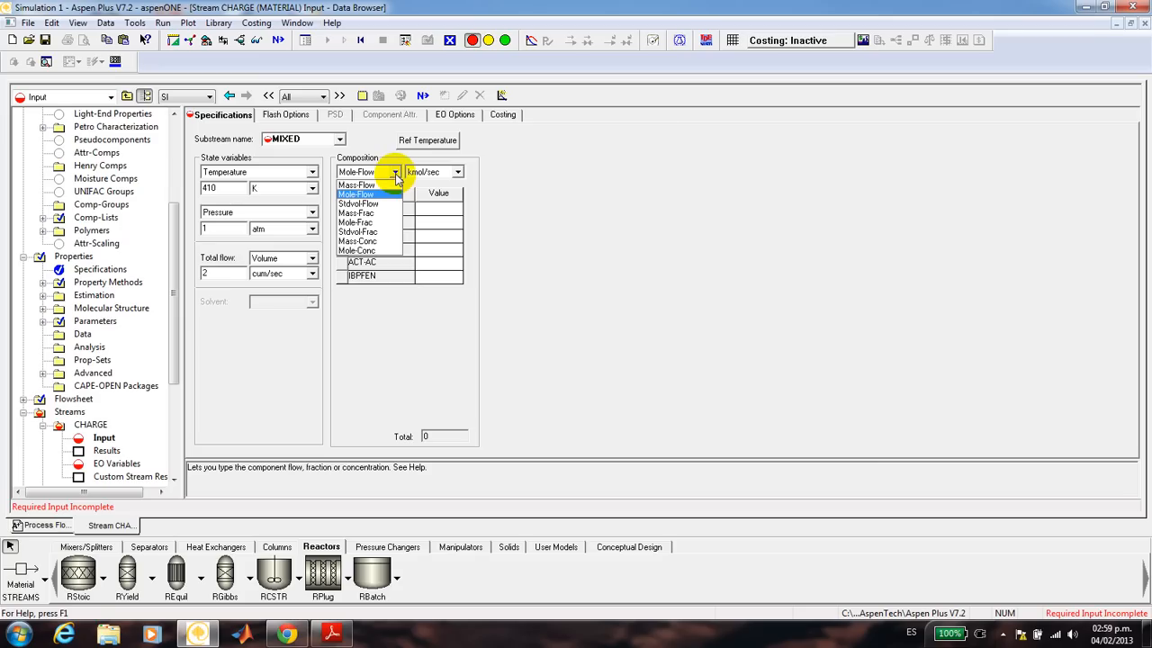
left_click(386, 224)
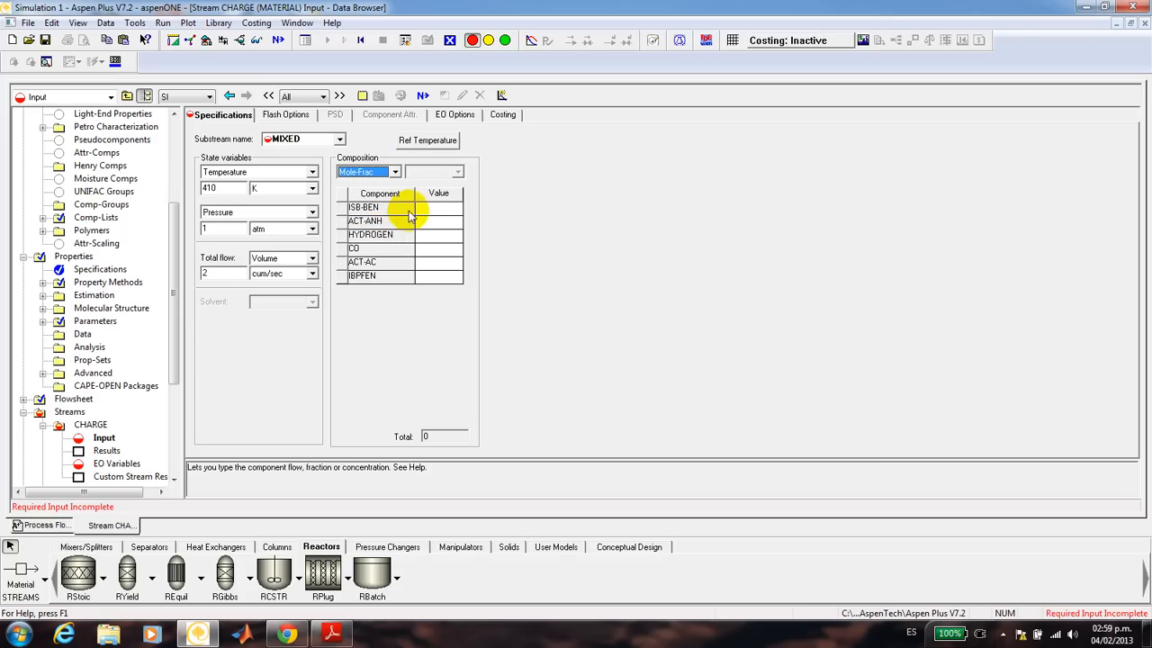
left_click(436, 209)
type("0")
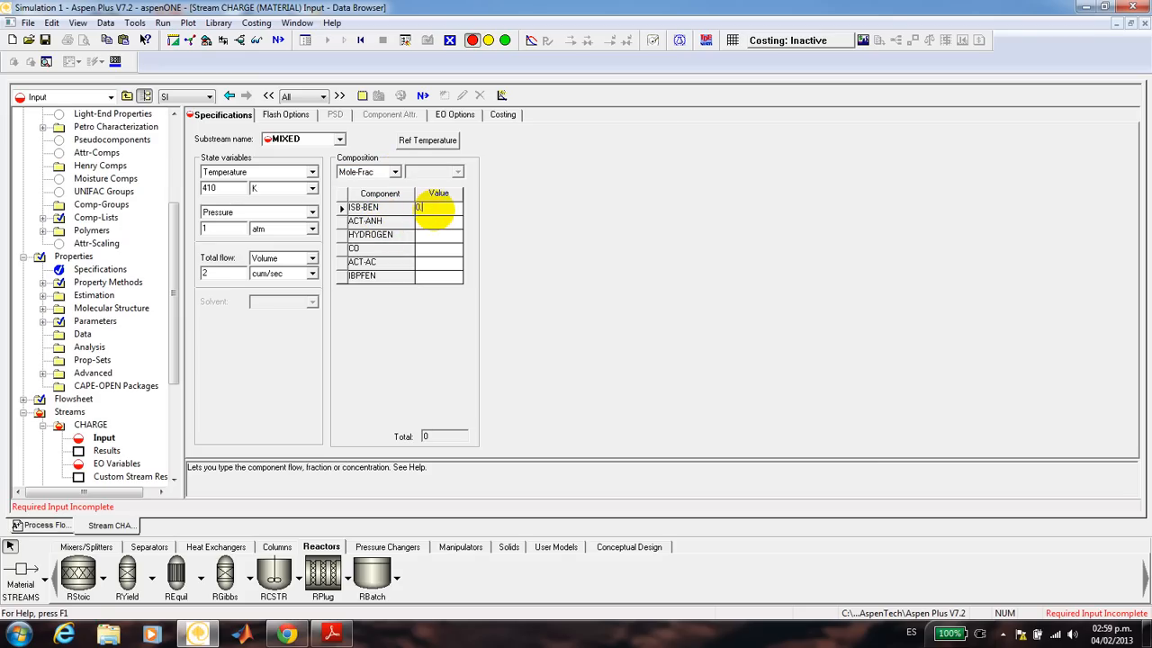
type(".5")
left_click(433, 225)
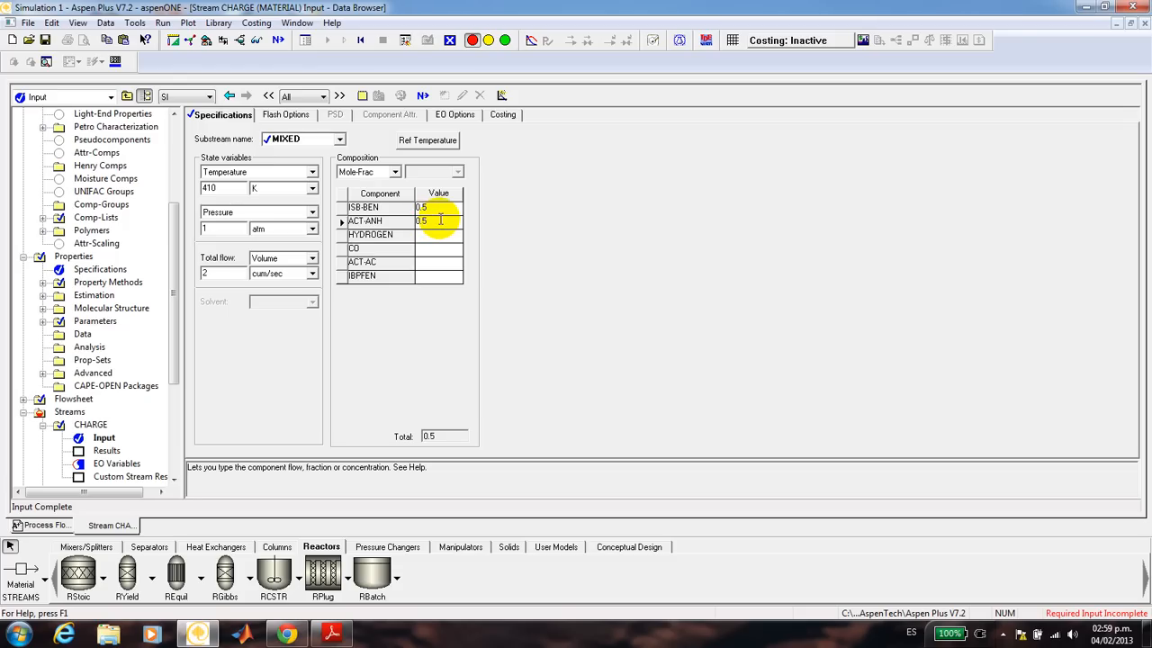
Step: Set stream F's temperature to 410 K and its pressure to 138.2 atm
left_click(423, 95)
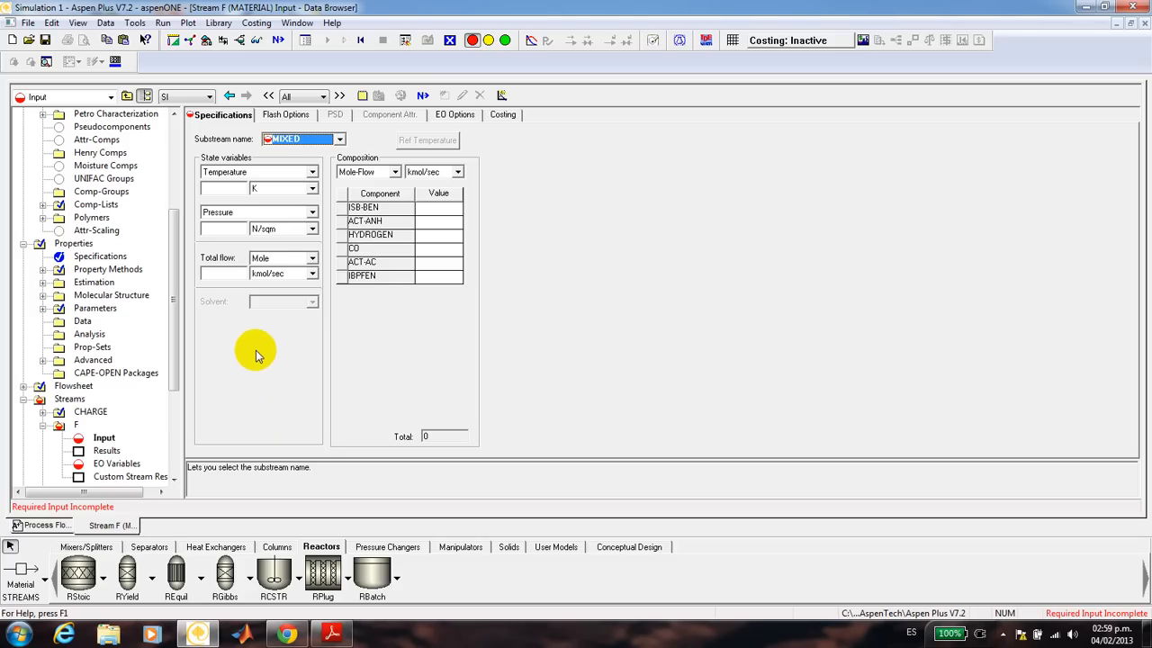
left_click(232, 188)
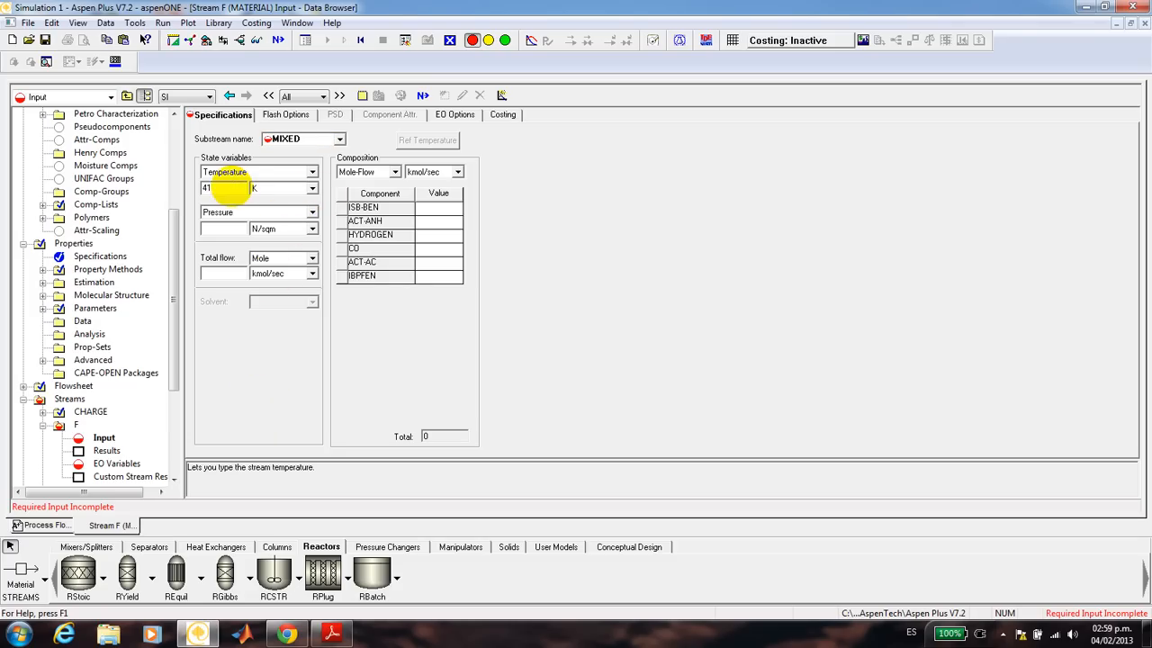
left_click(236, 229)
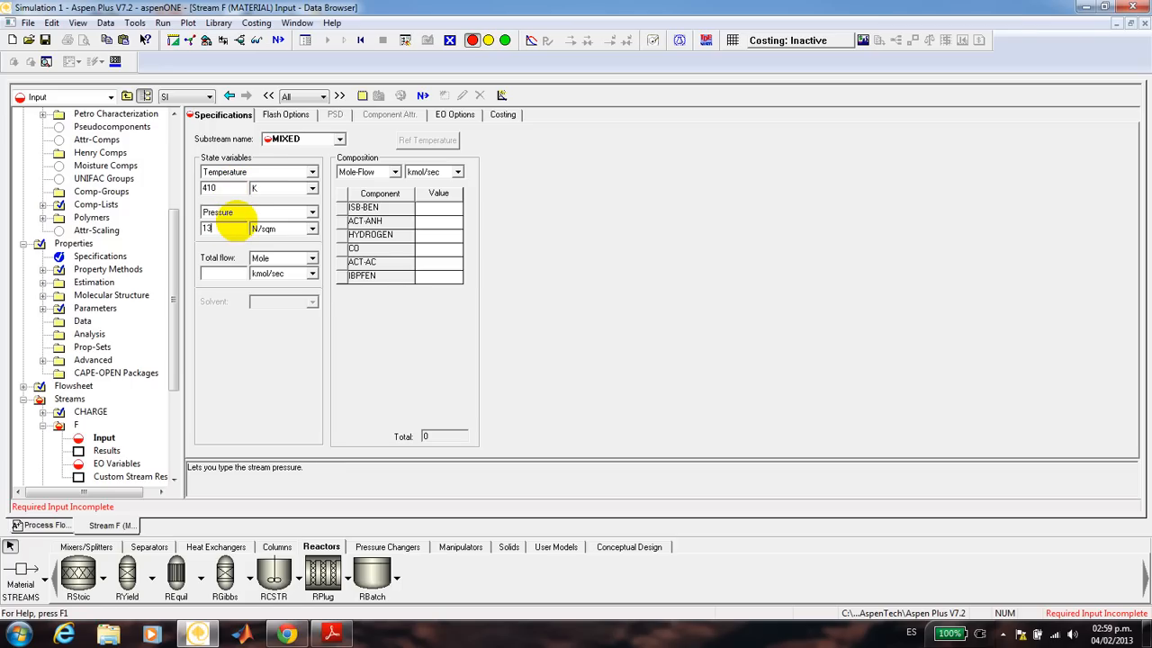
left_click(312, 228)
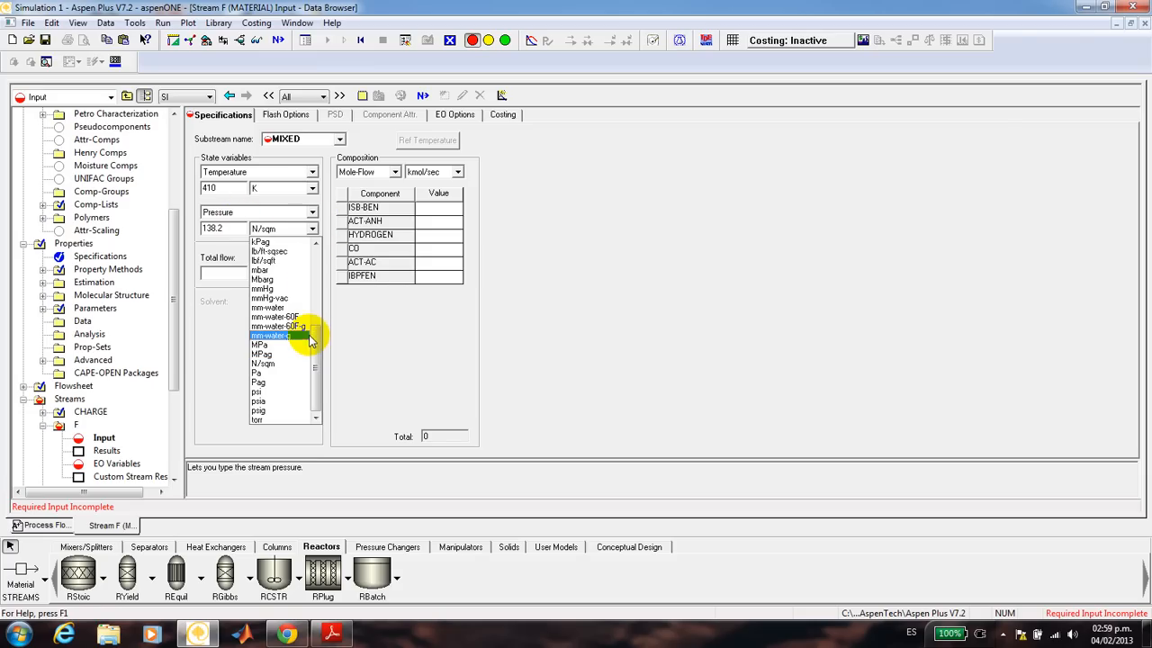
left_click_drag(316, 343, 319, 249)
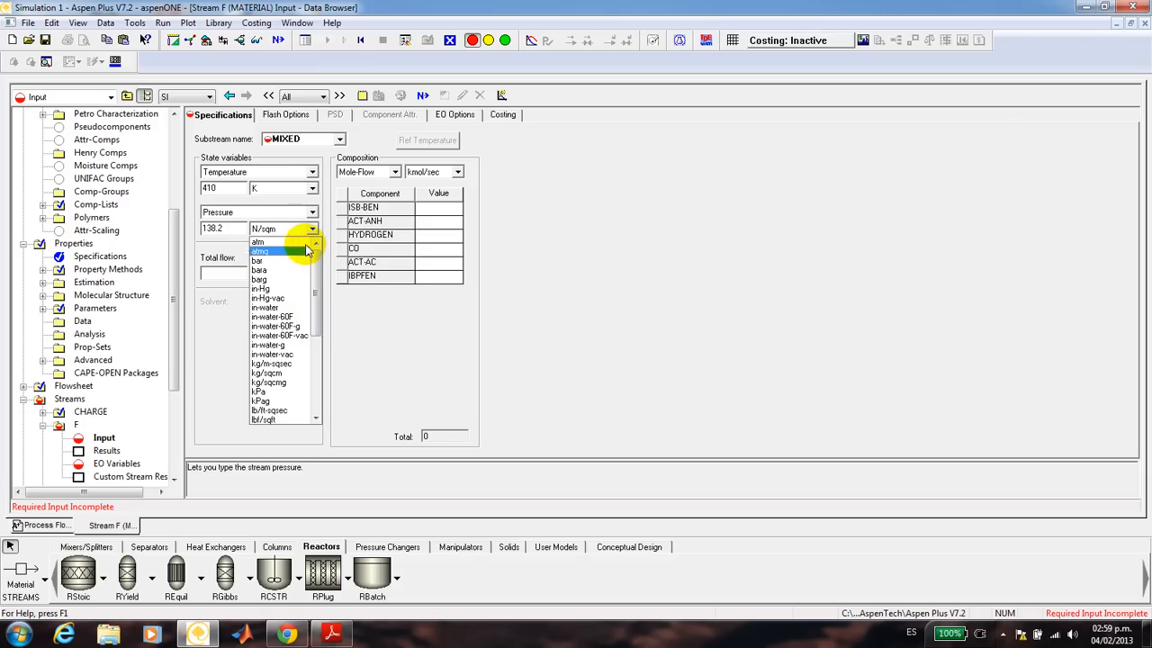
left_click(262, 242)
Step: Specify stream F's total flow on a mass basis as 0.04 kg/sec
left_click(231, 277)
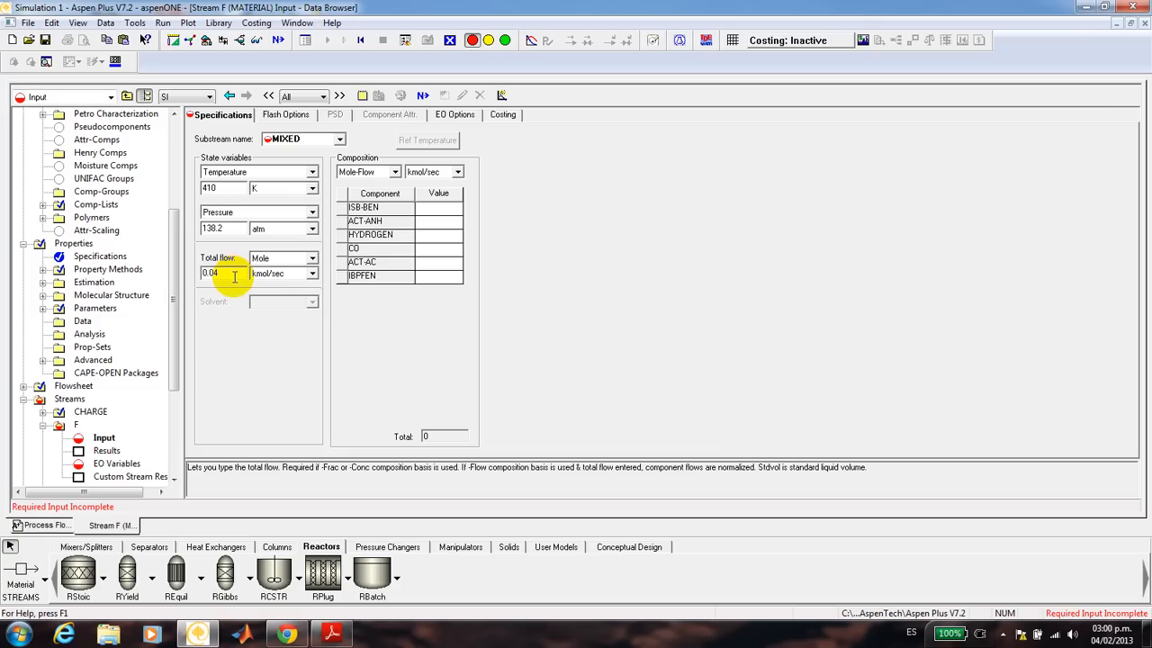
left_click(311, 258)
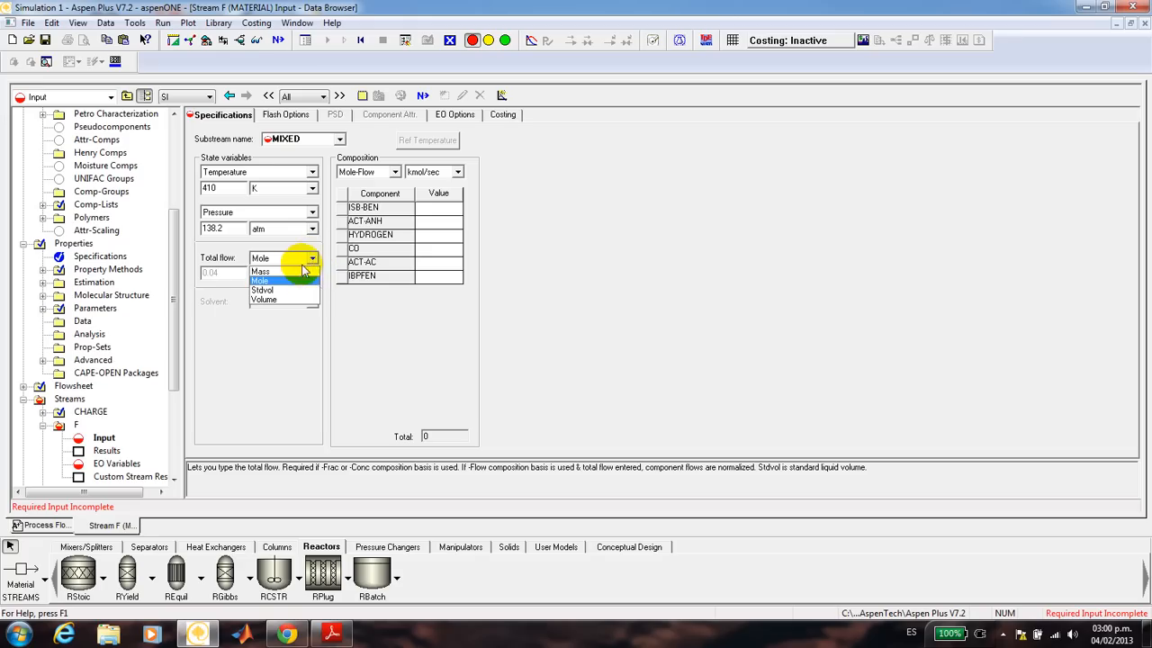
left_click(294, 273)
left_click(312, 276)
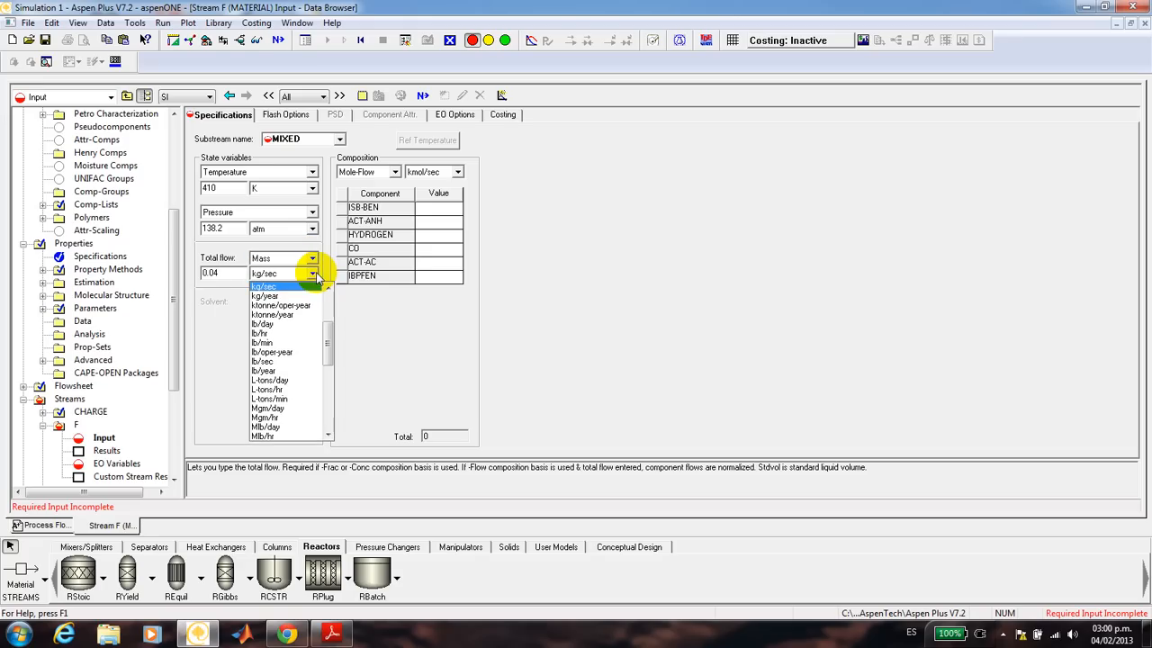
left_click(299, 286)
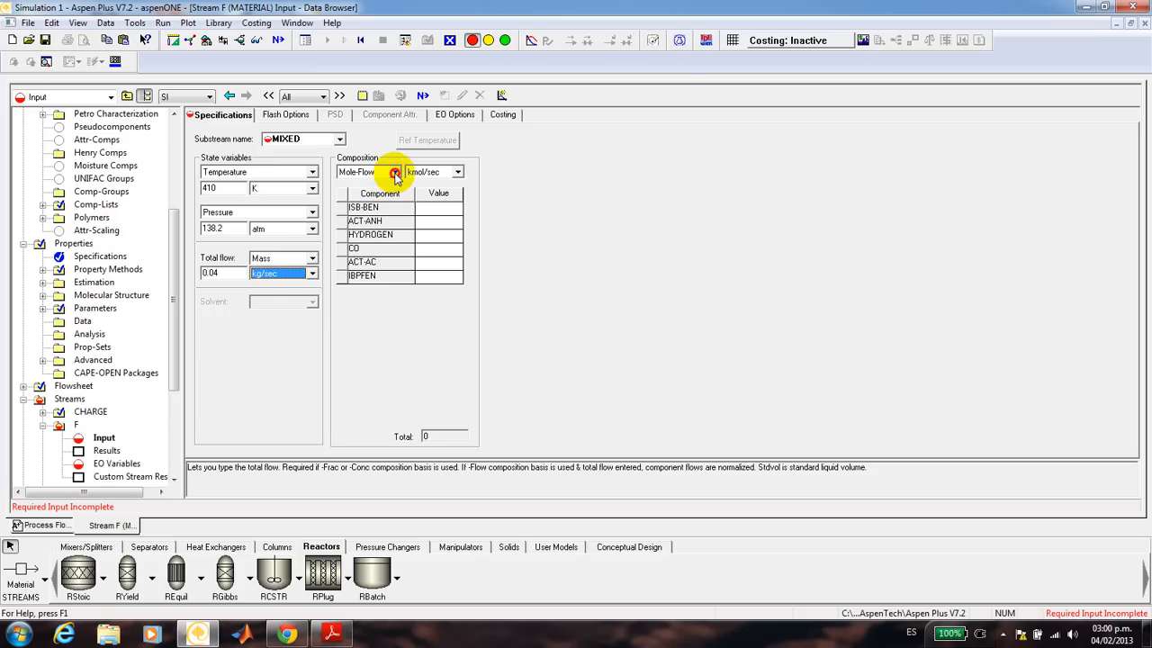
Step: Define stream F's composition as mole fractions, with 0.5 for HYDROGEN and 0.5 for CO
left_click(393, 174)
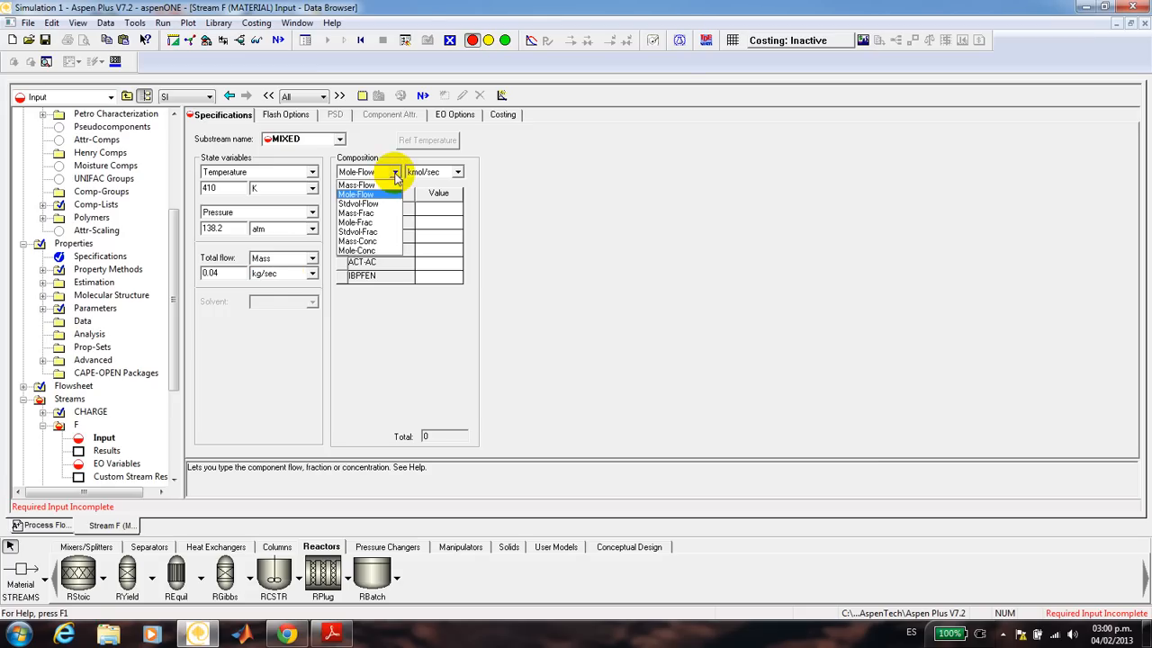
left_click(385, 222)
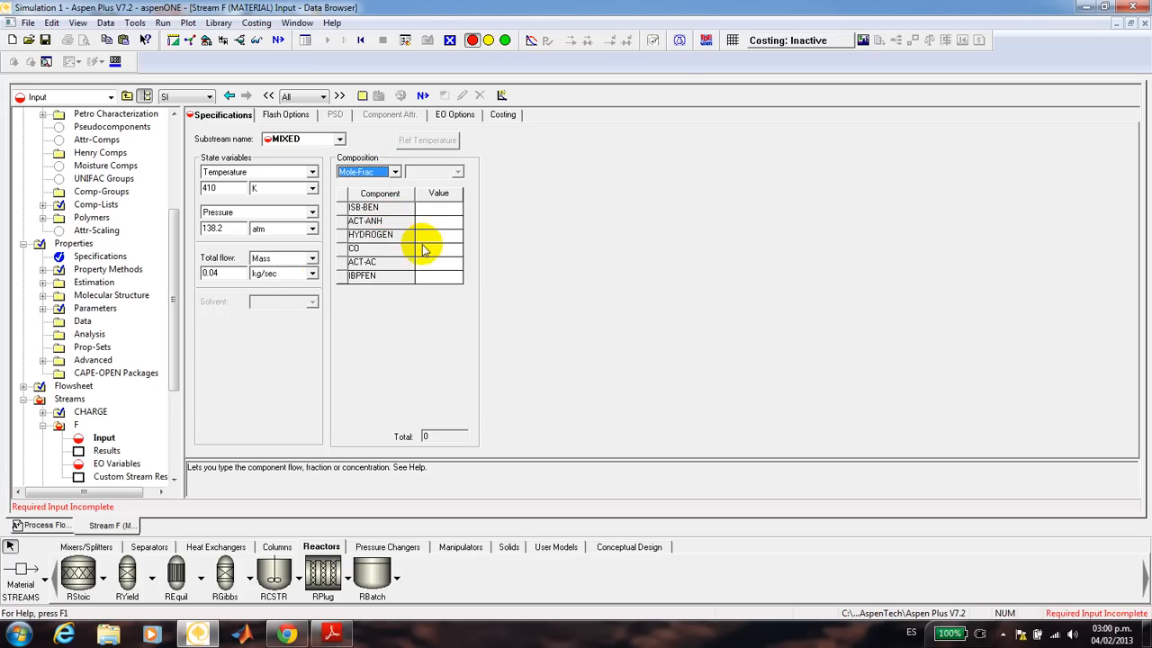
left_click(423, 234)
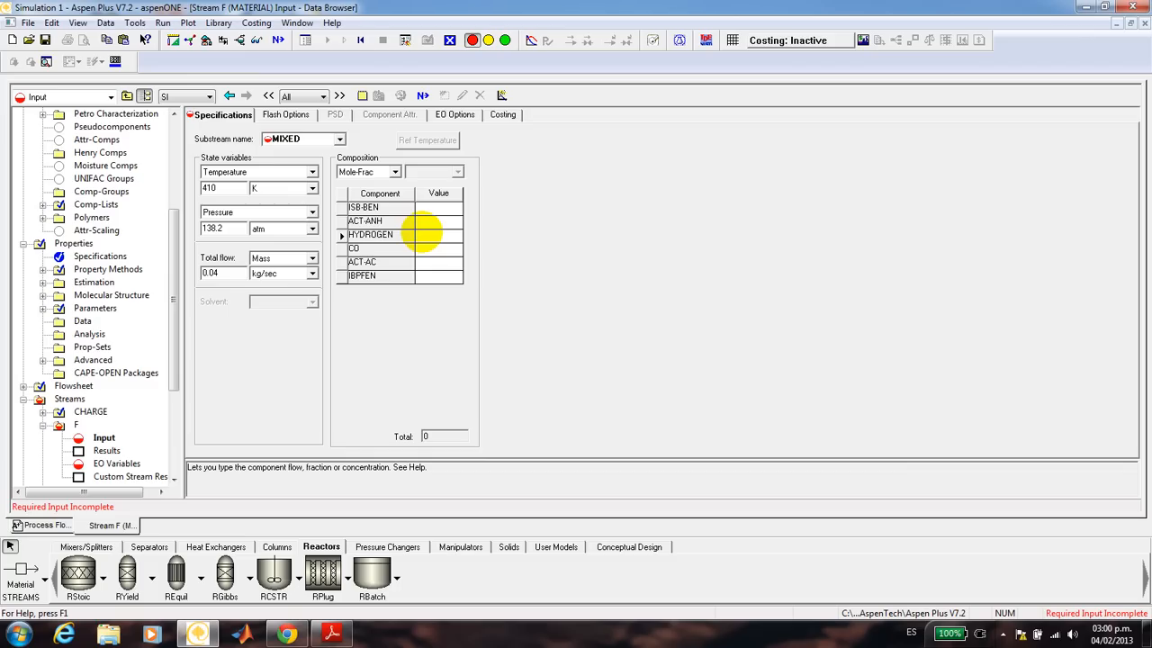
key("Return")
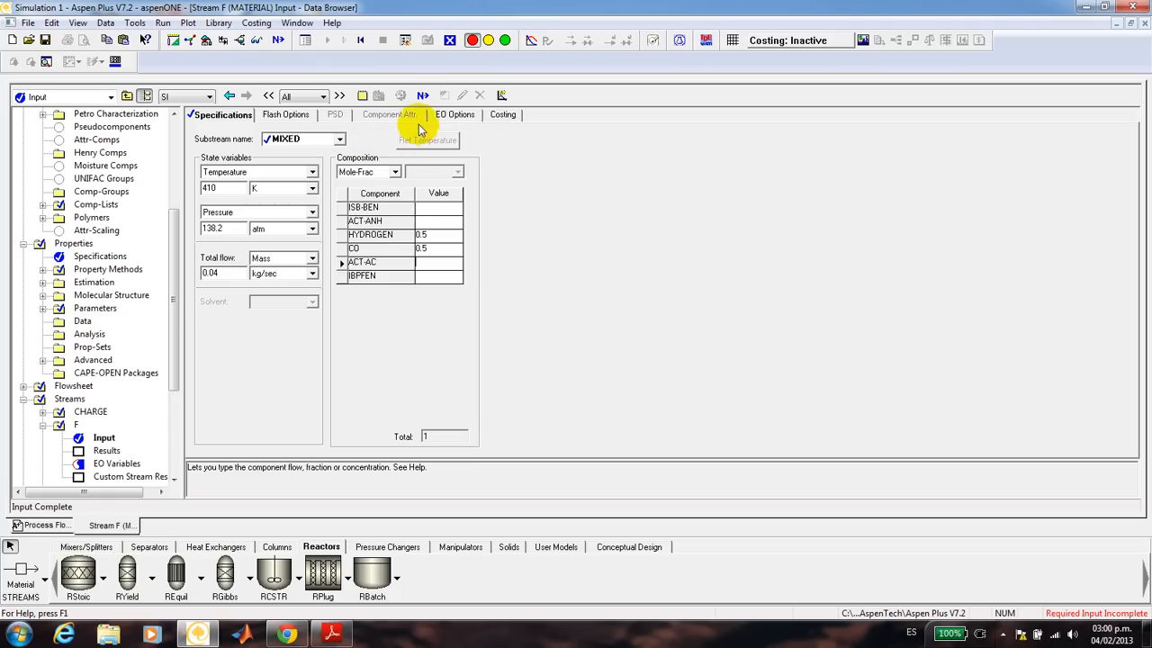
Step: Set the SBATCH reactor to operate at a constant temperature of 410 K
left_click(423, 95)
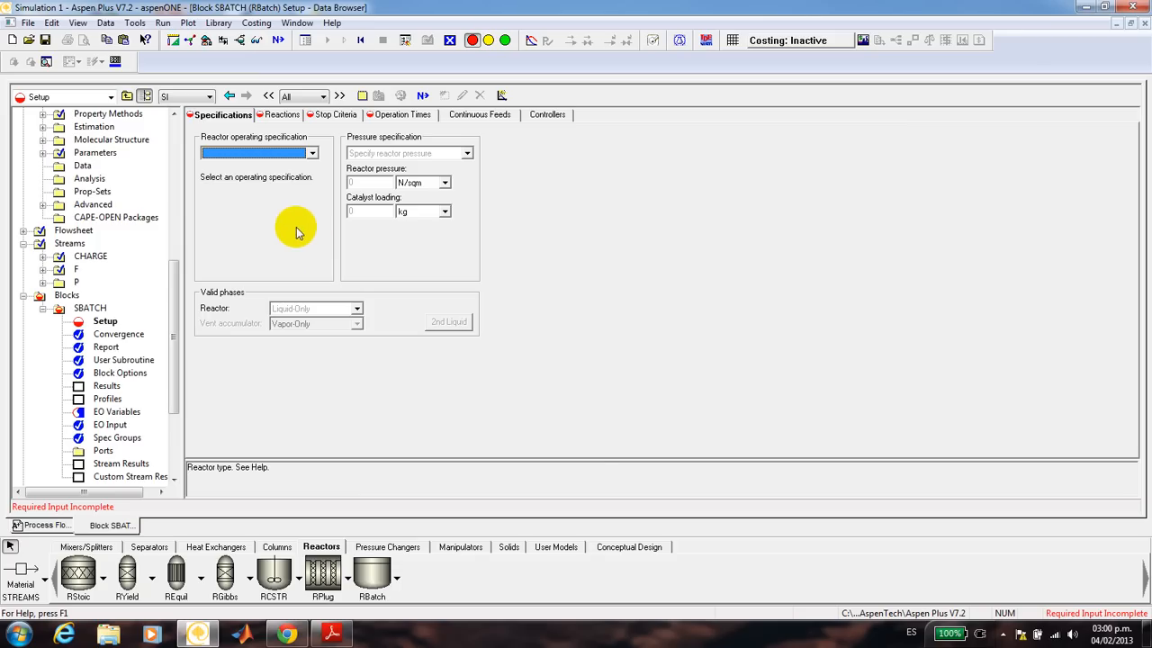
left_click(312, 155)
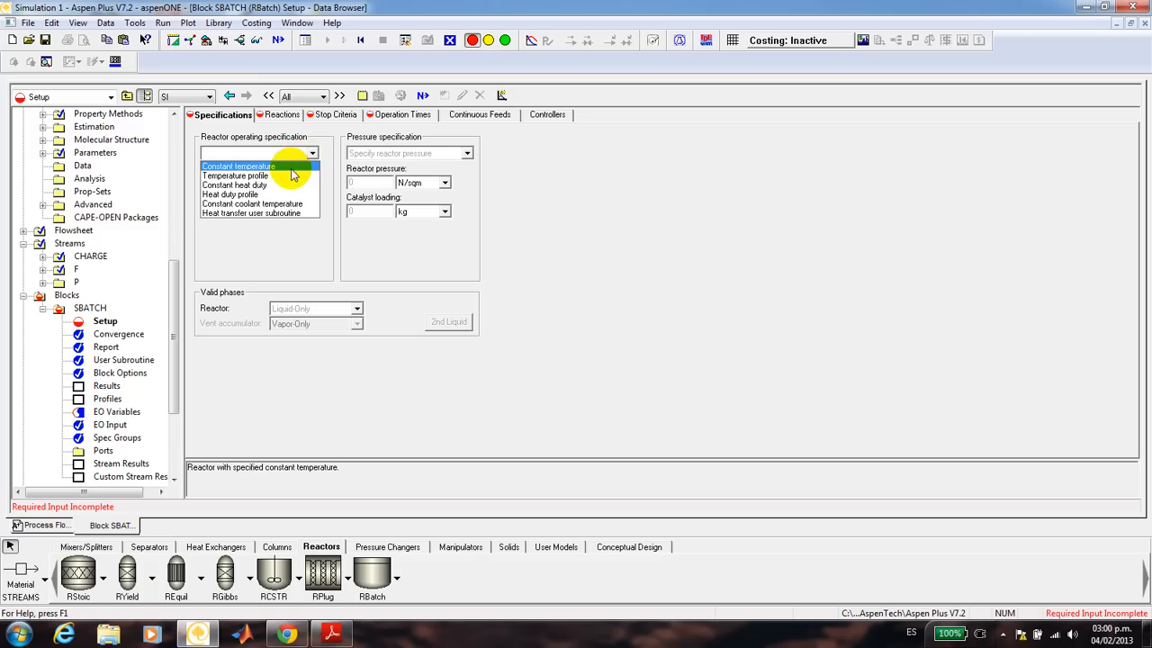
left_click(291, 167)
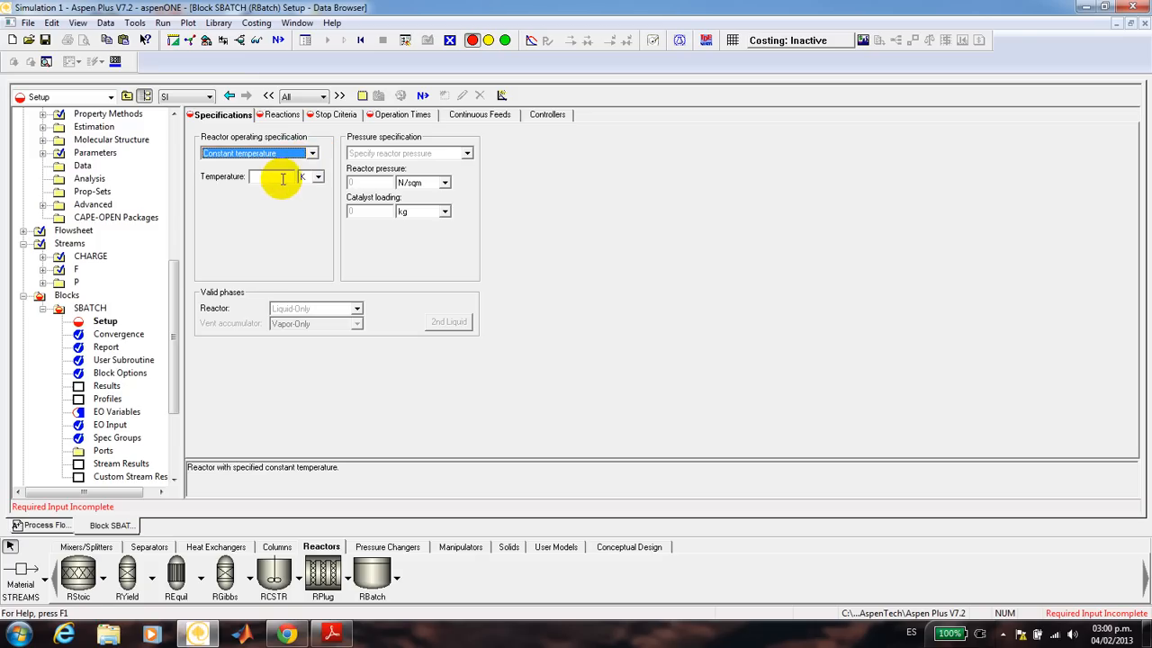
left_click(295, 176)
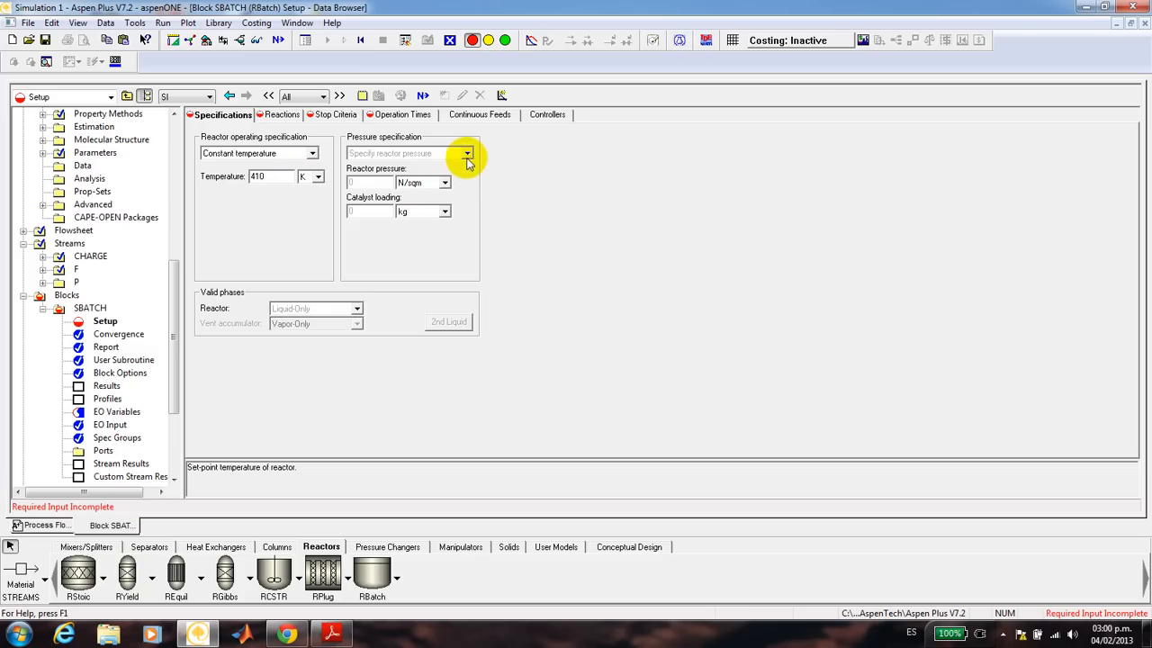
Step: Set the SBATCH reactor pressure to 138.2 atm and its valid phases to Vapor-Liquid
left_click(404, 183)
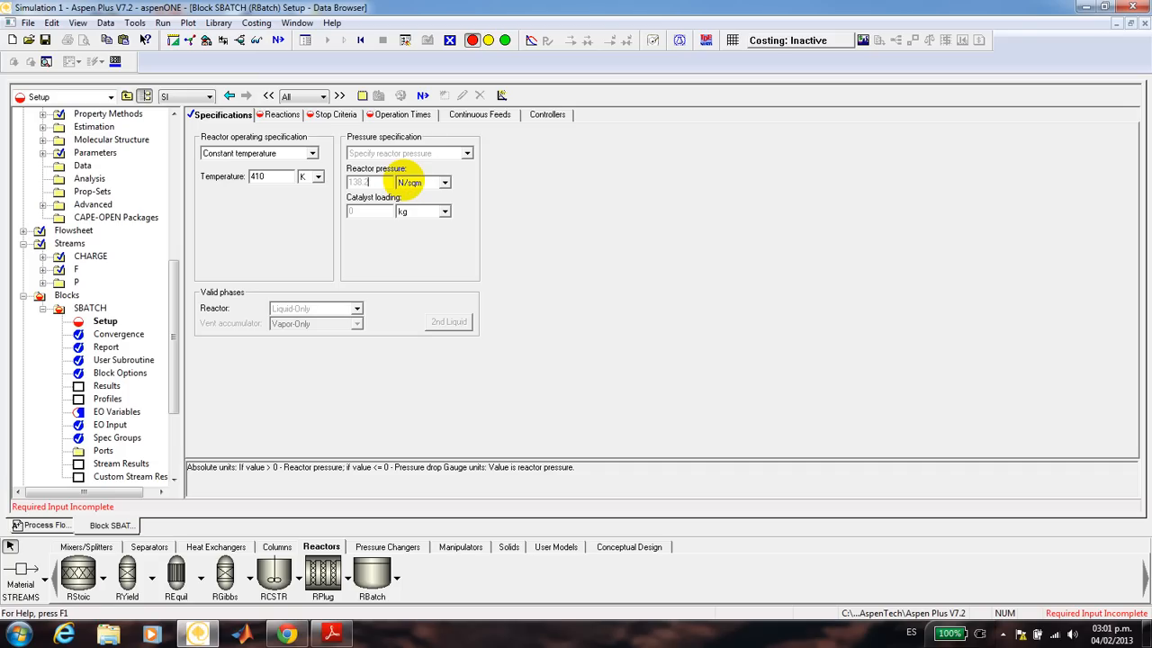
left_click(444, 182)
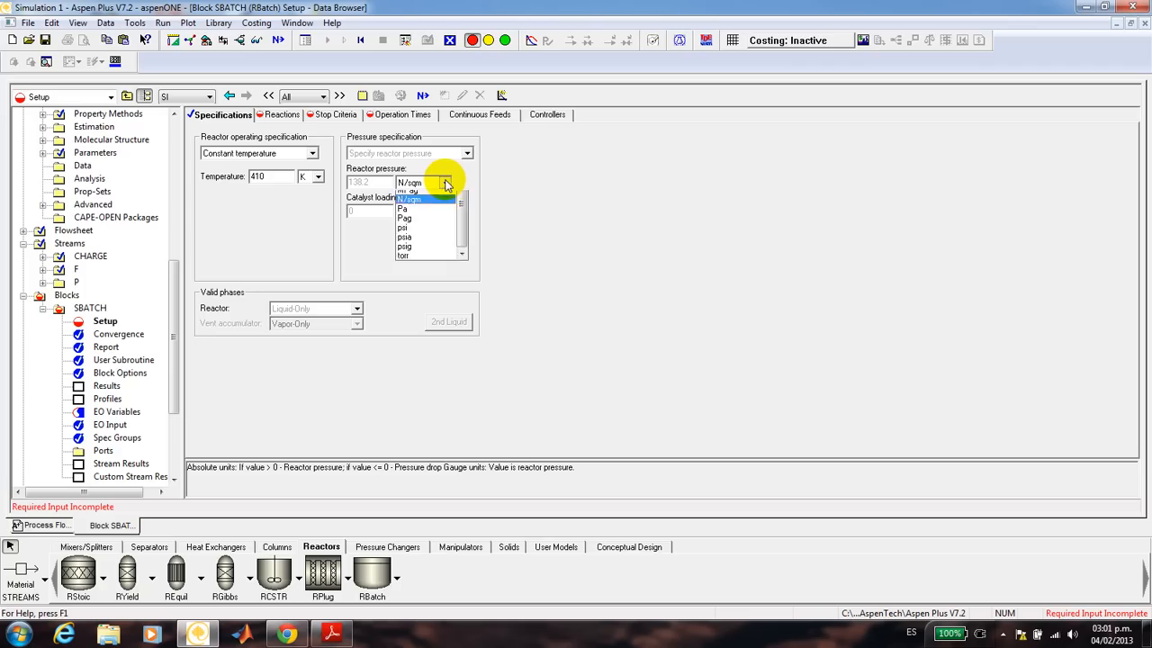
left_click_drag(465, 311, 461, 212)
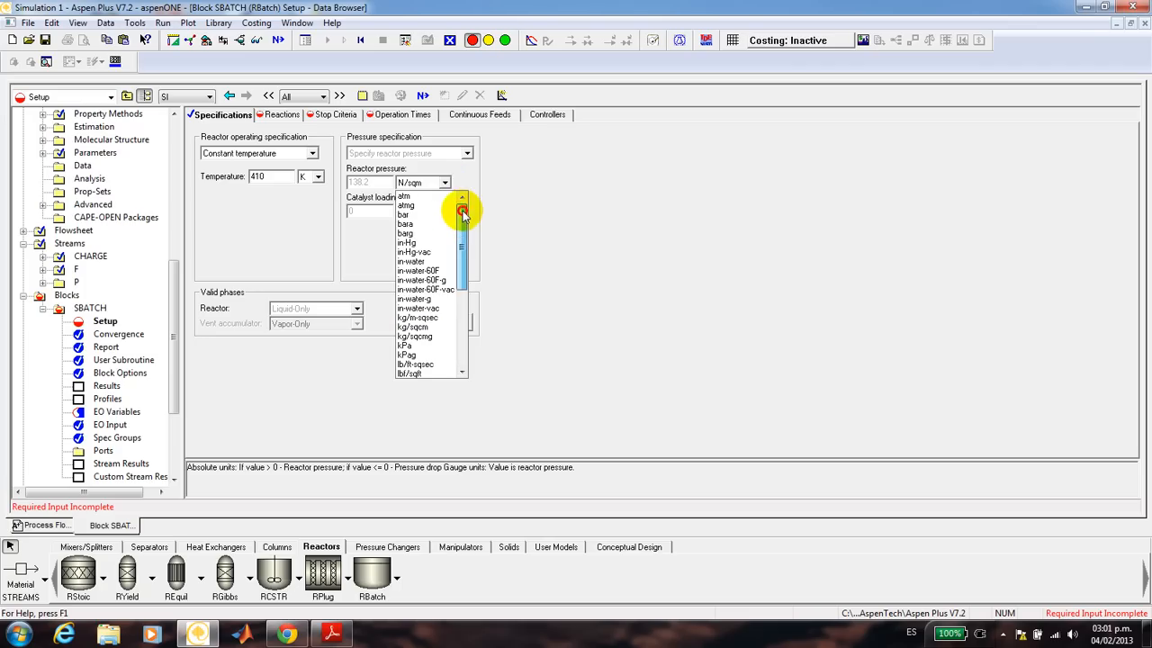
left_click(427, 196)
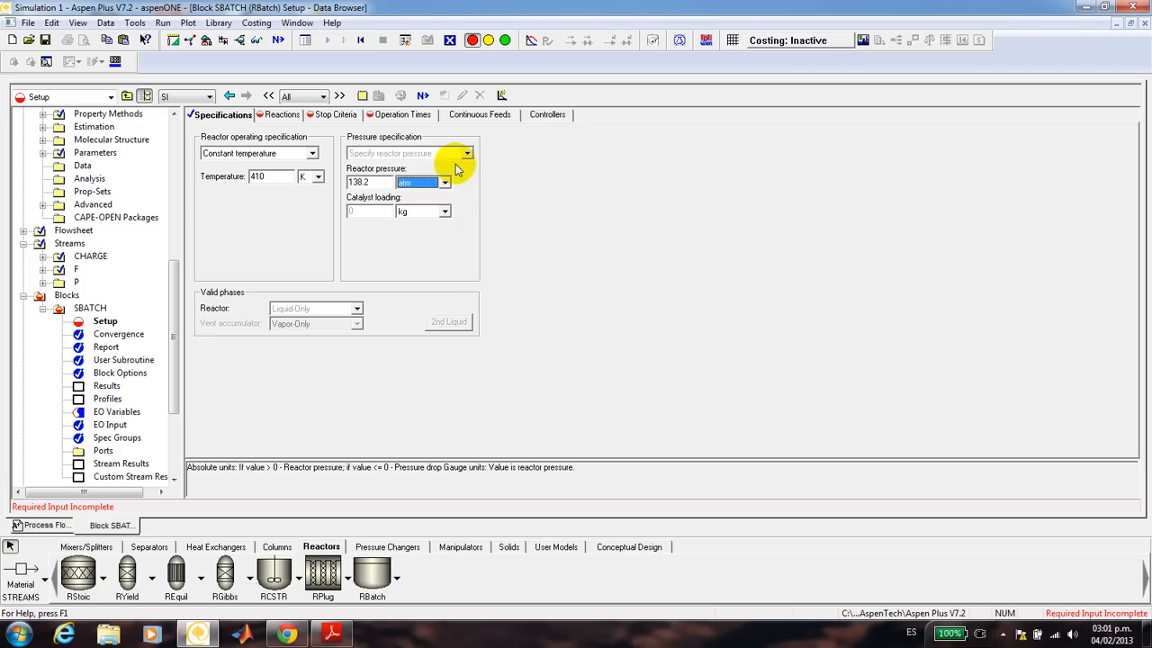
left_click(356, 310)
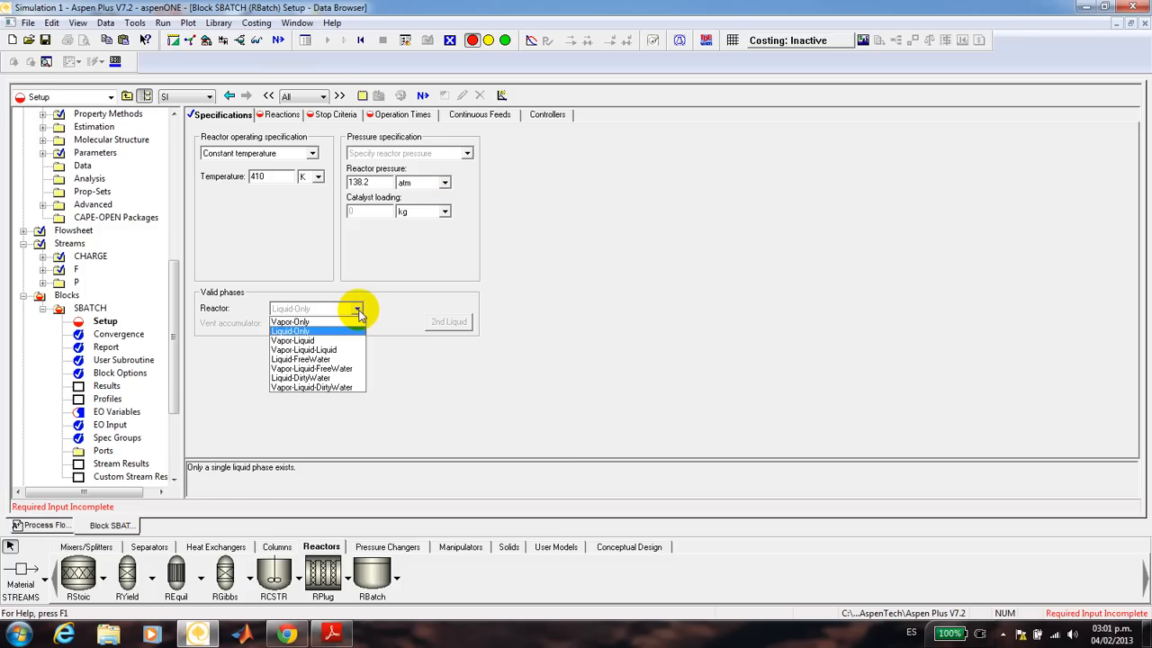
left_click(334, 341)
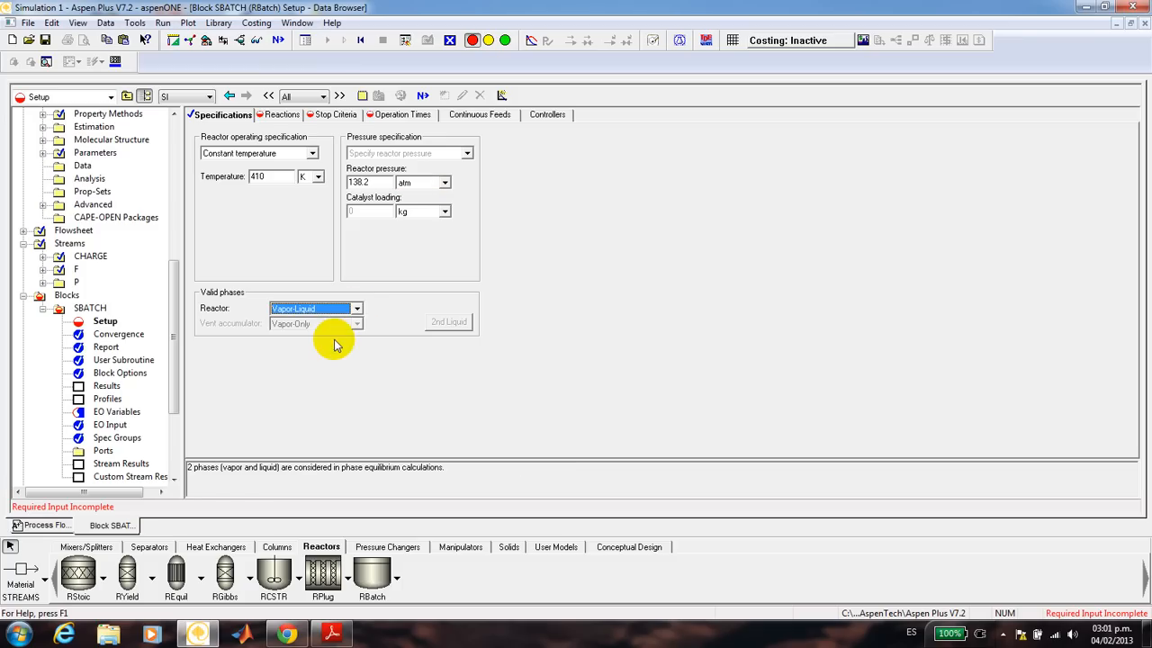
Step: Include reaction set R-1 in the SBATCH reactor model
left_click(422, 94)
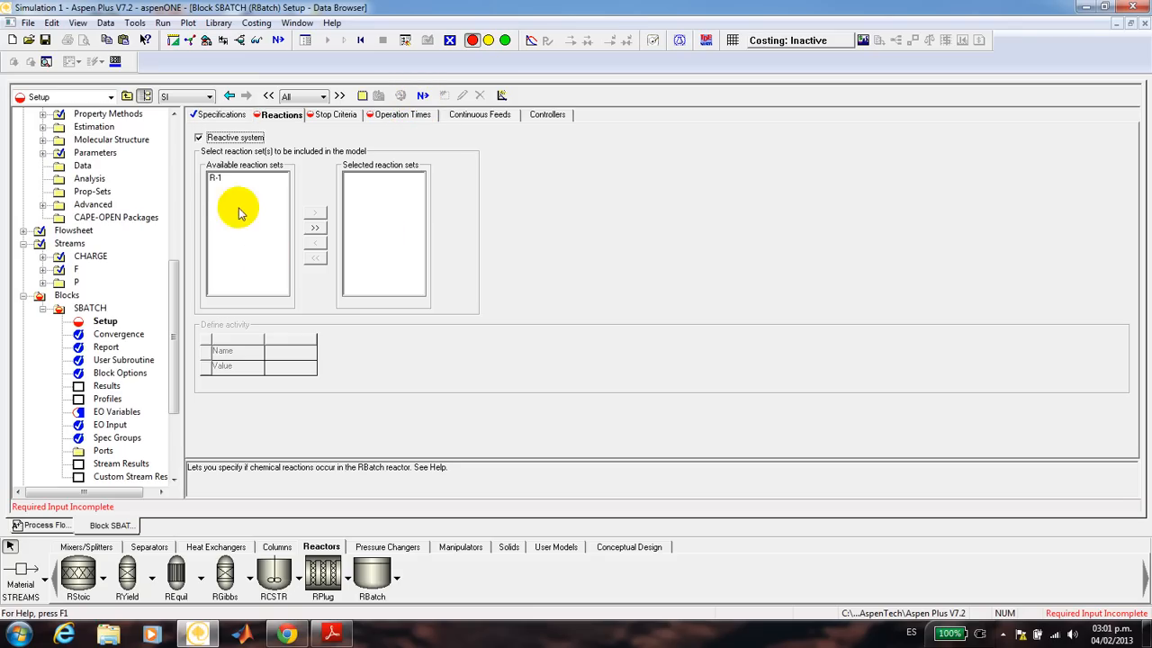
left_click(219, 179)
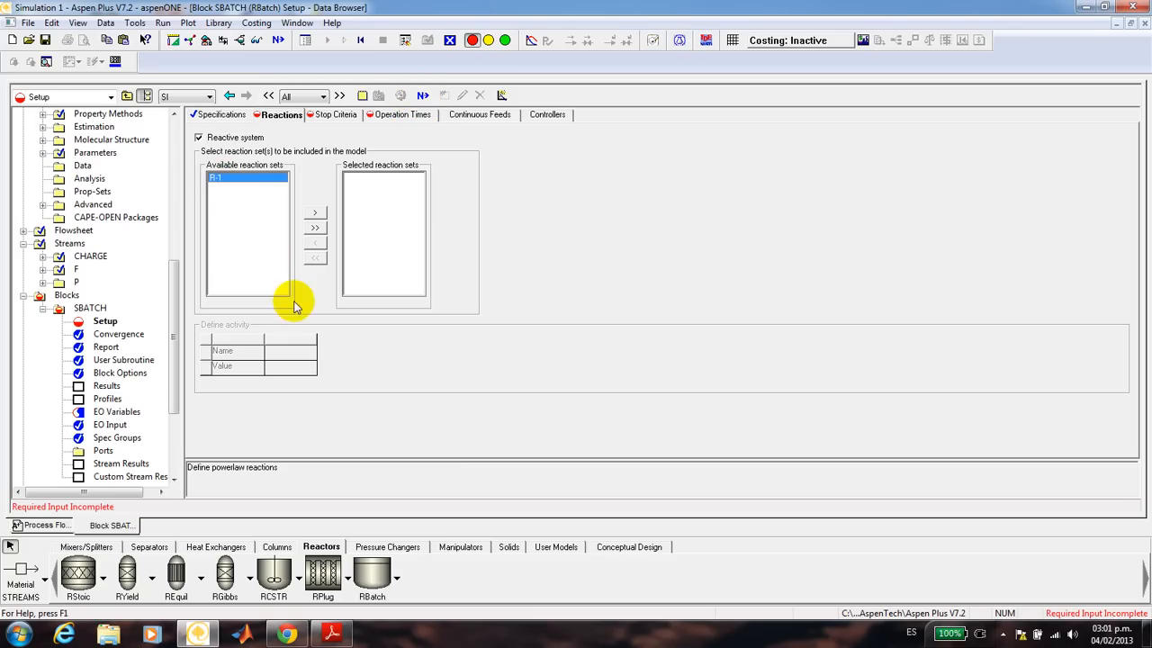
left_click(317, 214)
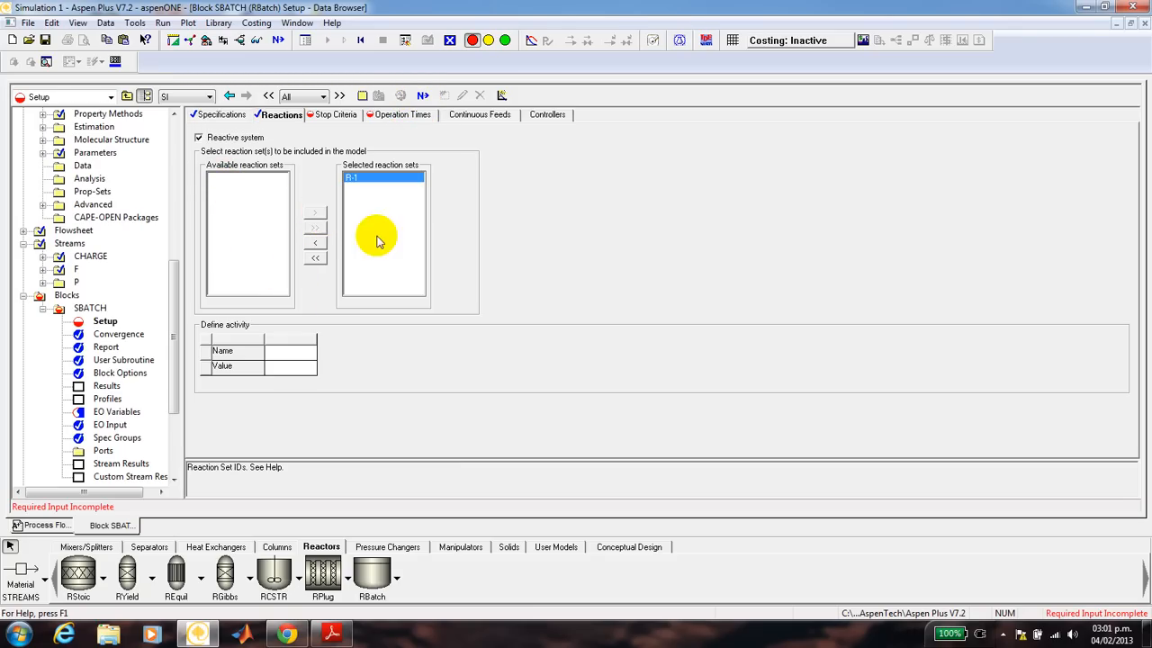
Step: Create stop criterion 1 for the SBATCH block with Reactor as location and Conversion as variable type
left_click(336, 117)
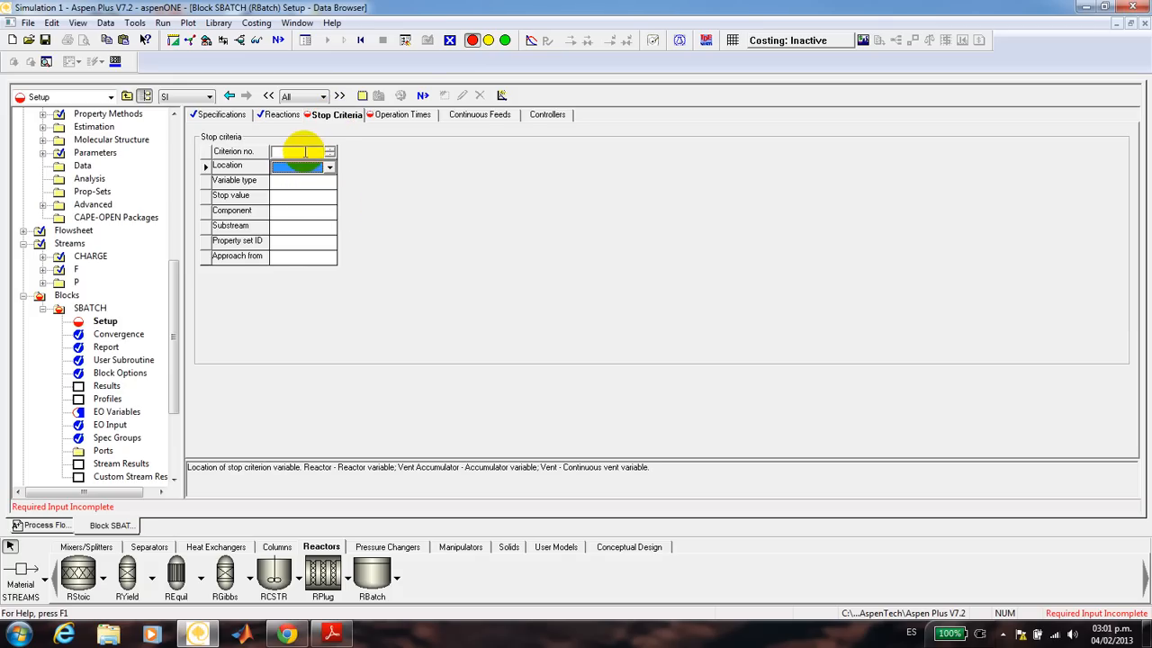
left_click(305, 152)
type("1")
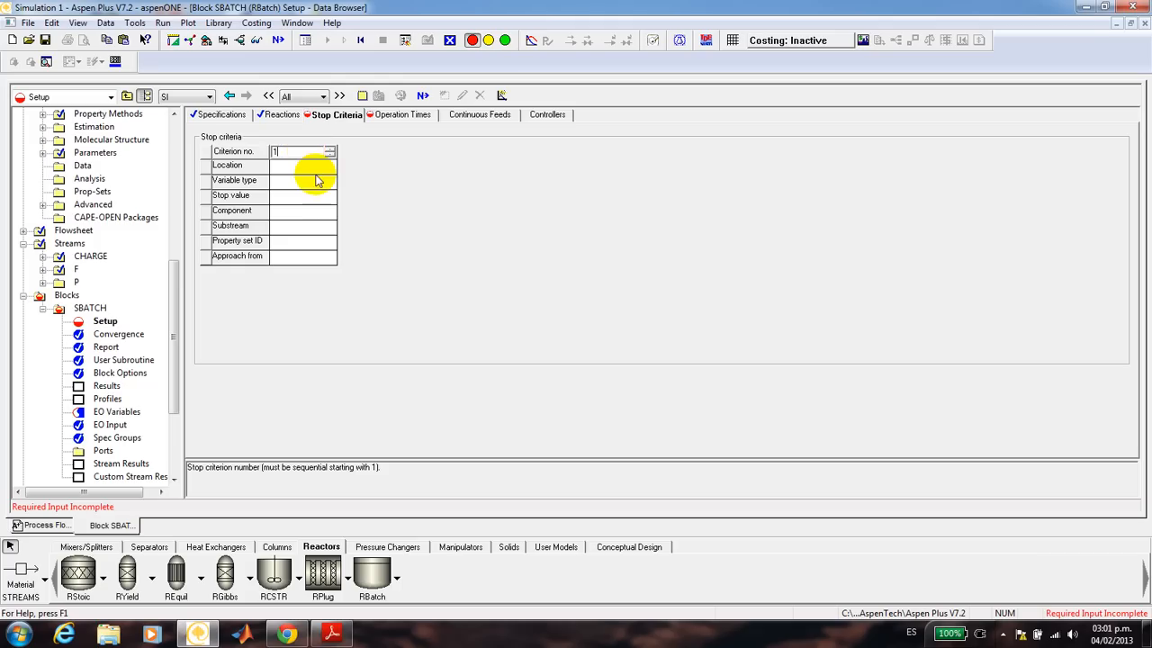
left_click(309, 168)
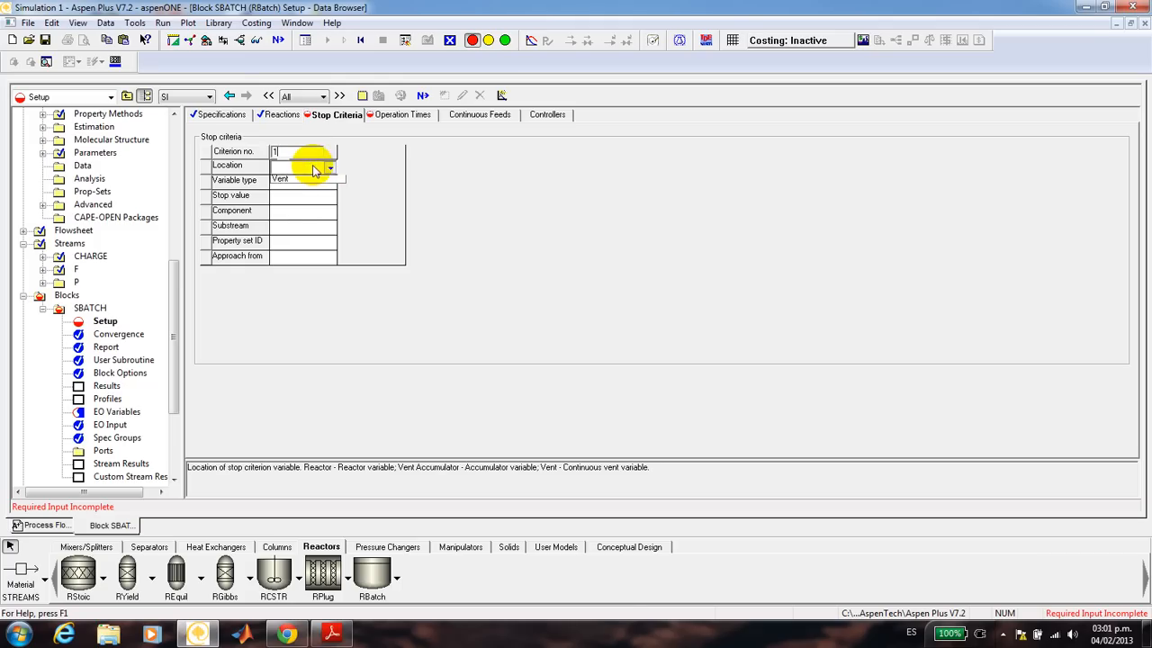
left_click(308, 180)
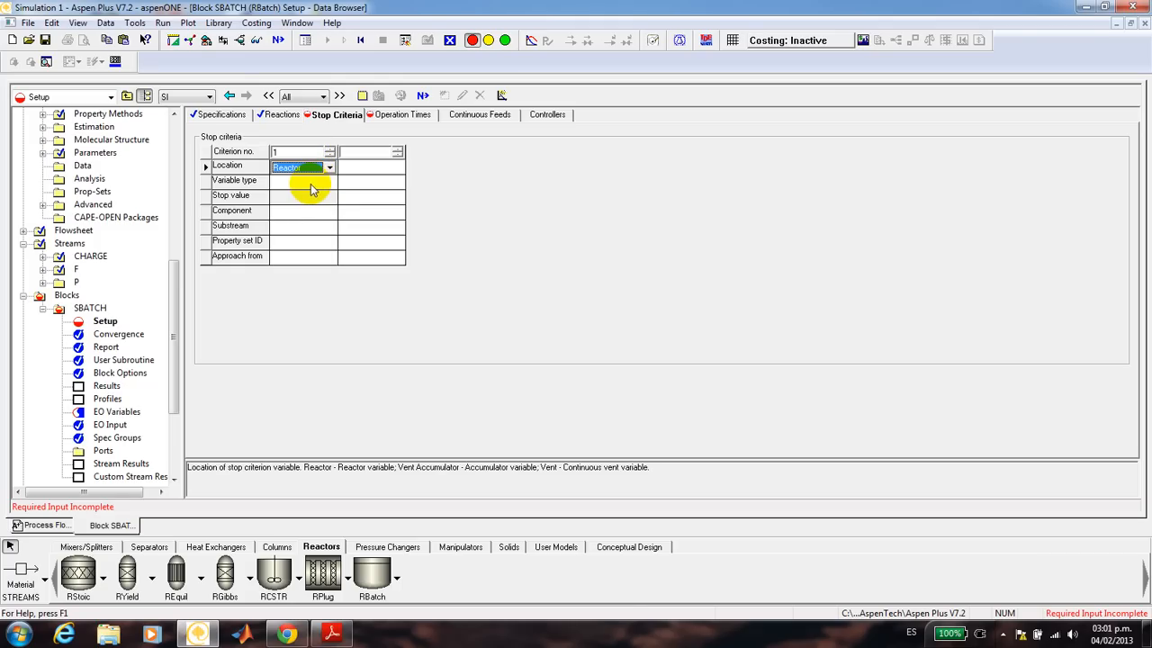
left_click(311, 184)
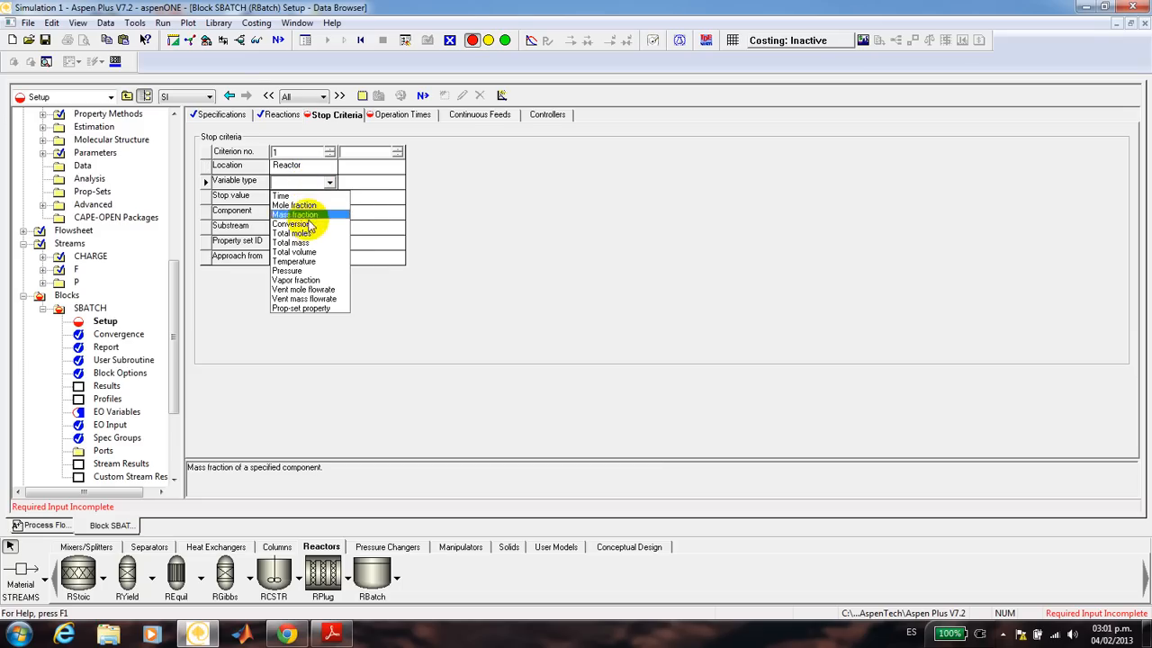
left_click(309, 223)
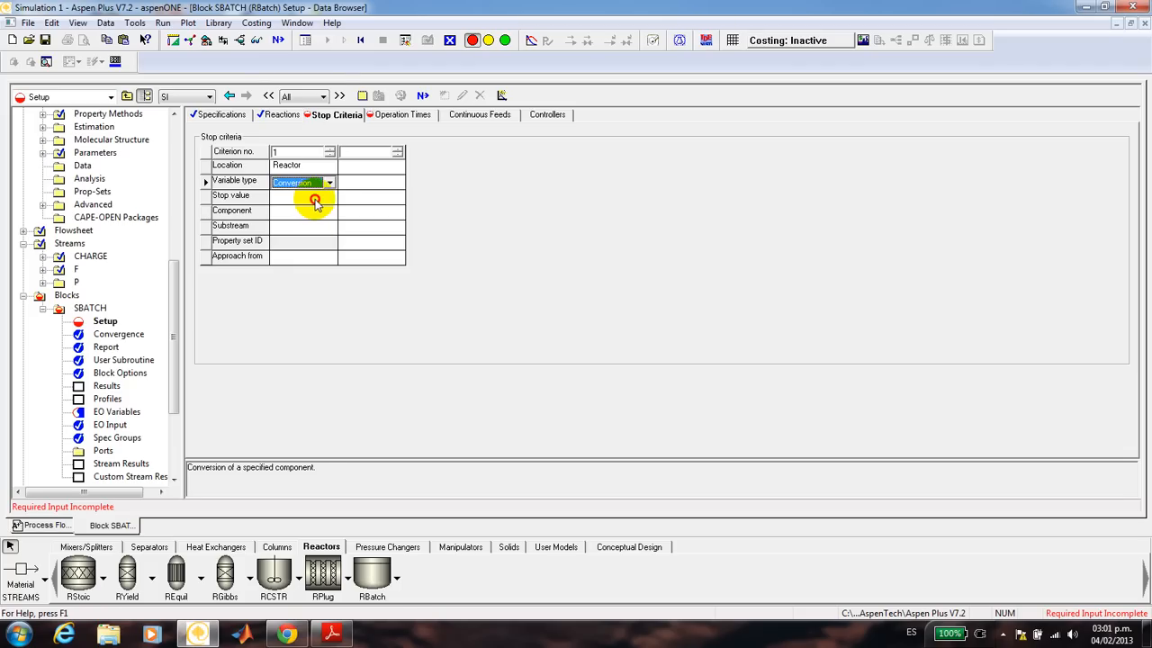
Step: Give stop criterion 1 a stop value of 0.9 for component ISB-BEN, approached from Below
left_click(311, 196)
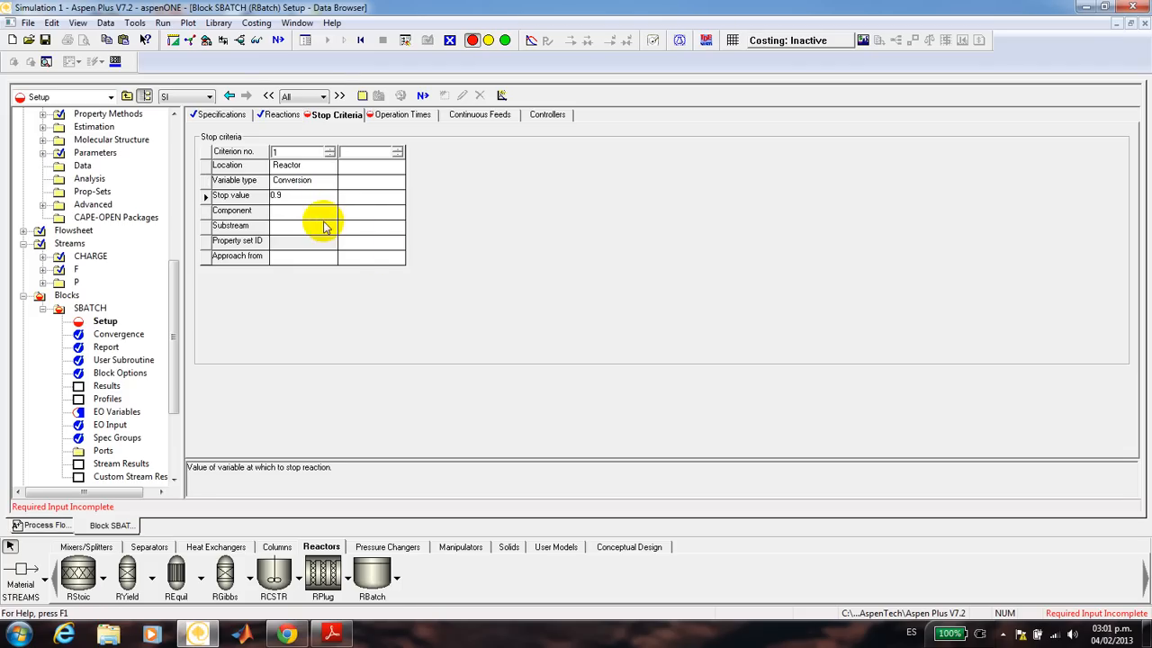
left_click(312, 214)
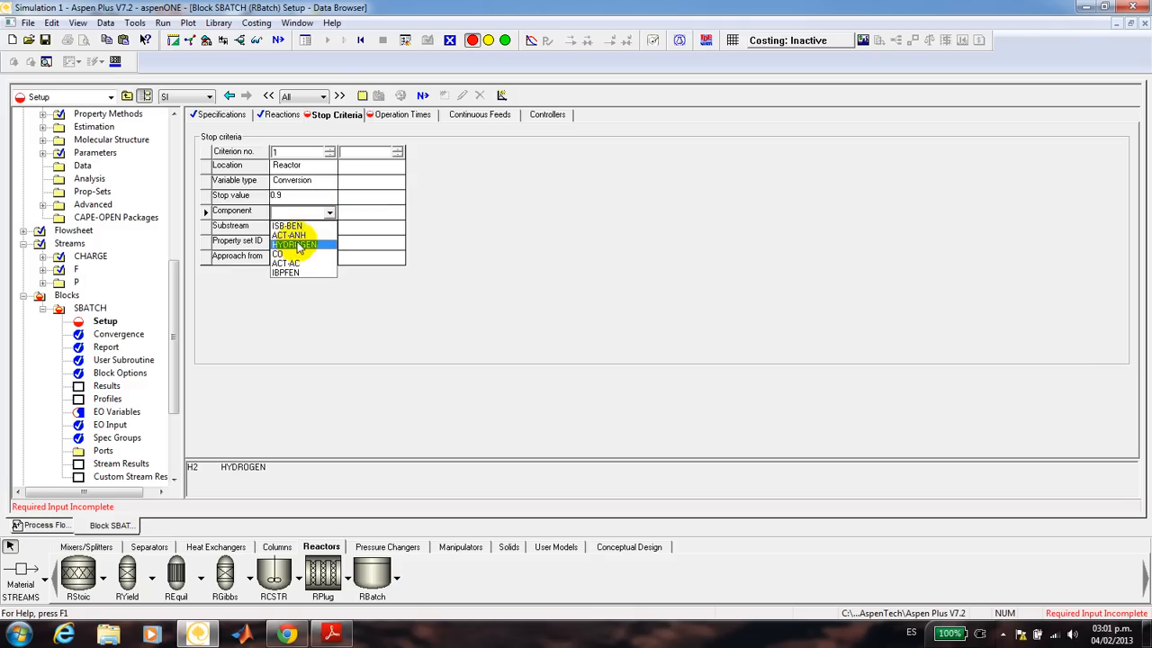
left_click(302, 228)
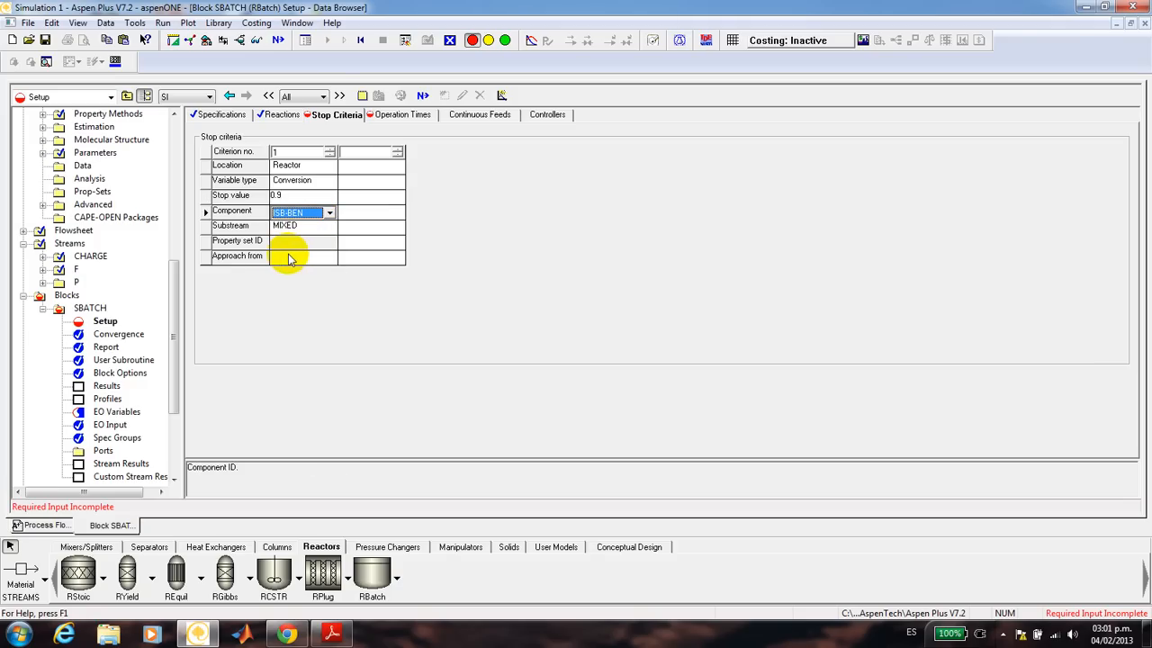
left_click(291, 259)
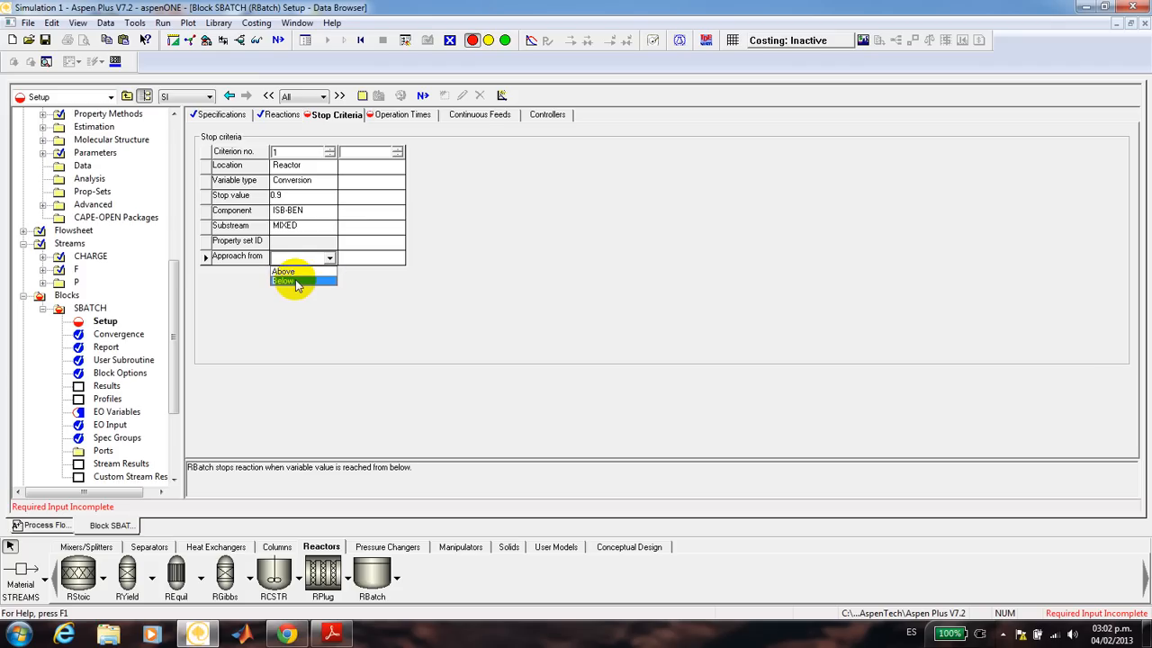
left_click(297, 281)
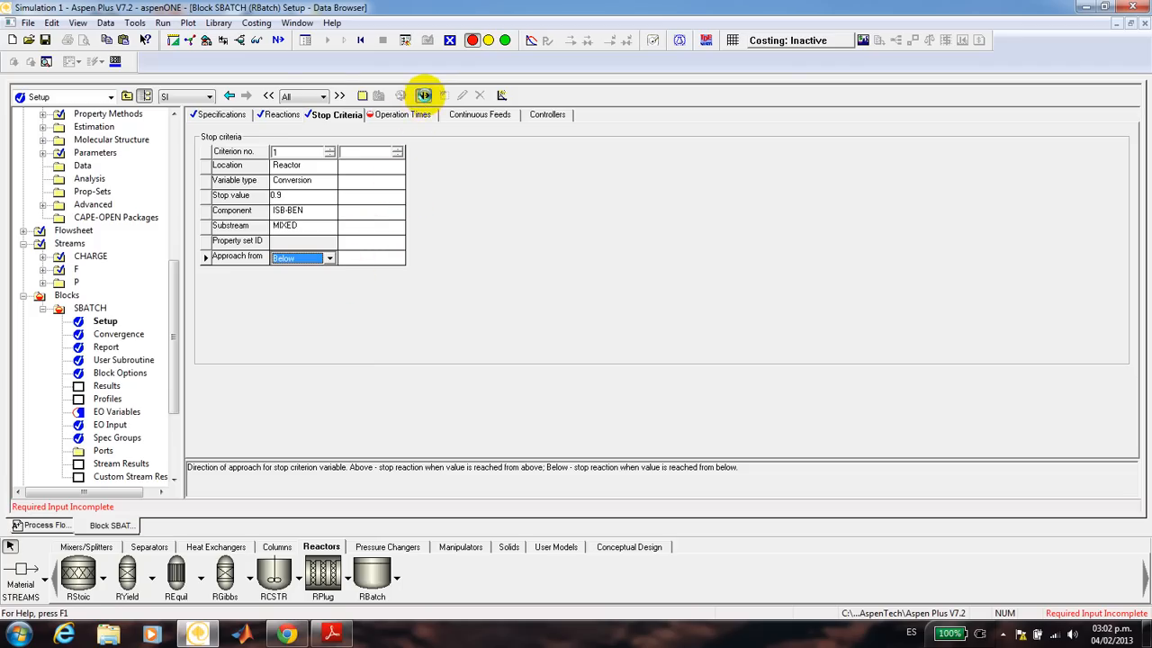
Step: Specify the SBATCH batch cycle by batch feed time and set that time to 1 sec
left_click(422, 95)
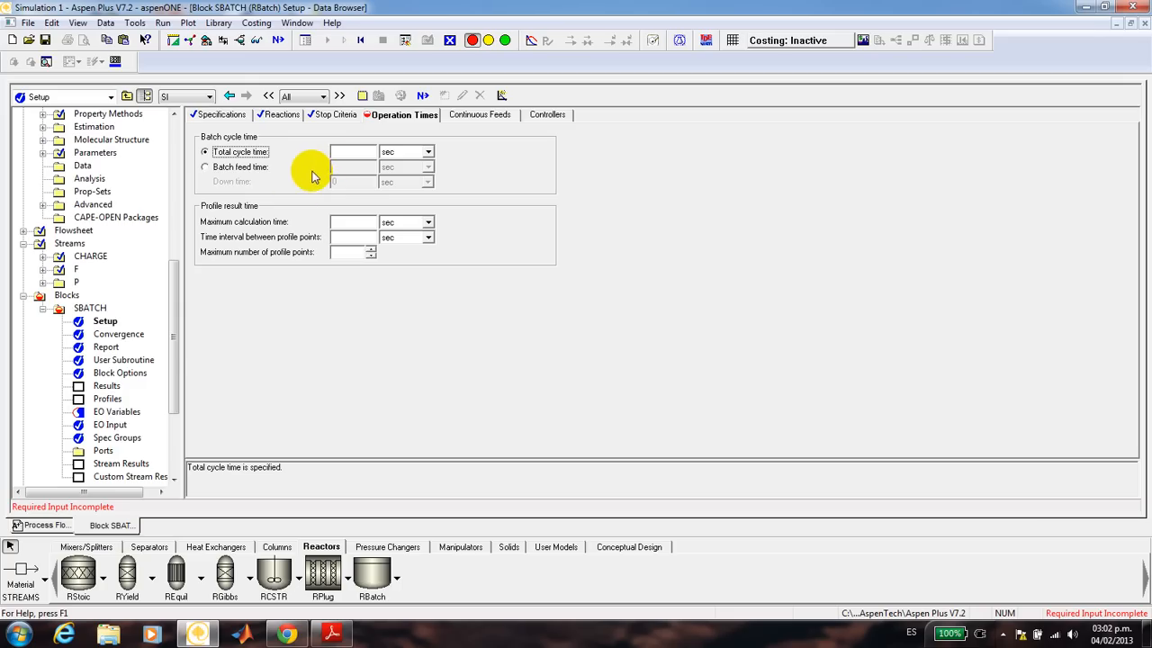
left_click(207, 168)
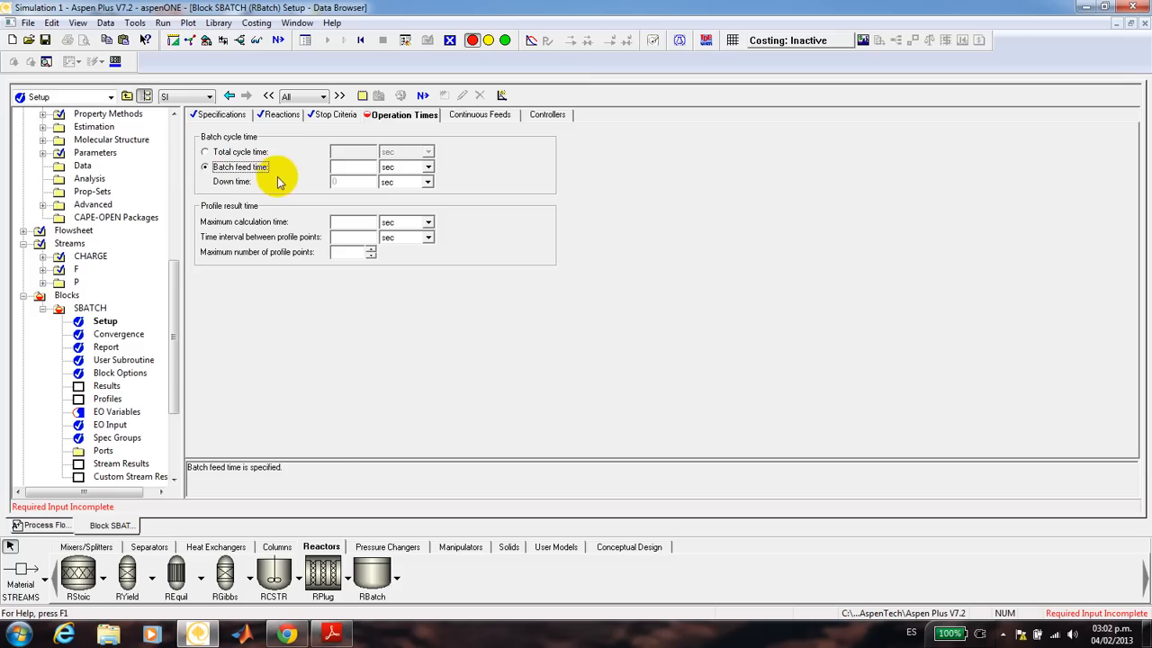
left_click(353, 167)
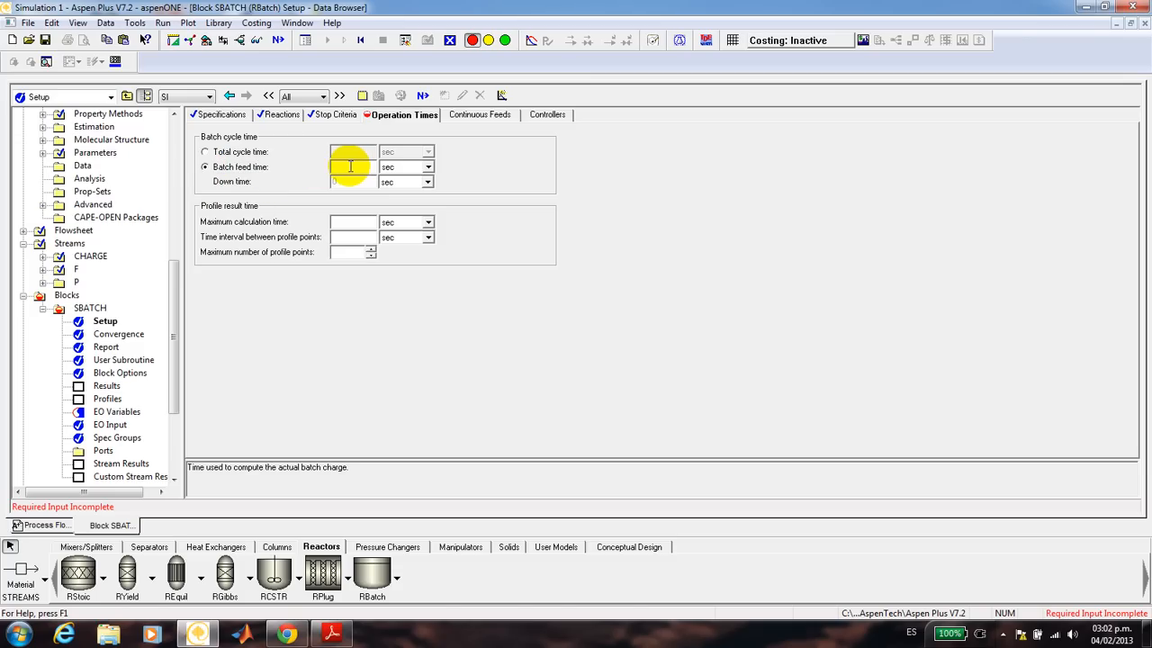
type("1")
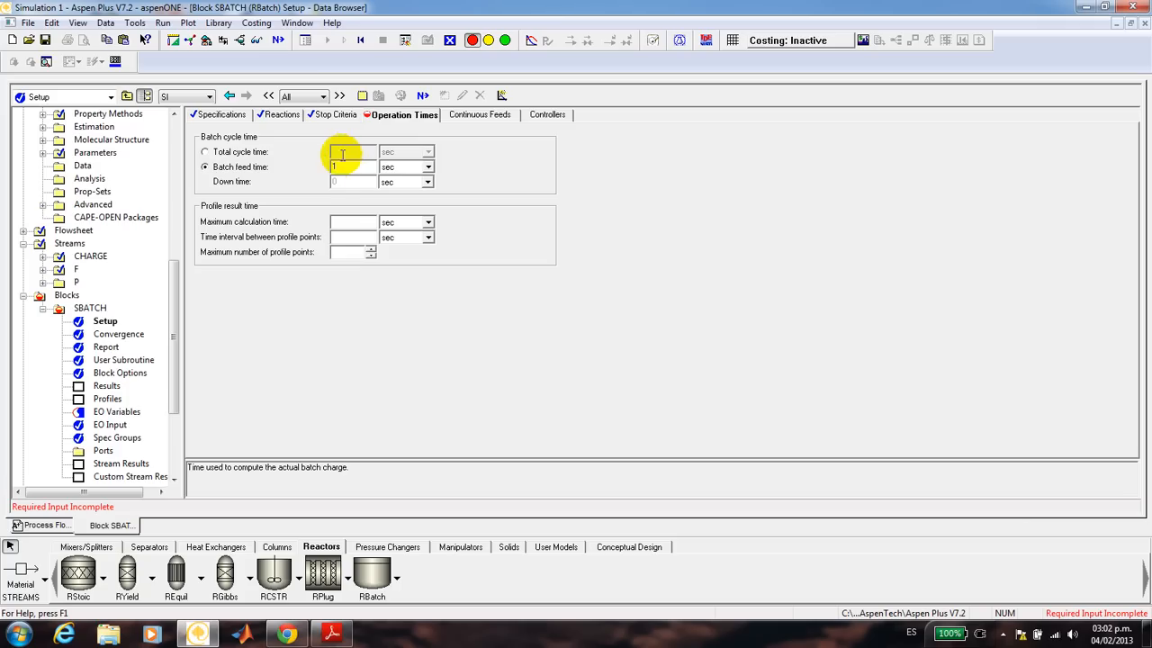
Step: Set the maximum calculation time to 86400 sec and the time interval between profile points to 1800 sec
left_click(355, 222)
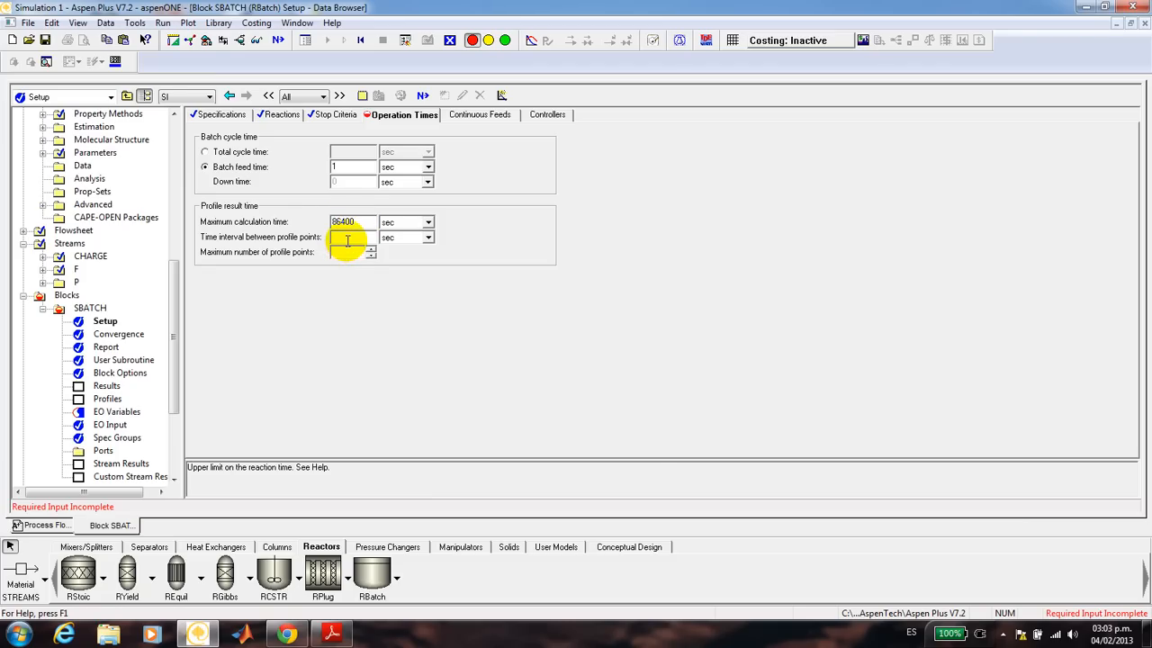
left_click(346, 238)
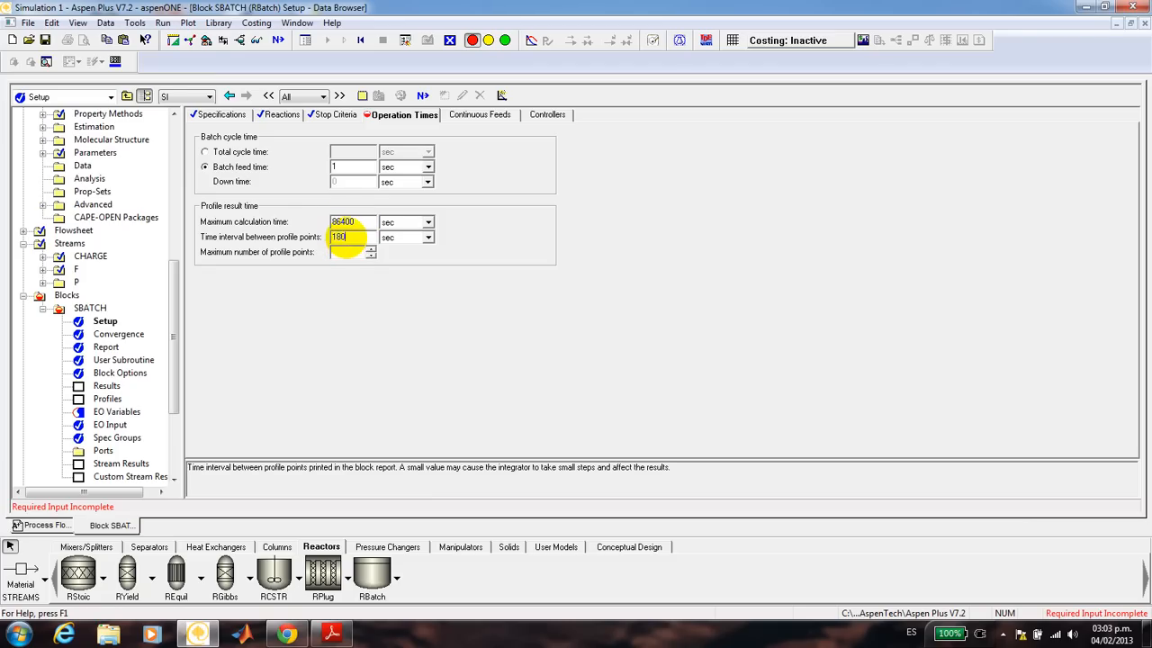
left_click(341, 252)
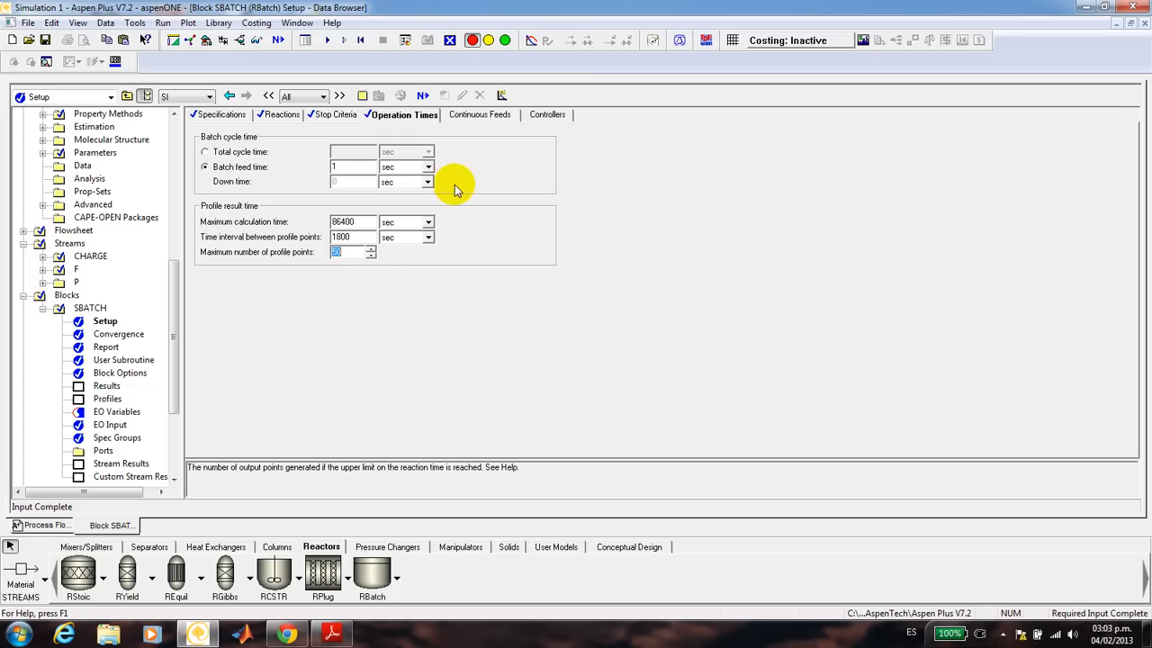
Step: Check stream F's continuous feed setting, dismissing the software update window, and run the simulation
left_click(499, 117)
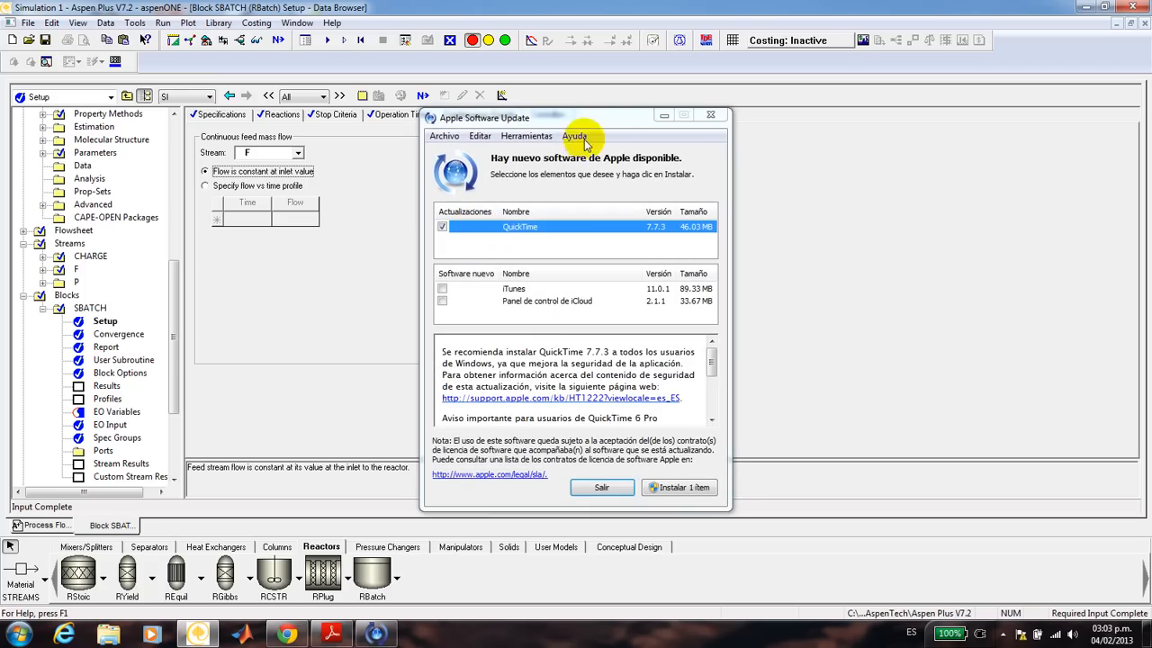
left_click(712, 116)
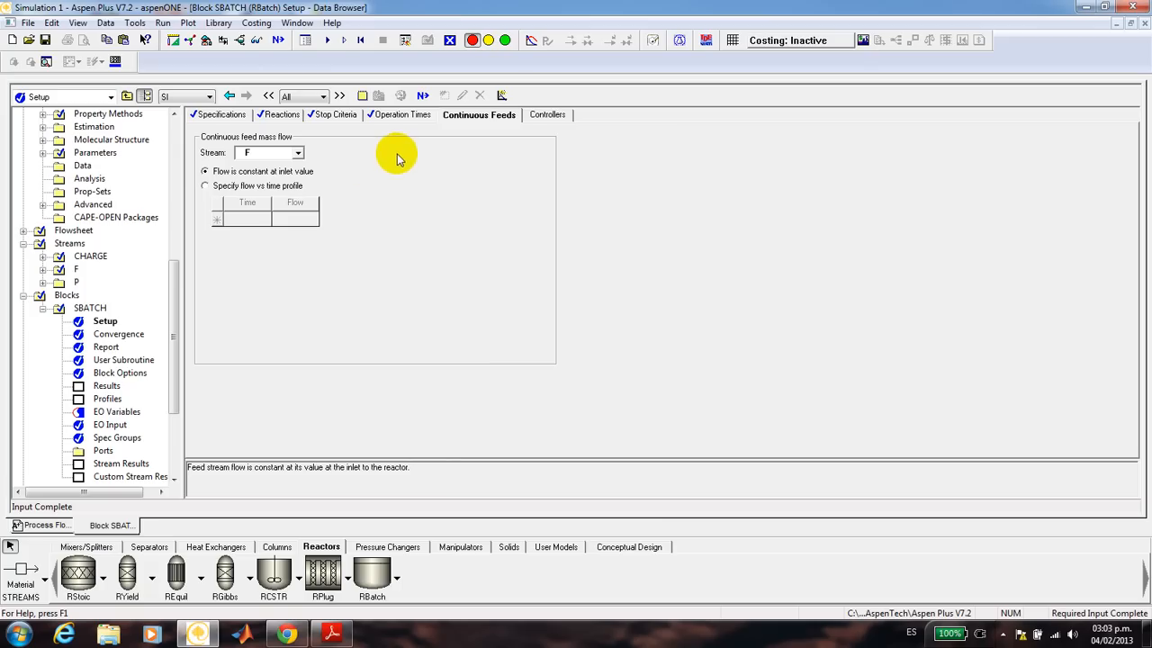
left_click(422, 95)
left_click(642, 382)
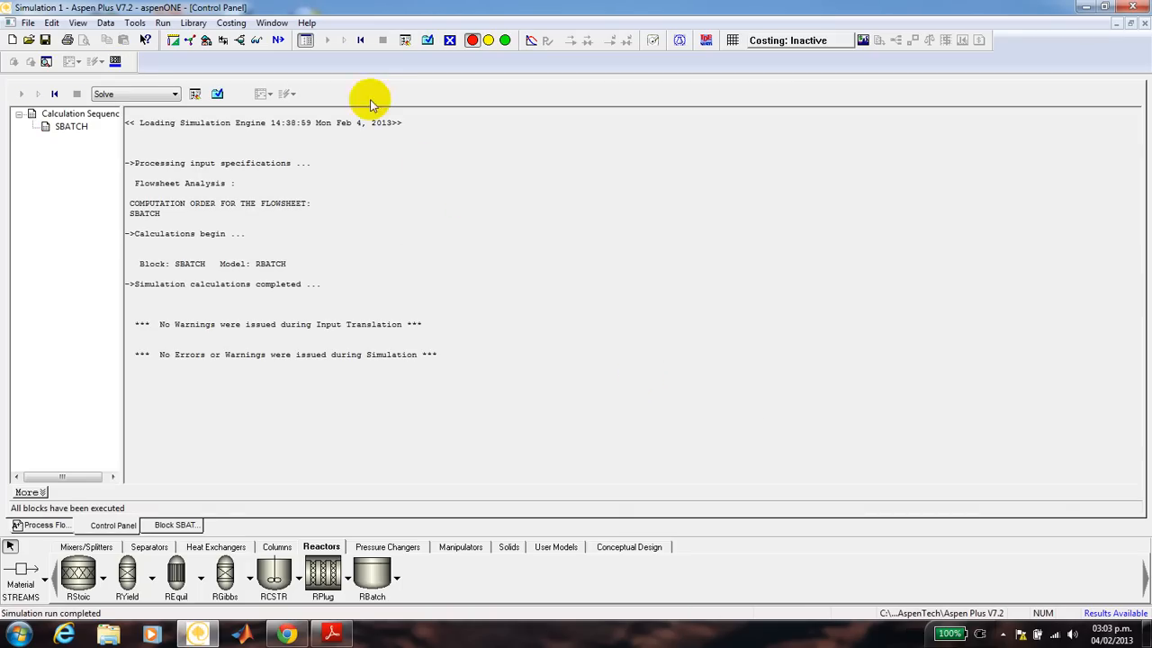
Step: Review the SBATCH block's results summary and its overall and molar composition profiles
left_click(218, 94)
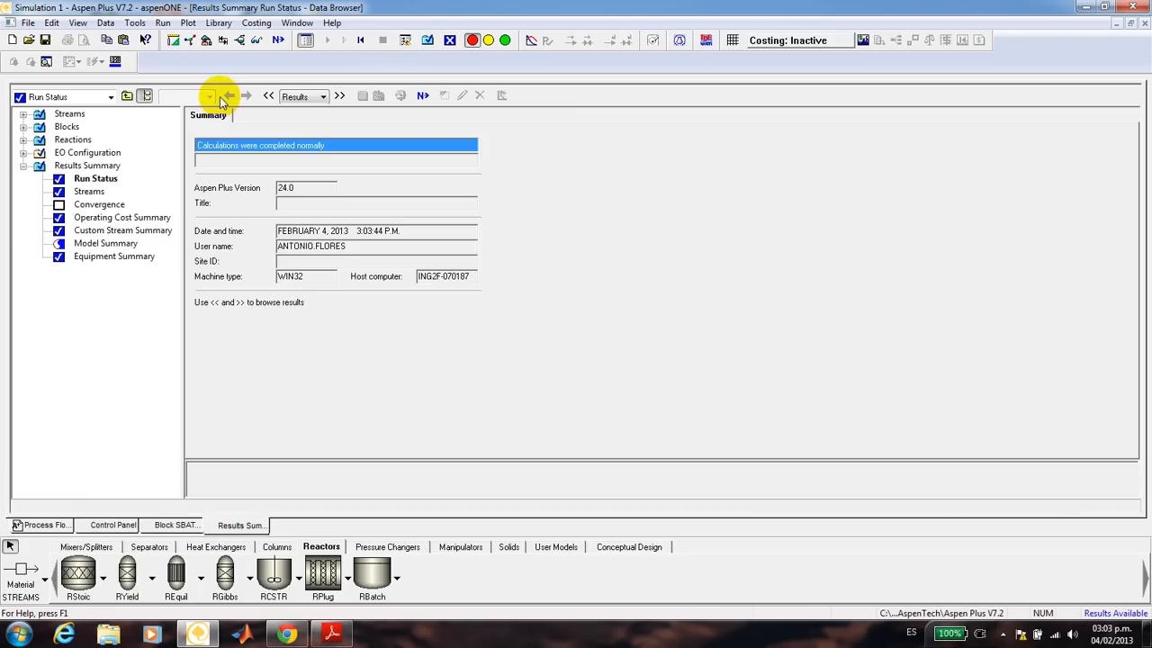
left_click(67, 127)
left_click(82, 141)
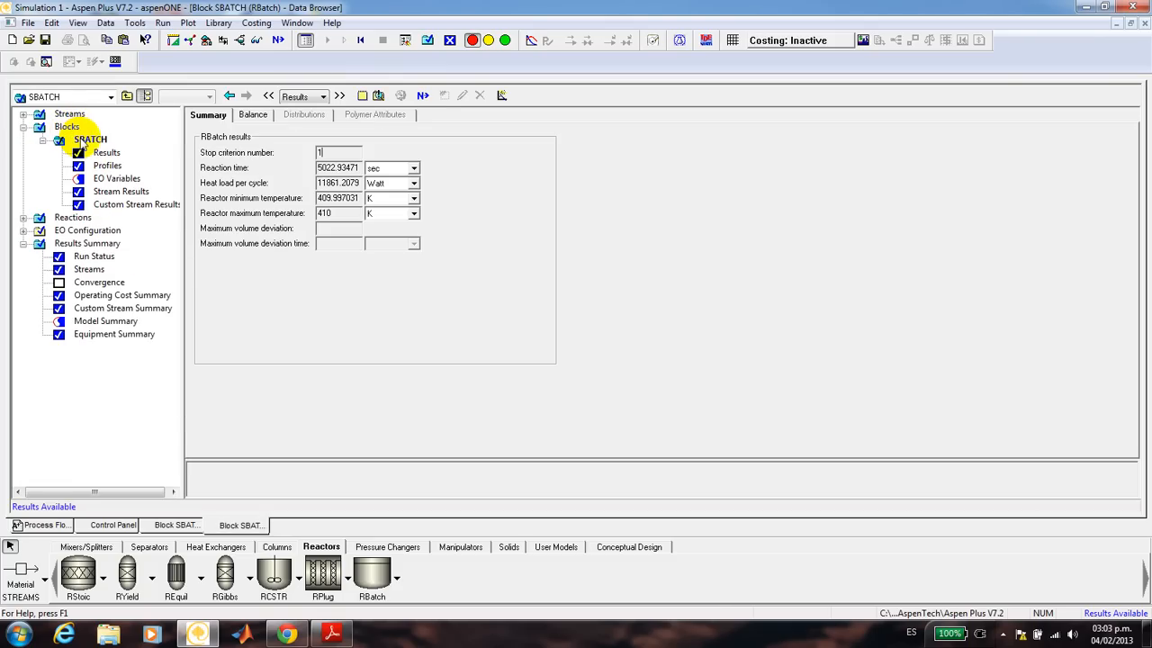
left_click(108, 166)
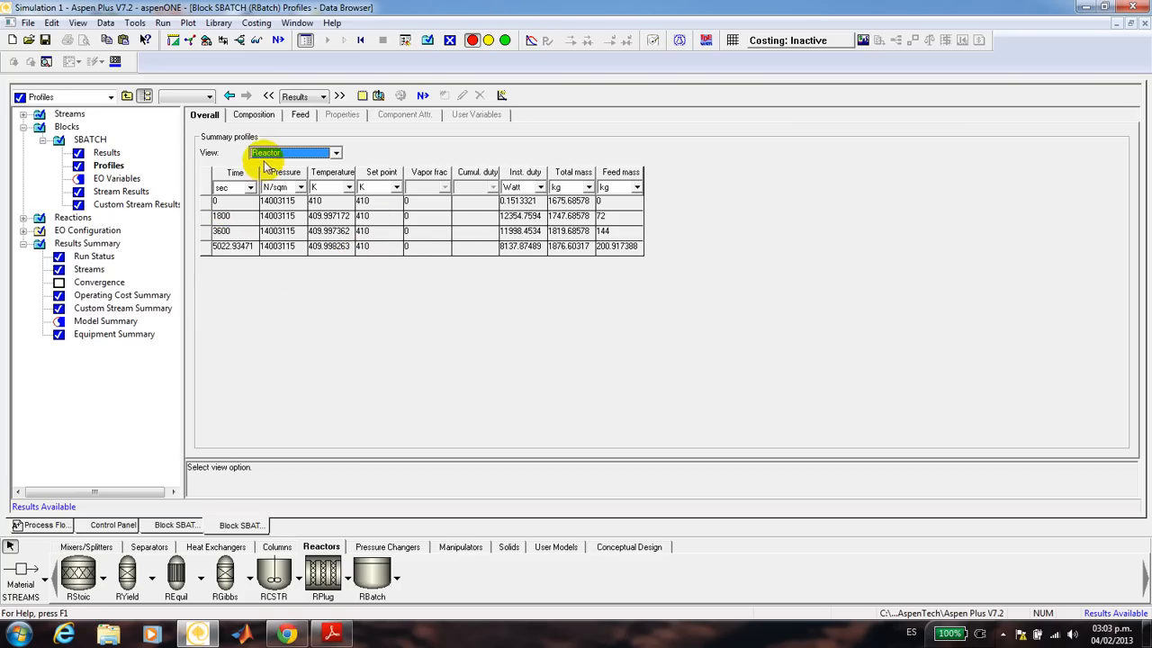
left_click(252, 119)
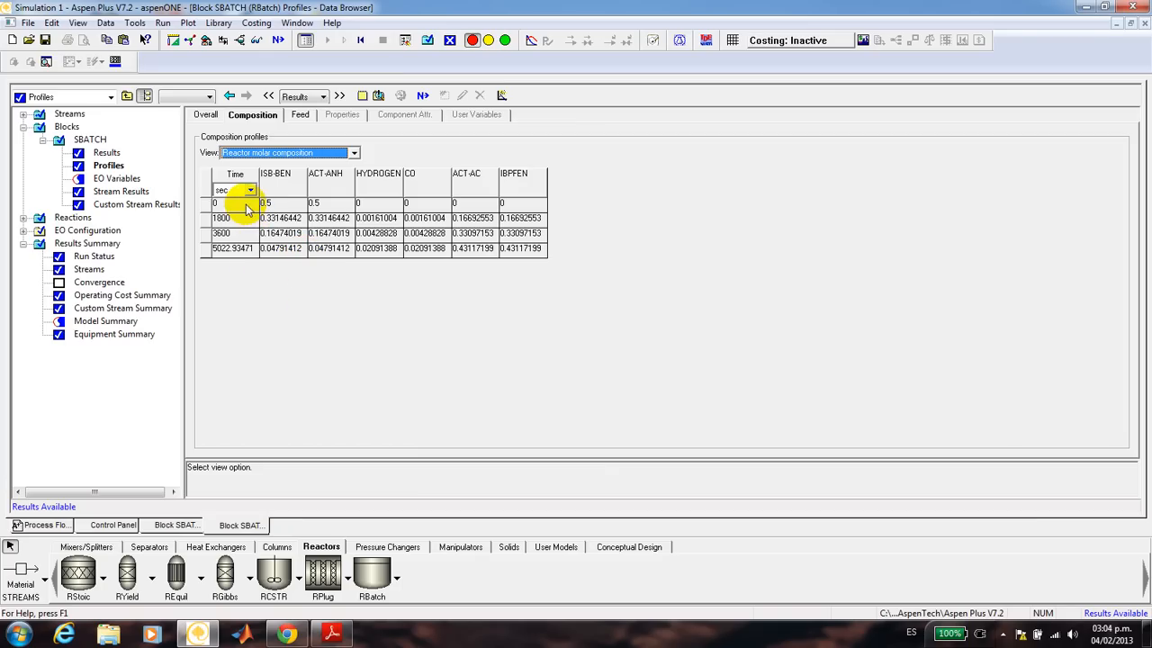
Step: Return to the SBATCH operation times and set the time interval between profile points to 100 sec
left_click(106, 24)
left_click(123, 39)
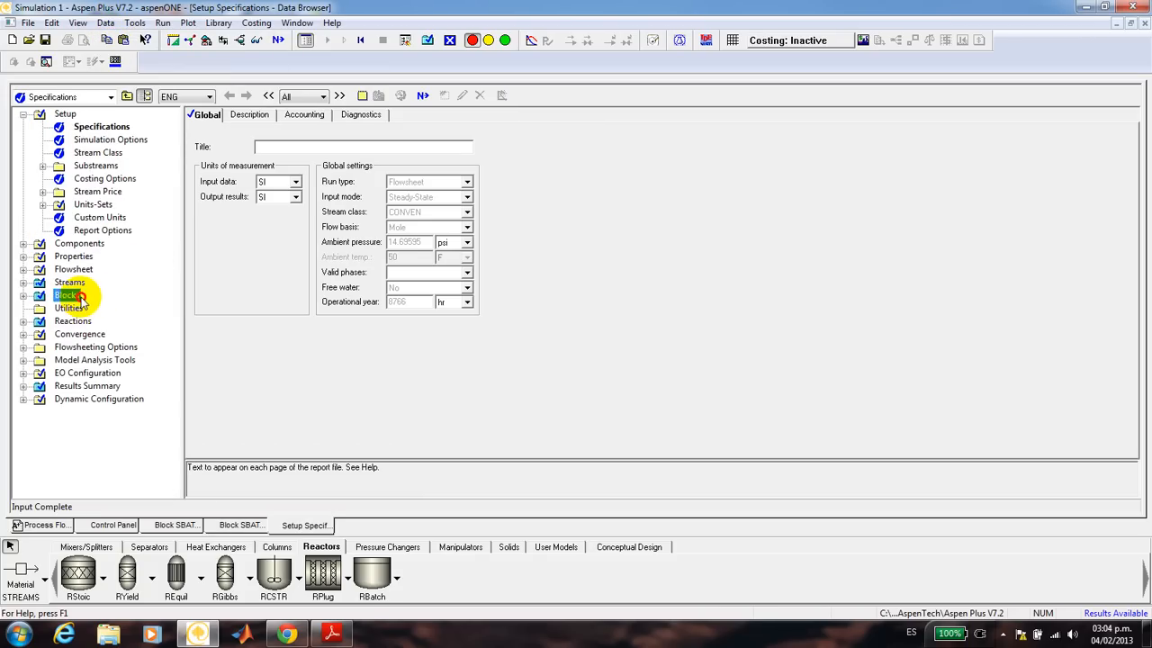
left_click(87, 298)
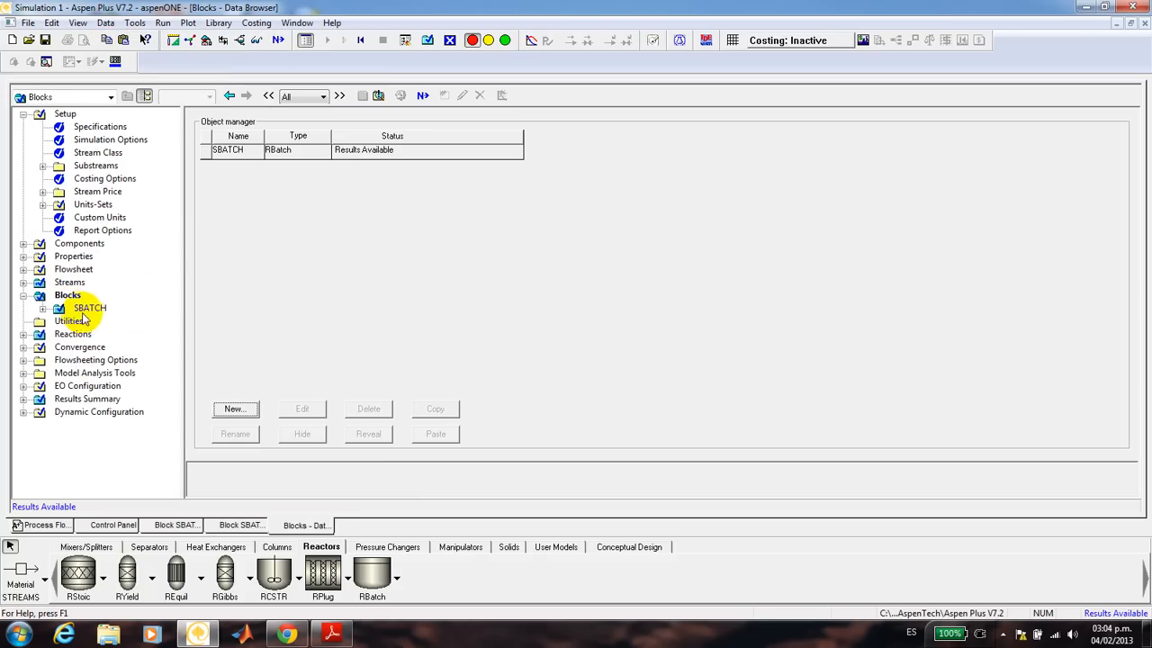
left_click(84, 309)
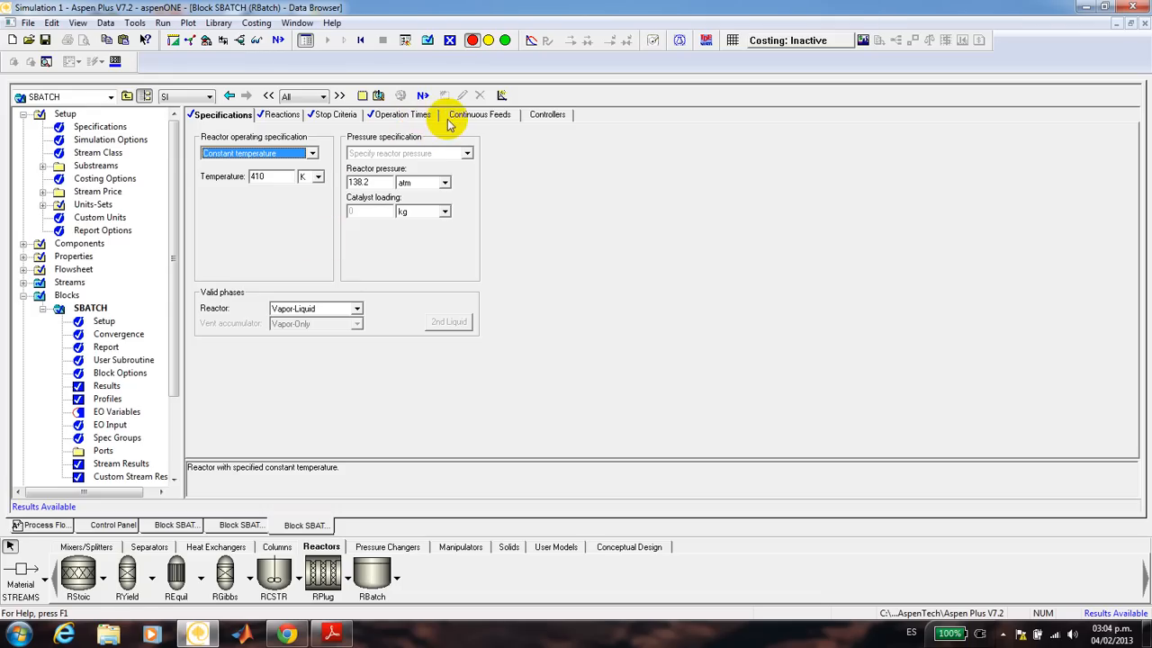
left_click(397, 114)
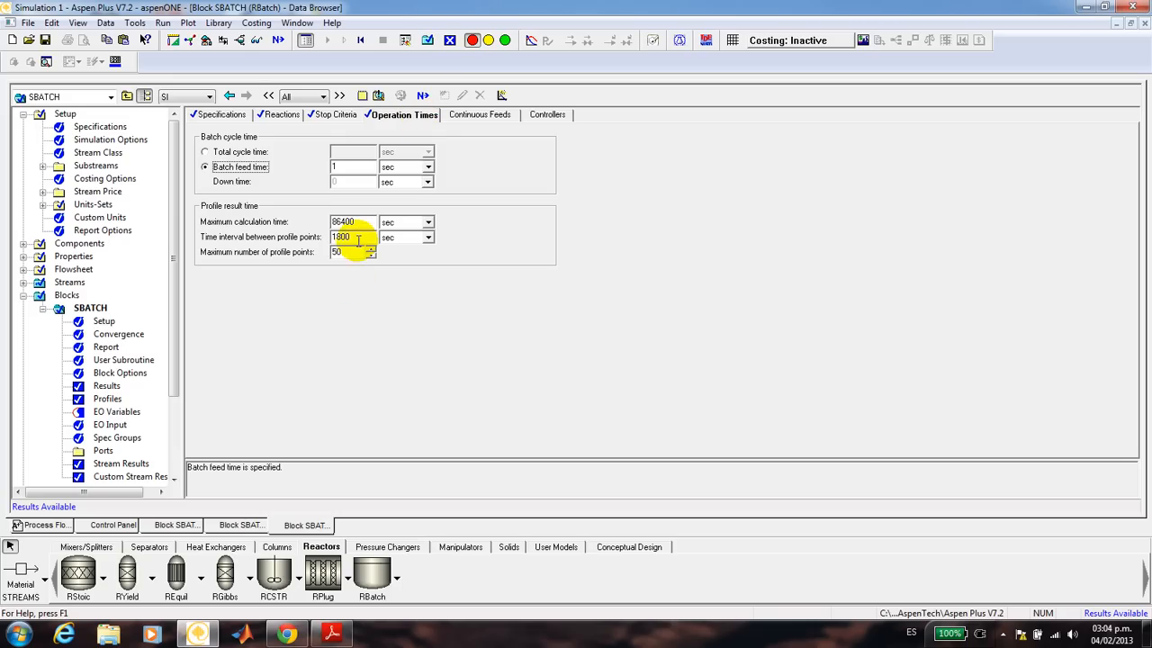
left_click(362, 237)
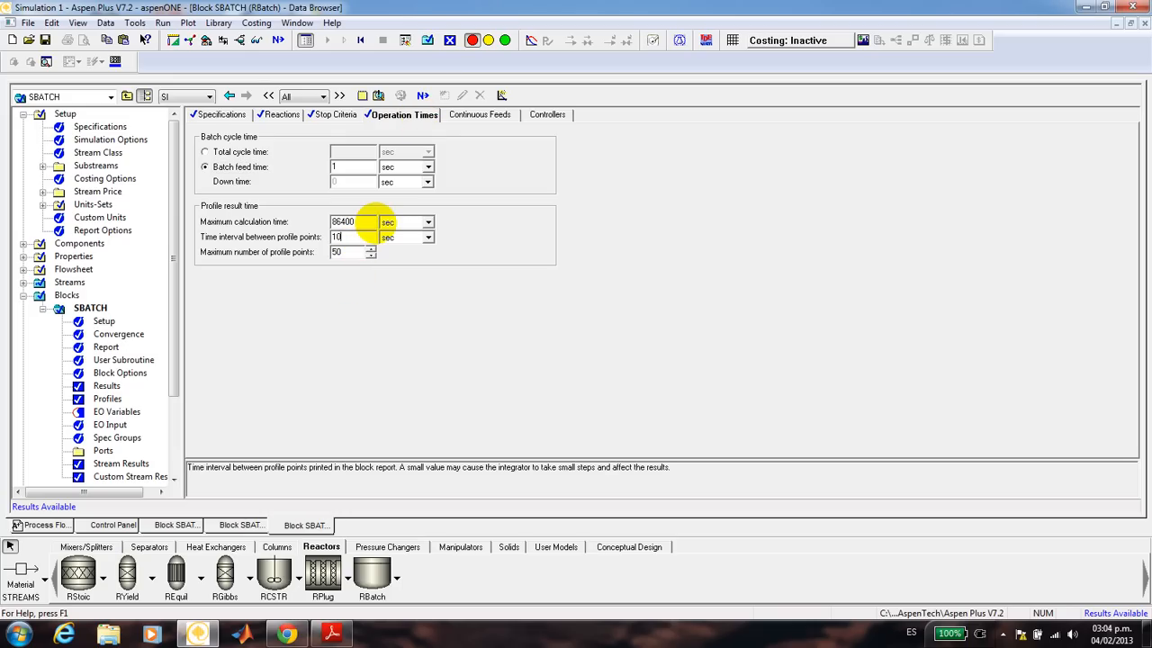
key("Return")
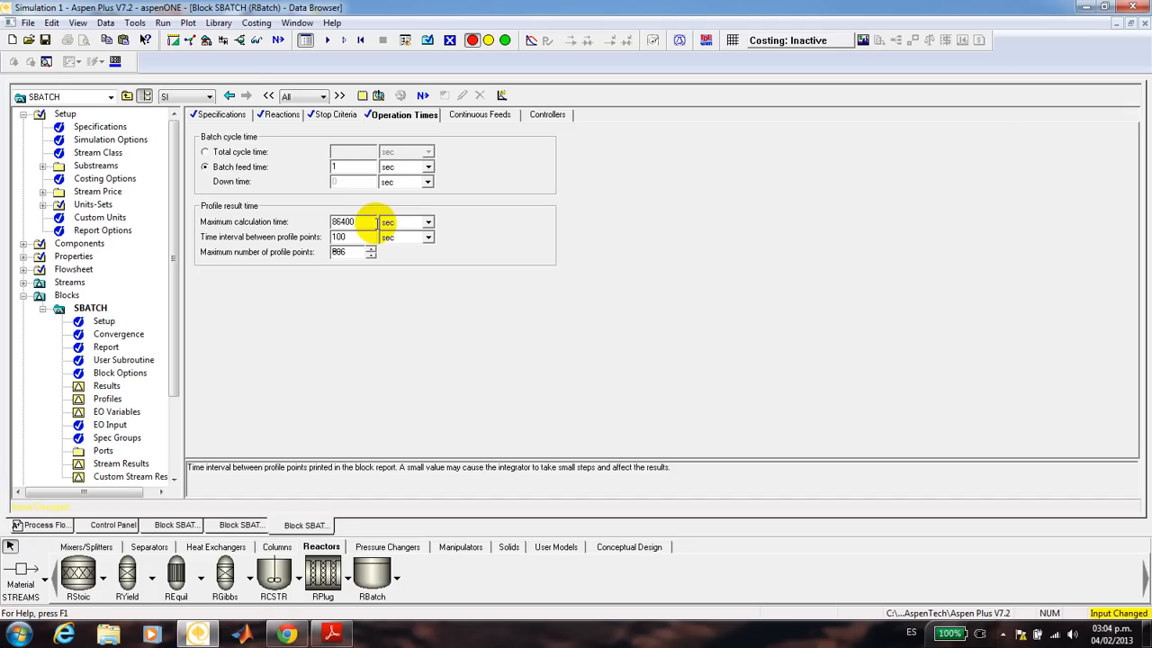
left_click(303, 289)
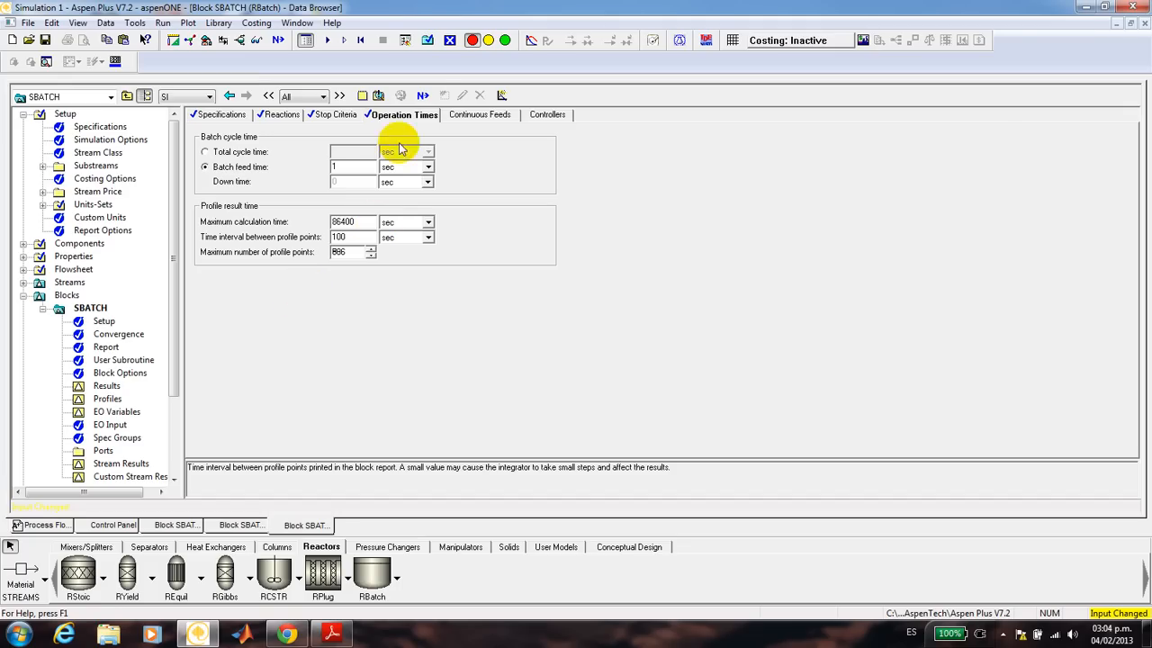
Step: Rerun the simulation and bring up the SBATCH reactor molar composition profiles
left_click(422, 95)
left_click(634, 381)
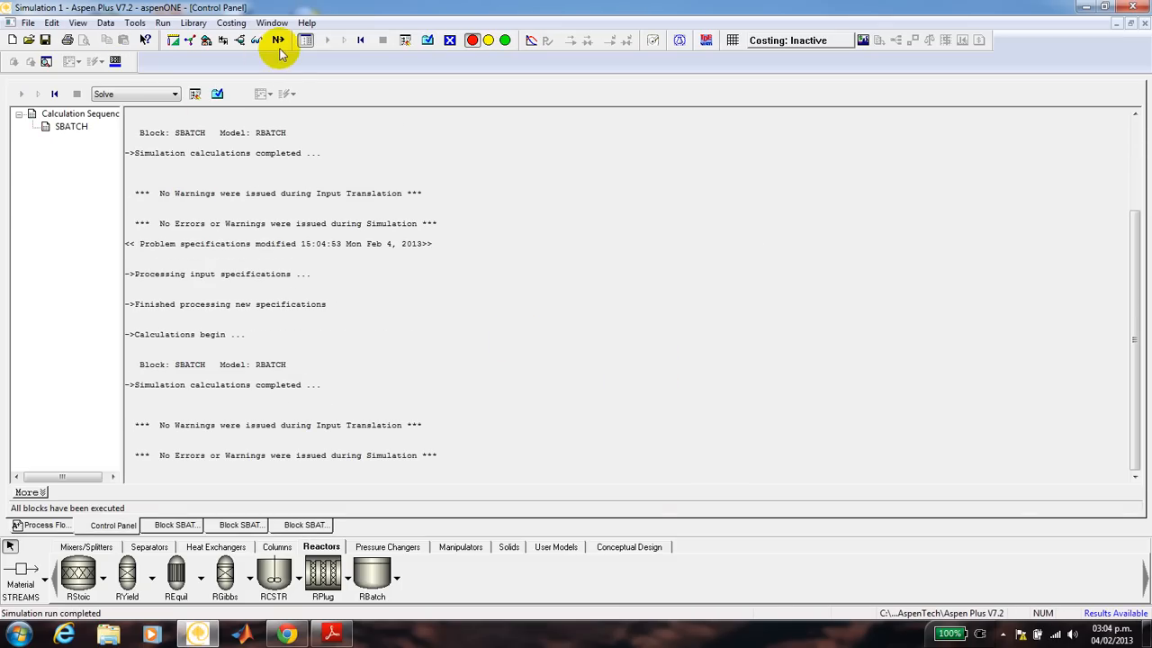
left_click(217, 94)
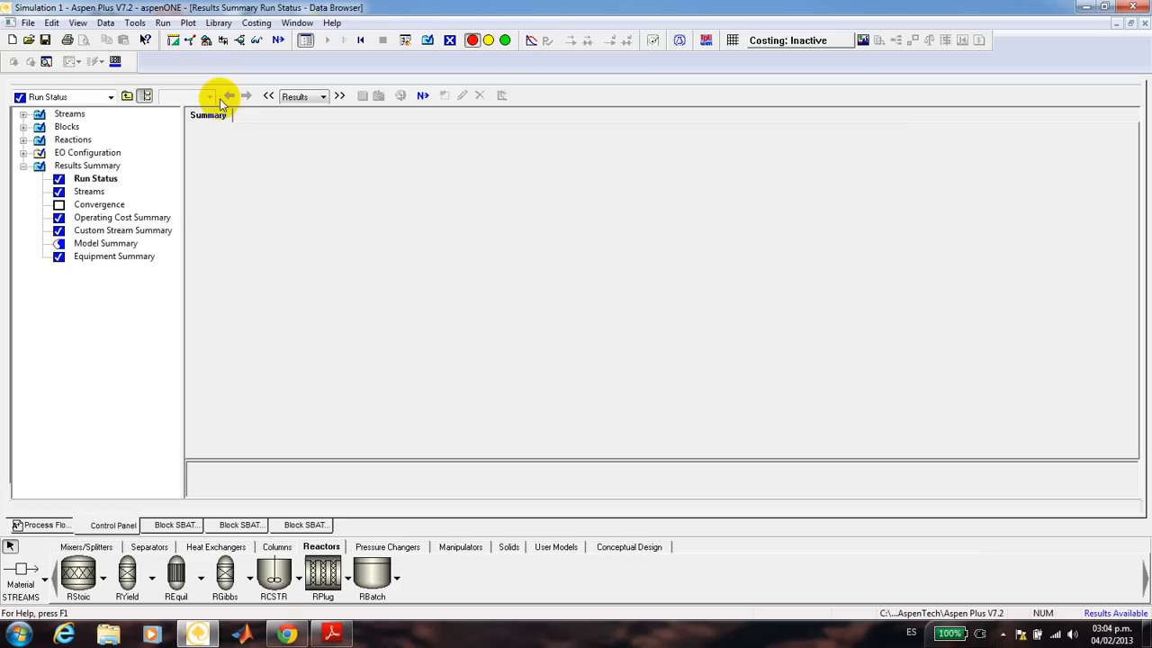
left_click(67, 126)
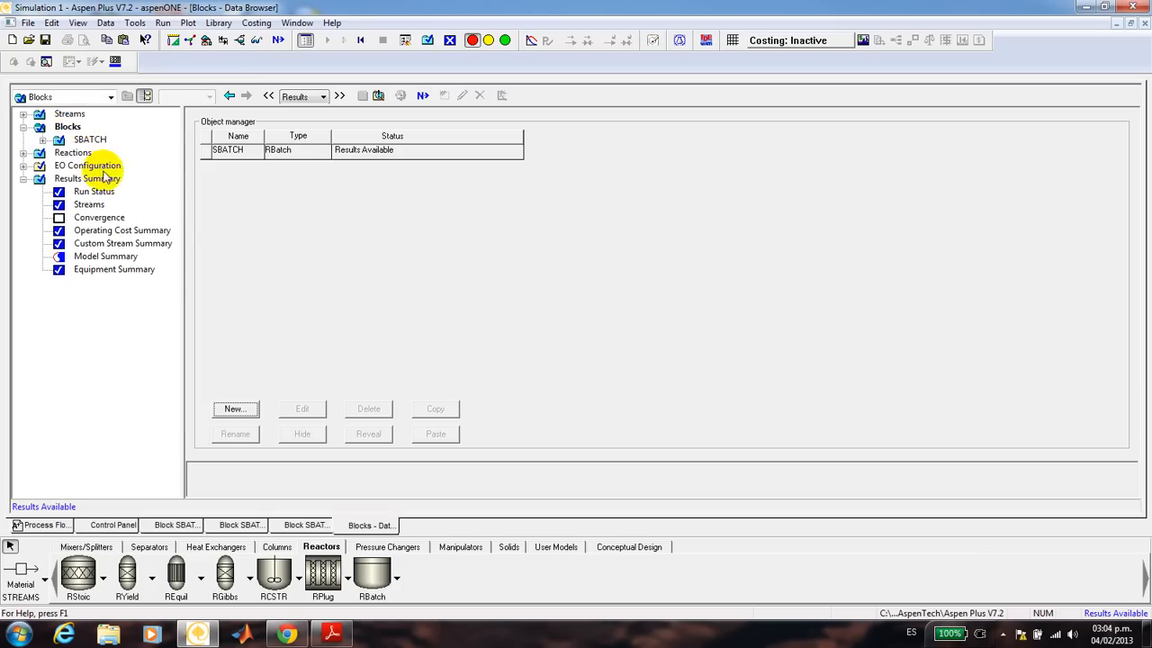
left_click(90, 139)
left_click(109, 168)
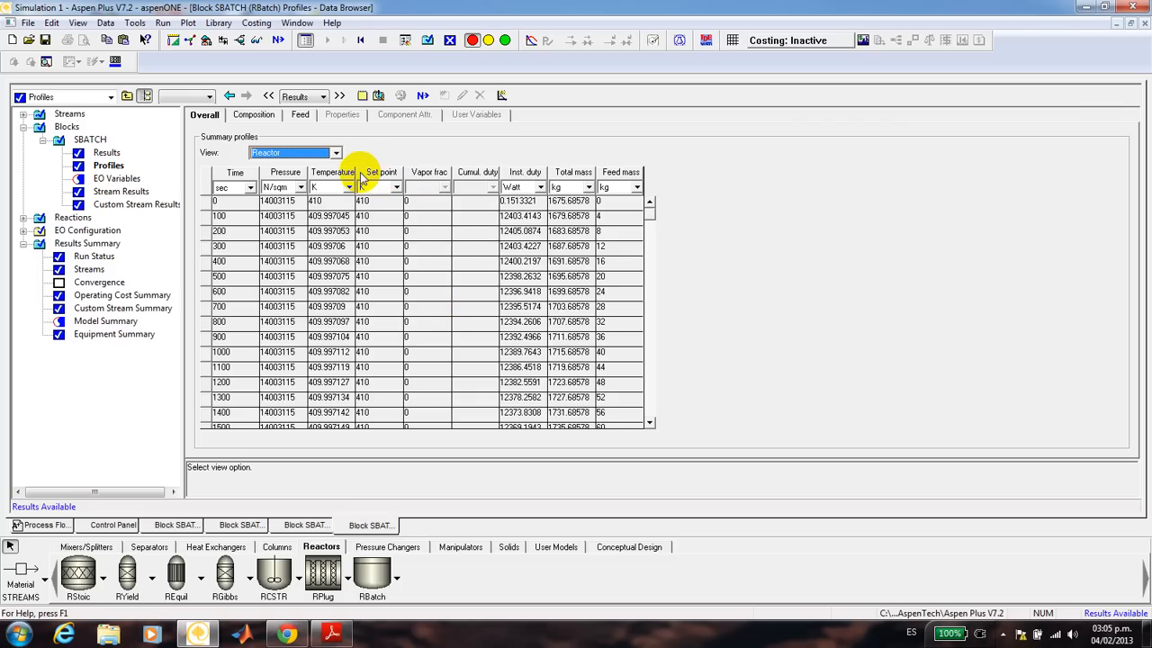
left_click(265, 118)
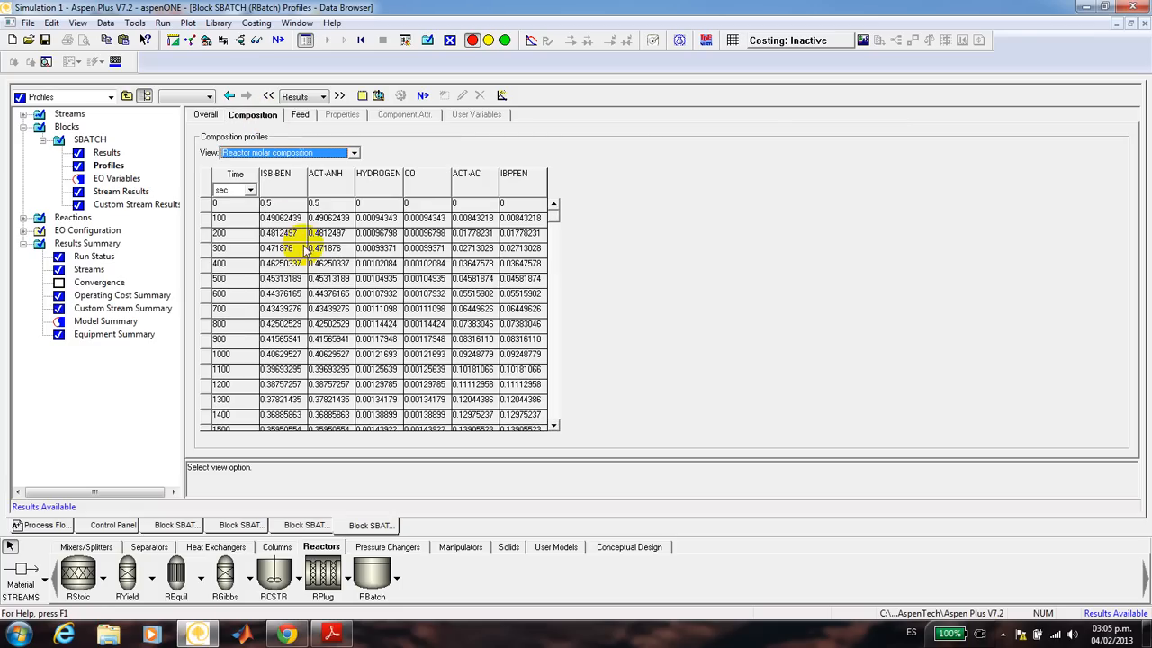
Step: Assign the Time column of the composition profiles as the plot's X-axis variable
left_click(236, 176)
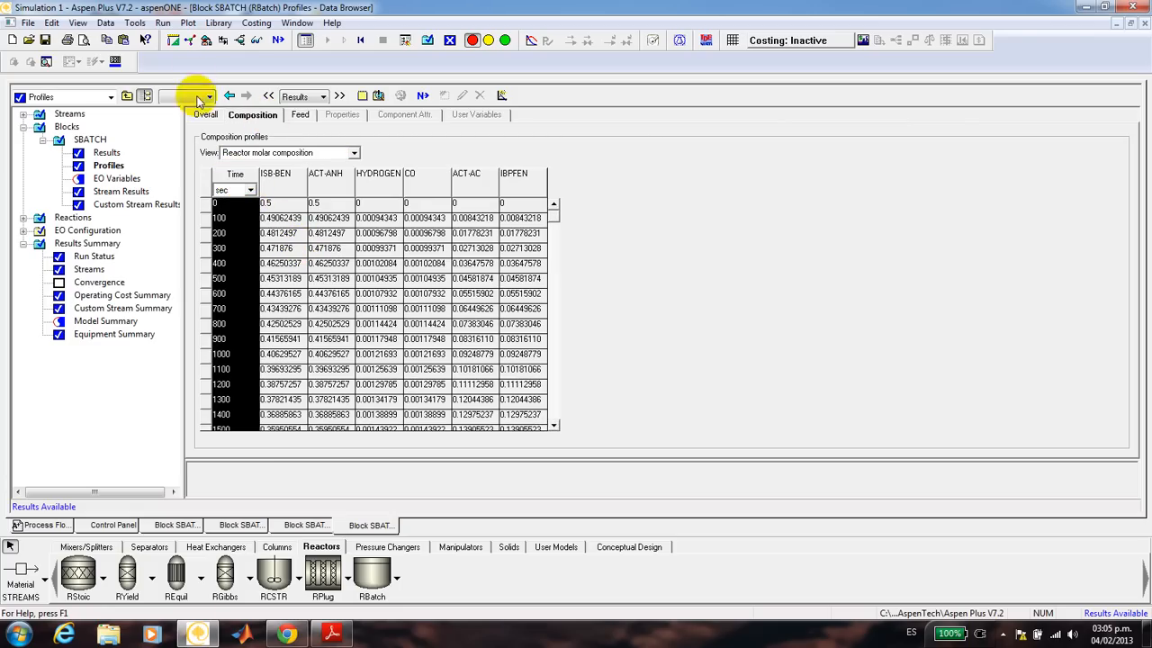
left_click(188, 23)
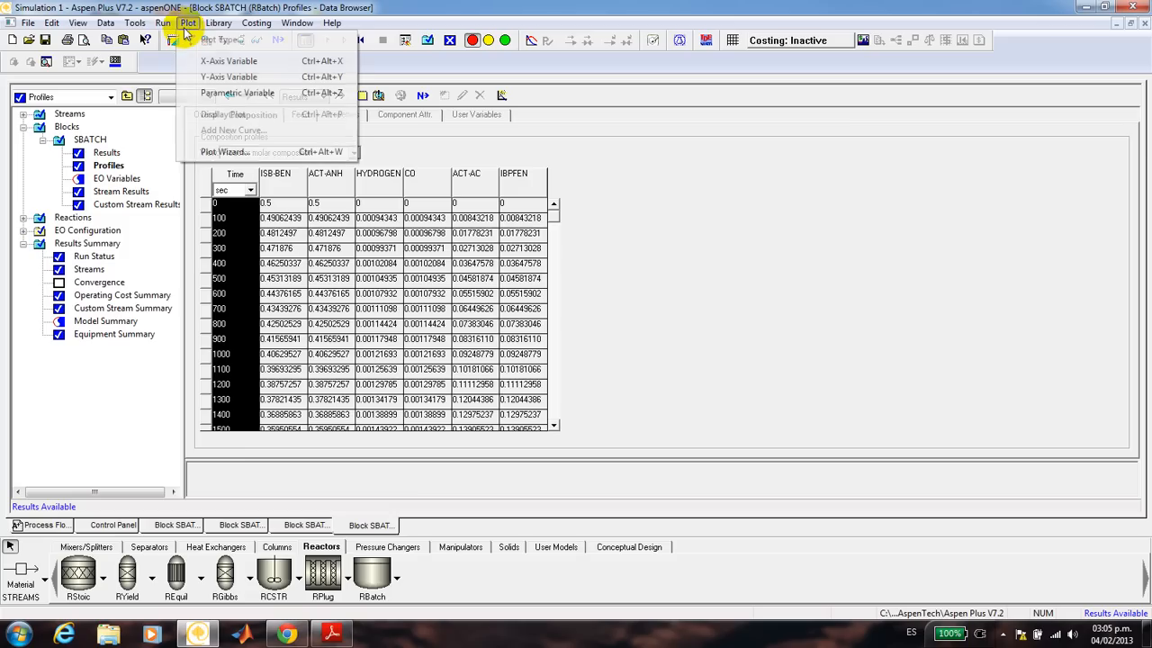
left_click(208, 61)
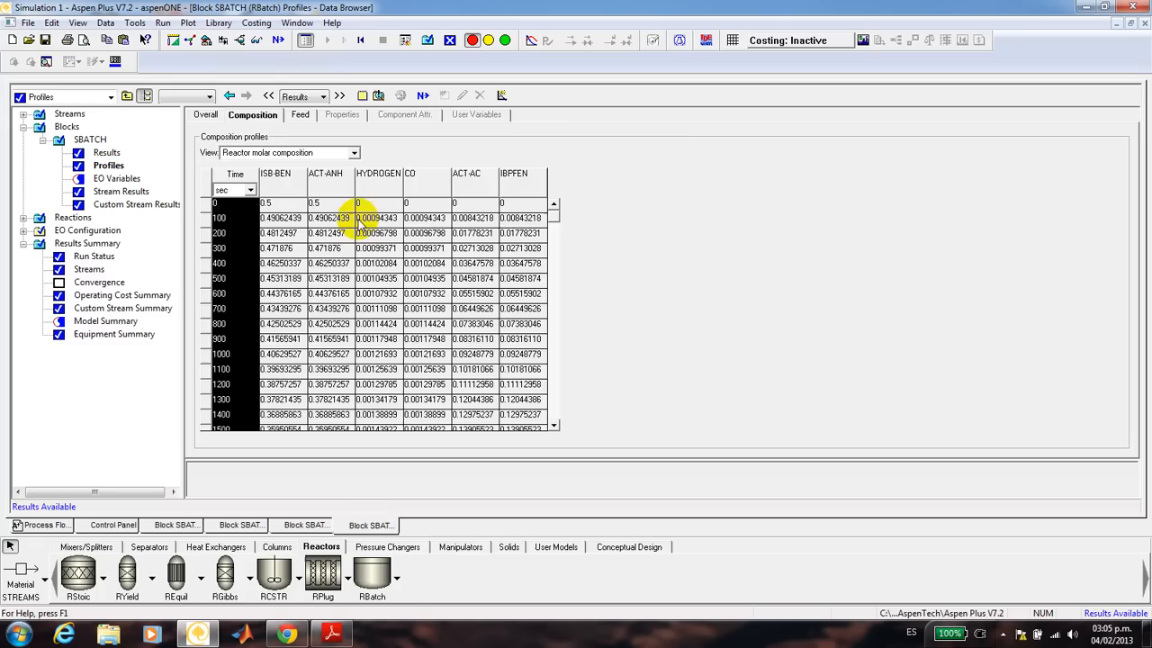
Step: Assign the composition columns from ISB-BEN through IBPFEN as the plot's Y-axis variables
left_click(288, 180)
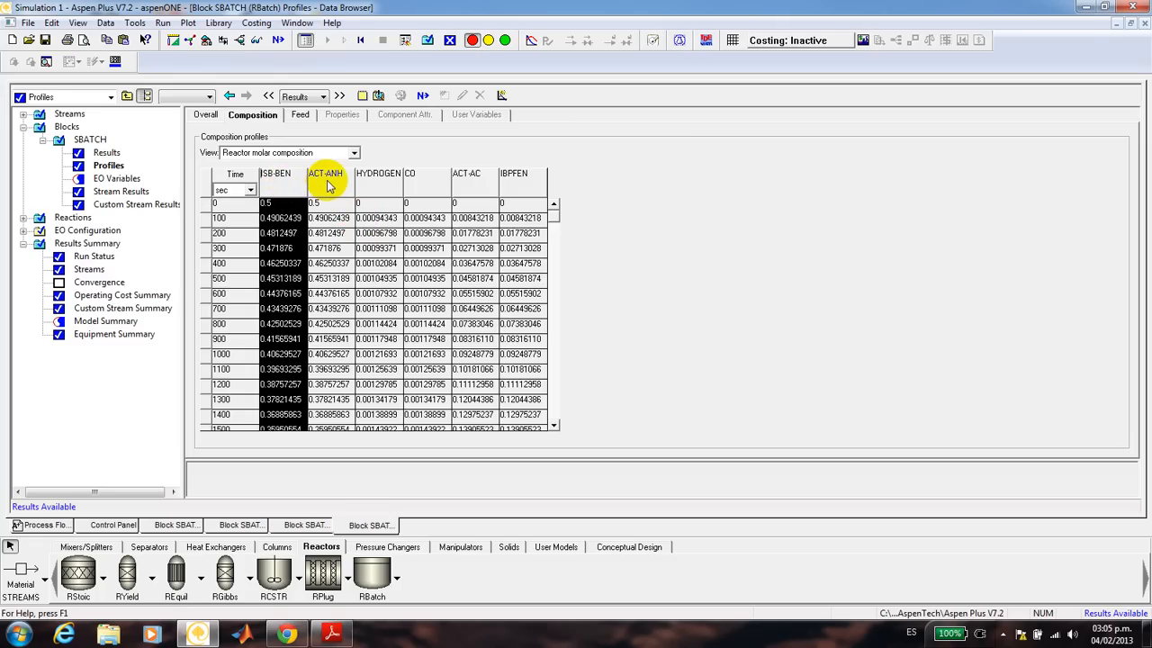
left_click(327, 176, "shift")
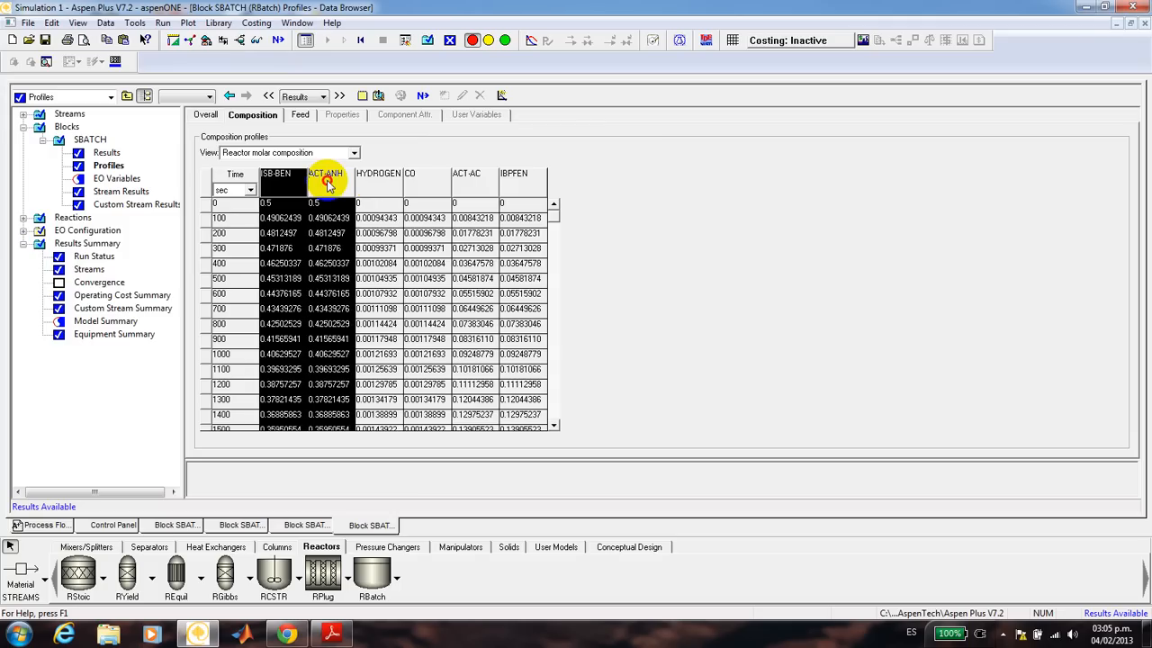
left_click(374, 174, "shift")
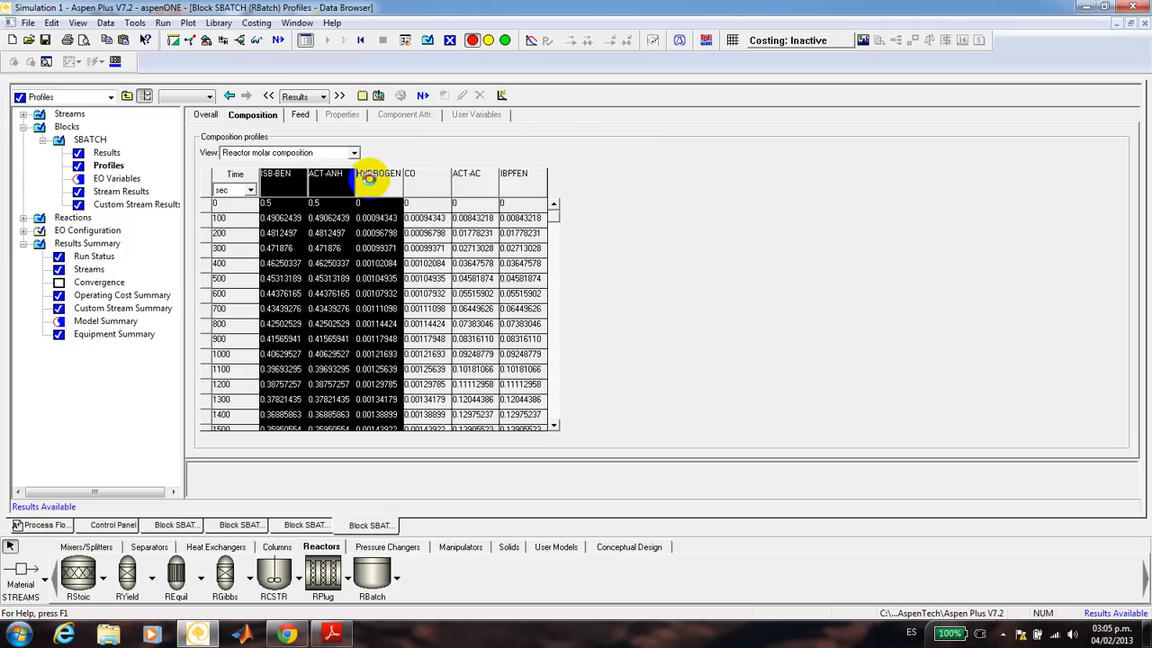
left_click(418, 176, "shift")
left_click(470, 176, "shift")
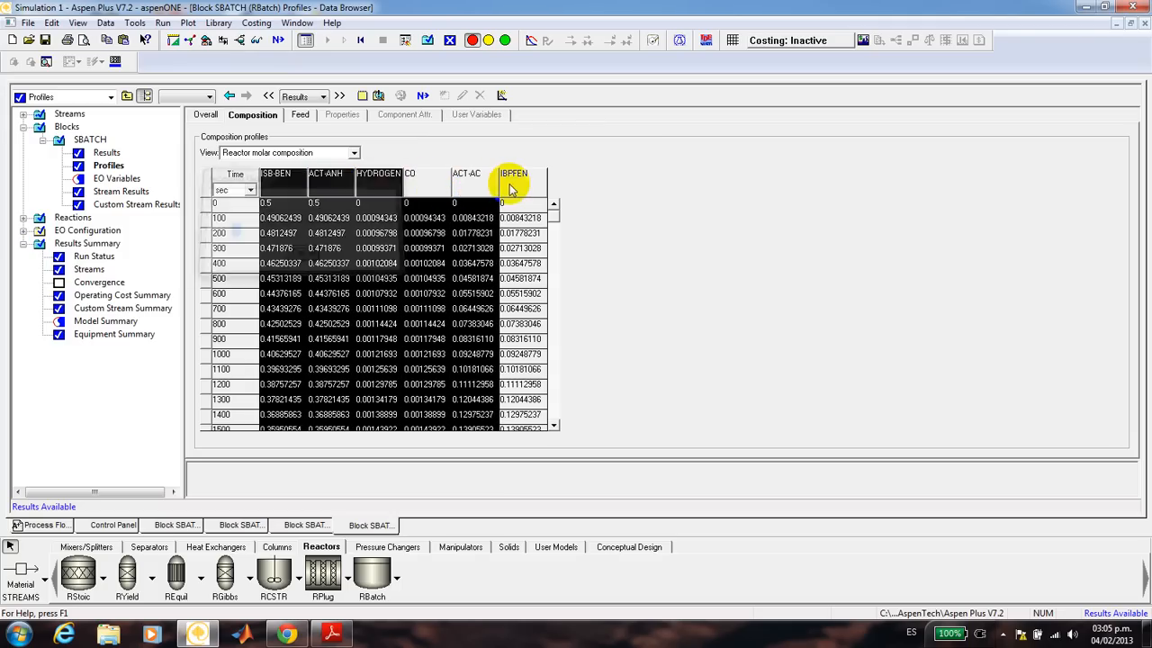
left_click(511, 176, "shift")
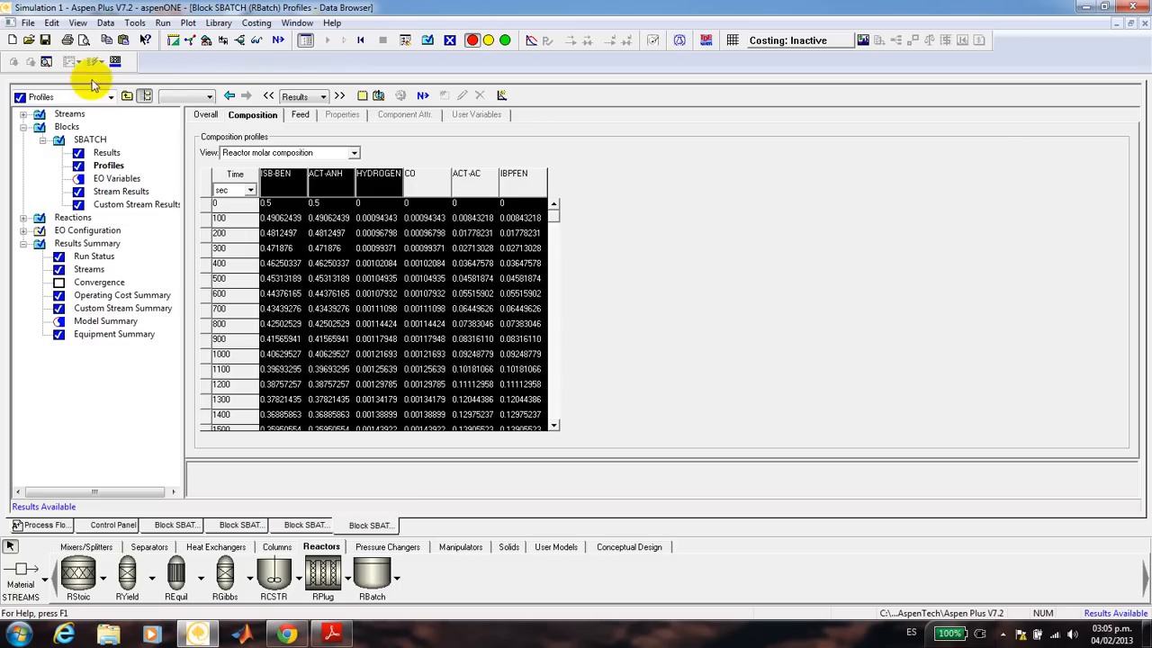
left_click(189, 27)
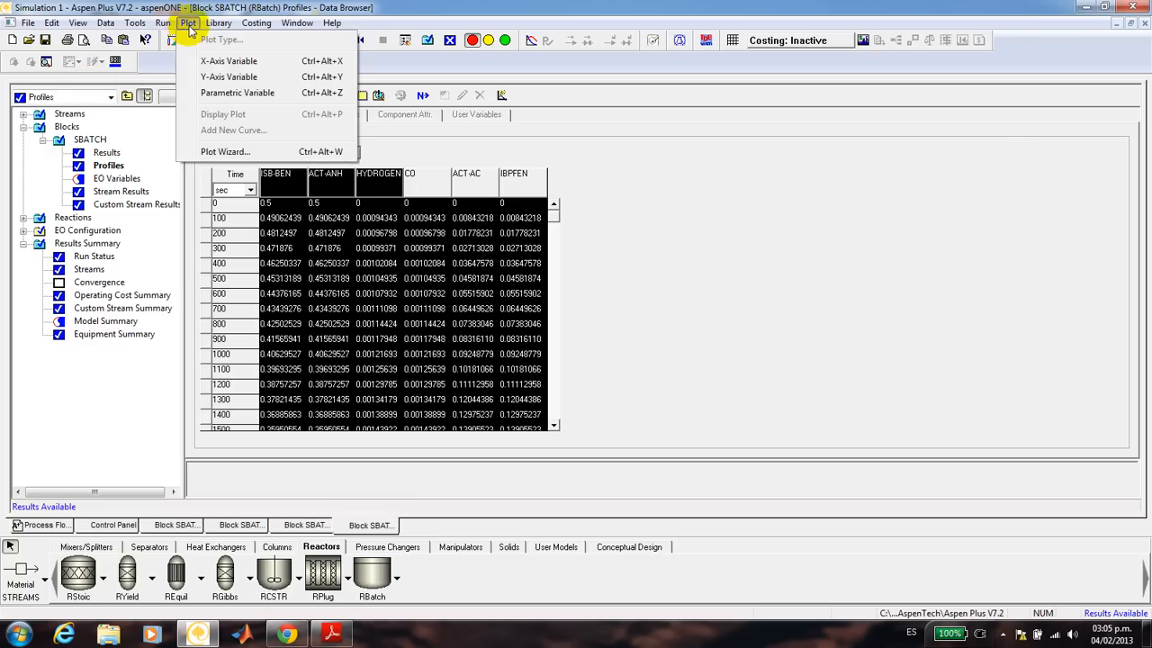
left_click(219, 80)
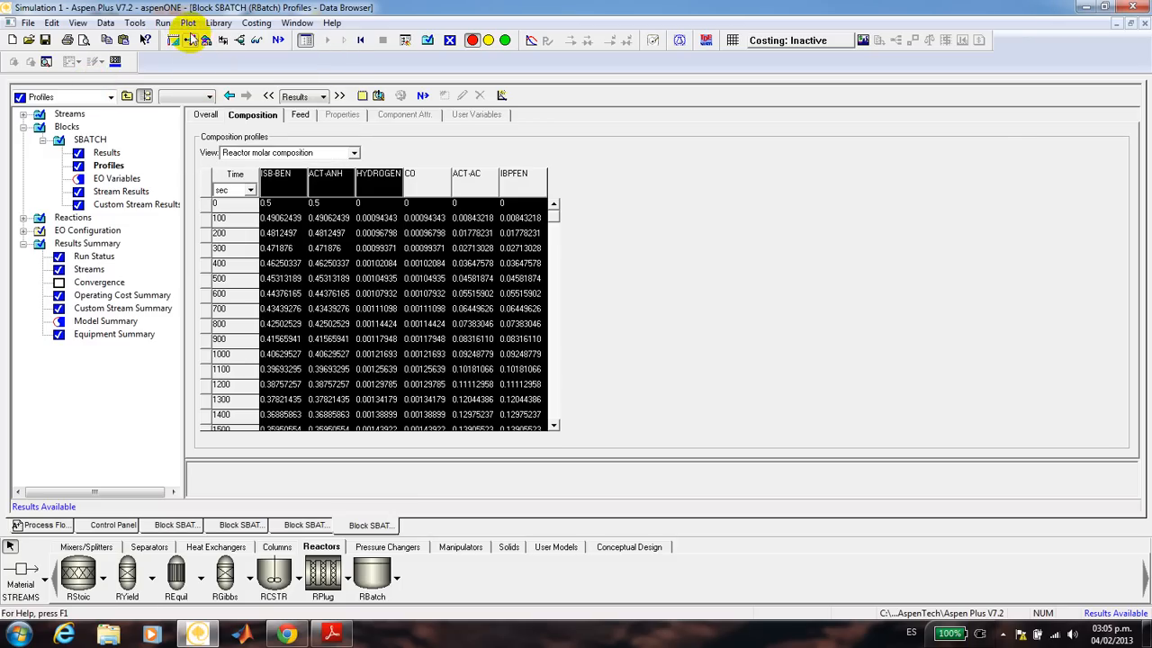
Step: Display the composition profile plot and move its legend to the upper middle, clear of the IBPFEN curve
left_click(188, 27)
left_click(207, 116)
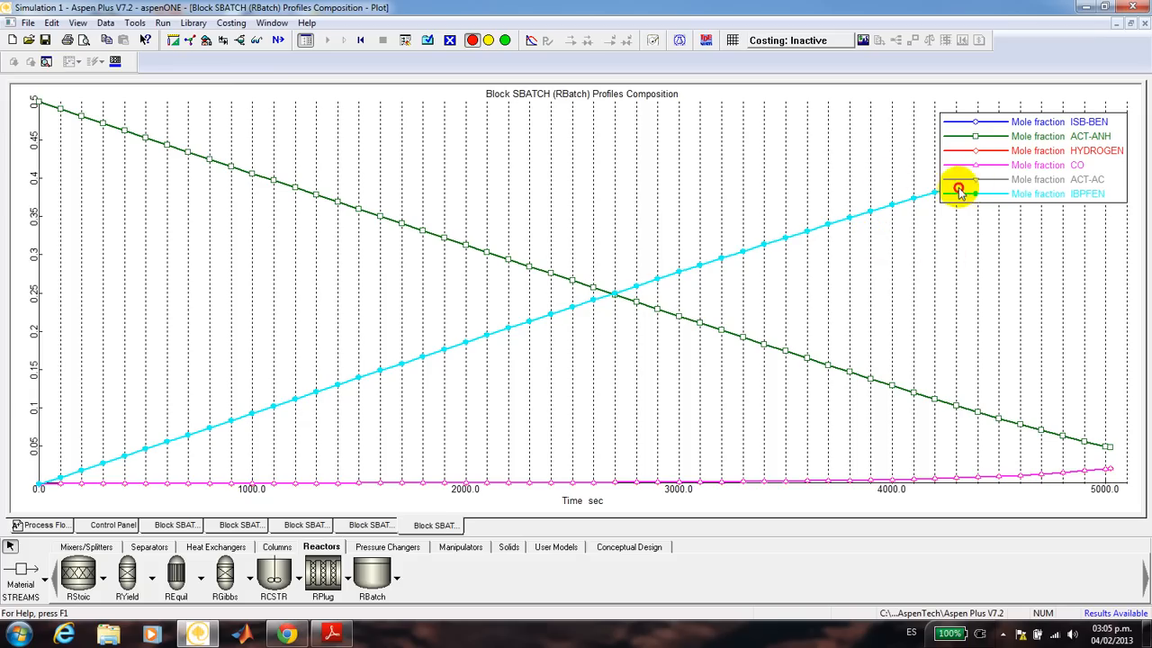
left_click_drag(821, 181, 724, 175)
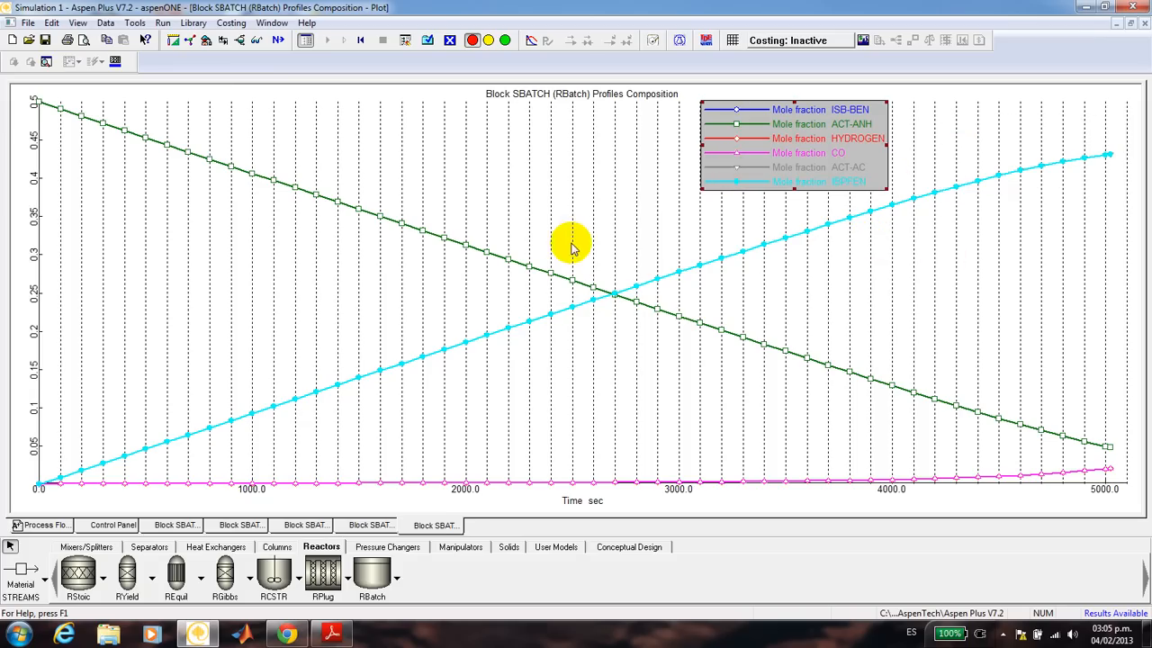
left_click(592, 236)
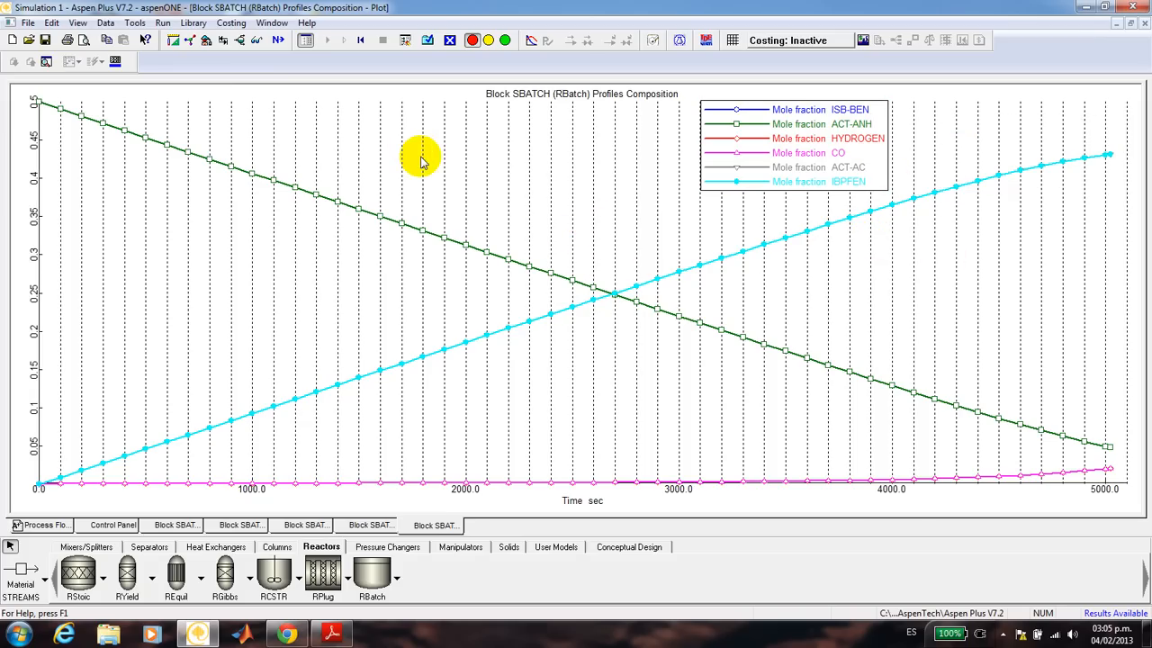